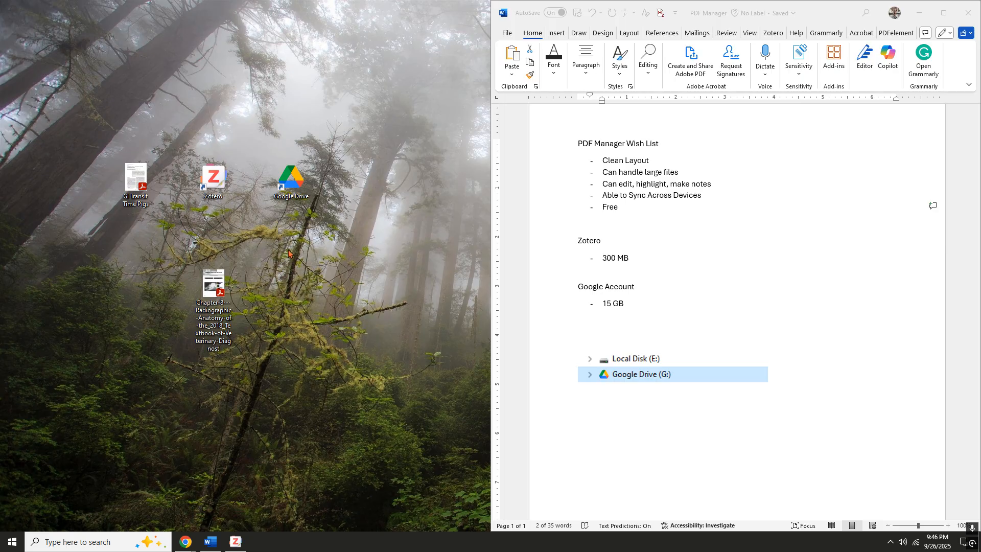
{"action": "left_click", "coordinate": [667, 148]}
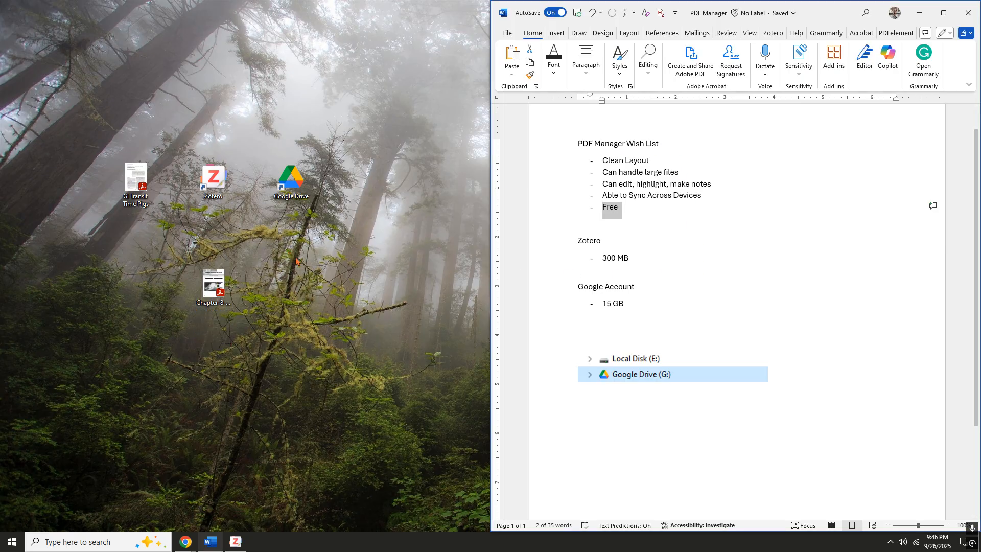
{"action": "left_click", "coordinate": [255, 277]}
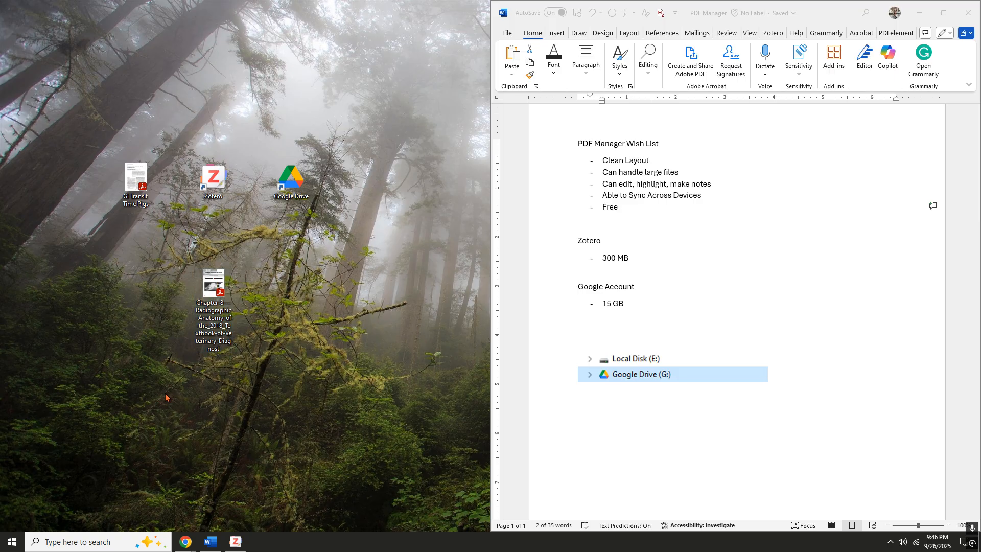
{"action": "left_click", "coordinate": [185, 541]}
{"action": "left_click", "coordinate": [186, 541]}
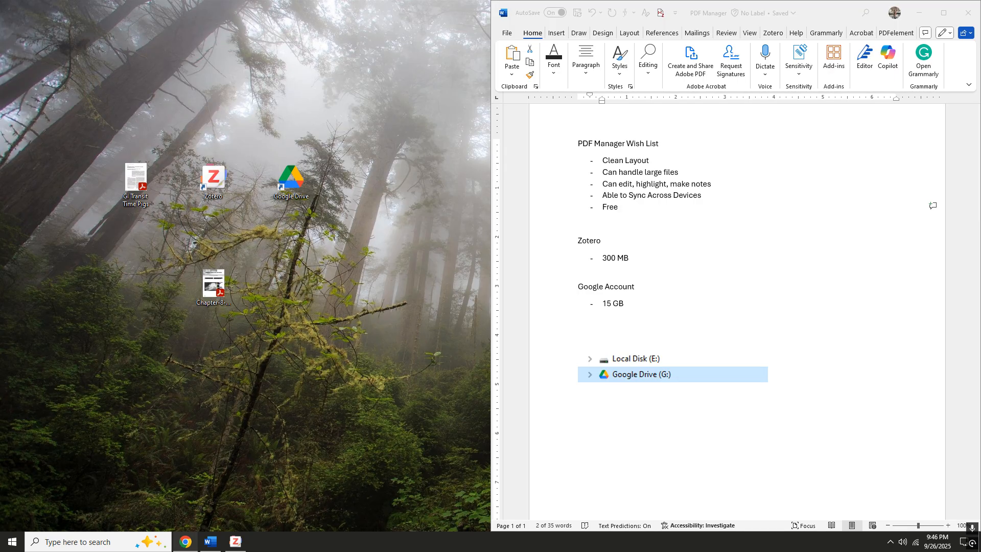
- Open the Chapter-8 radiographic anatomy PDF and strike through the Fig. 8.14 list from item 4 to "Caudal lacrimal process projecting"
{"action": "double_click", "coordinate": [223, 281]}
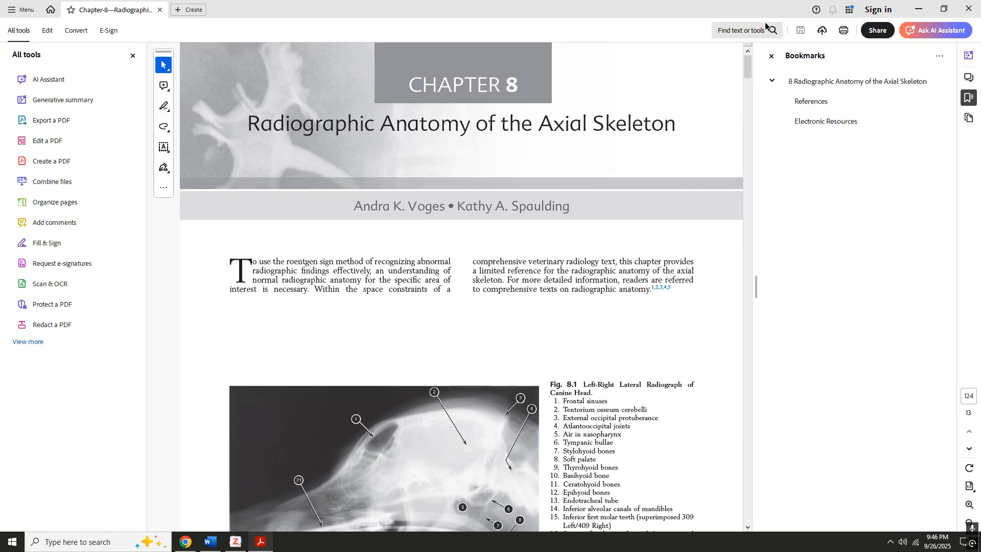
{"action": "left_click_drag", "start_coordinate": [748, 67], "coordinate": [749, 396]}
{"action": "scroll", "coordinate": [587, 214], "scroll_direction": "down", "scroll_amount": 2}
{"action": "left_click_drag", "start_coordinate": [230, 66], "coordinate": [343, 109]}
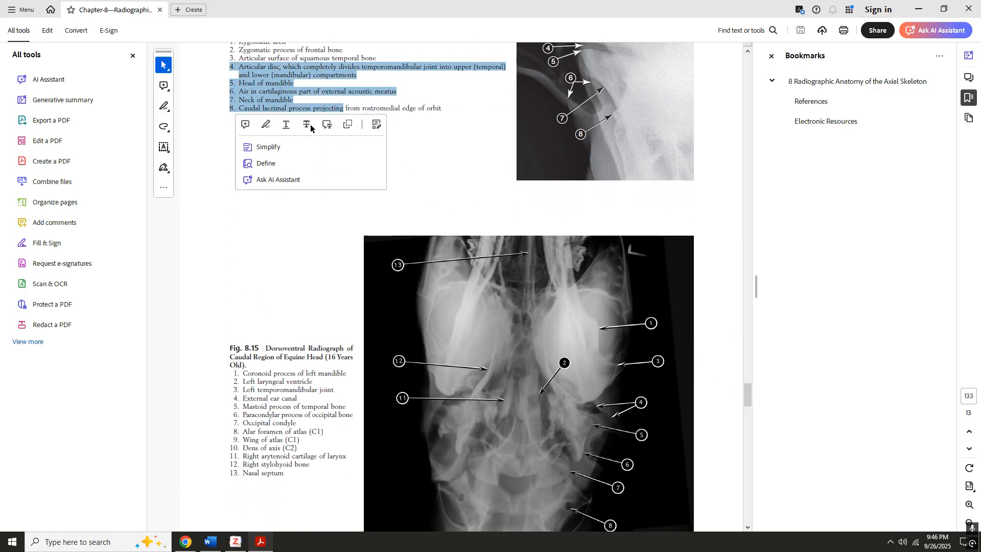
{"action": "left_click", "coordinate": [308, 124]}
- Try to highlight "Canine, Feline, and Equine" in the page 132 header, and dismiss the updater and sign-in windows
{"action": "scroll", "coordinate": [307, 126], "scroll_direction": "up", "scroll_amount": 2}
{"action": "scroll", "coordinate": [334, 138], "scroll_direction": "up", "scroll_amount": 3}
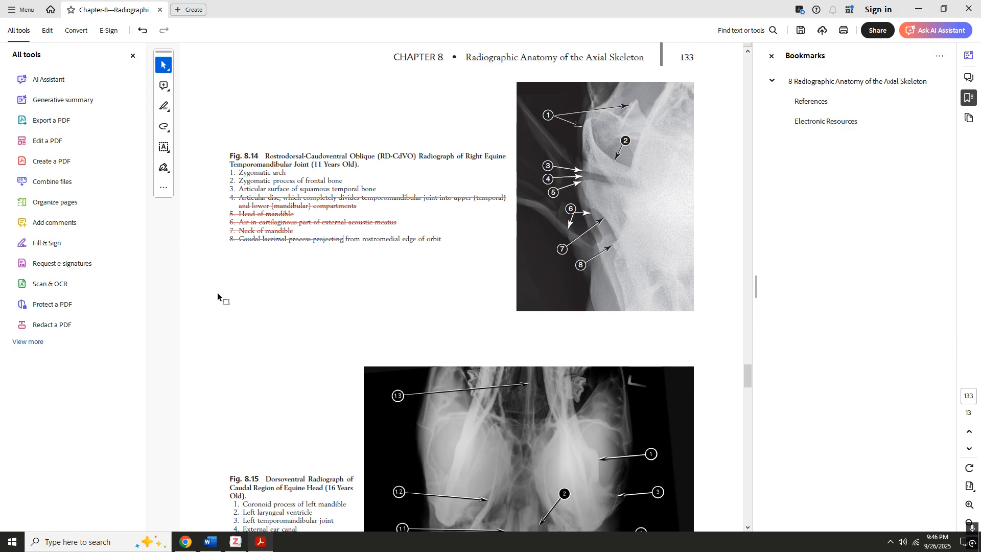
{"action": "left_click_drag", "start_coordinate": [748, 376], "coordinate": [714, 97]}
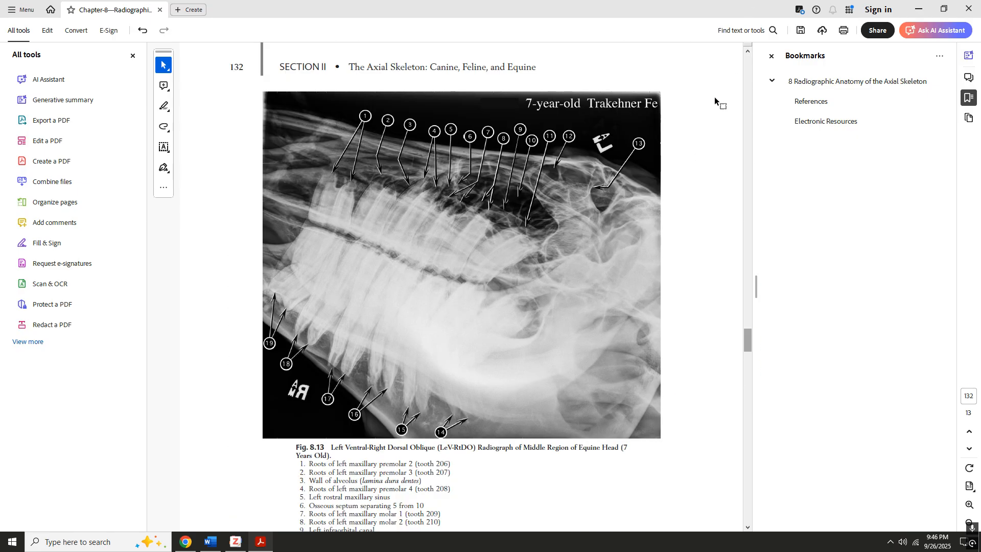
{"action": "left_click_drag", "start_coordinate": [430, 67], "coordinate": [540, 71]}
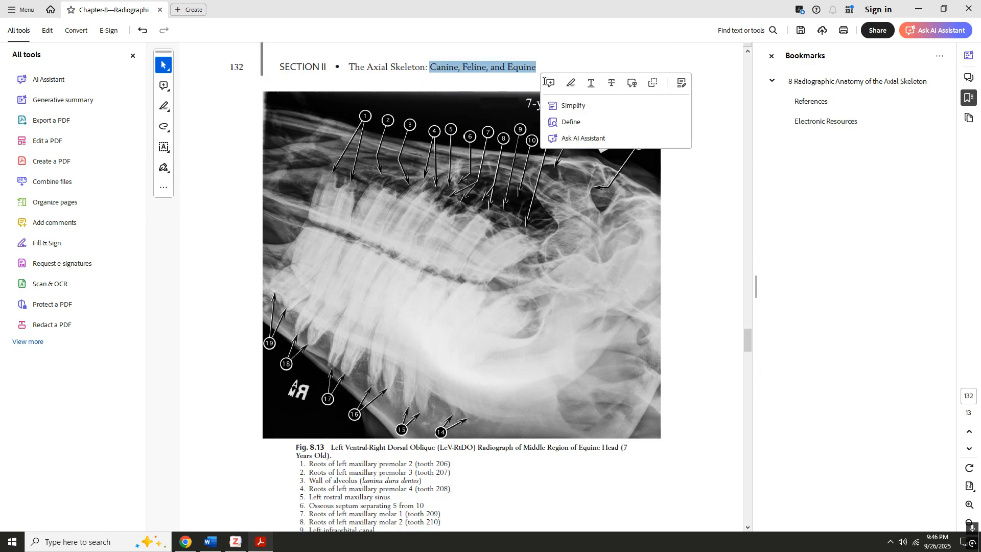
{"action": "left_click", "coordinate": [570, 90]}
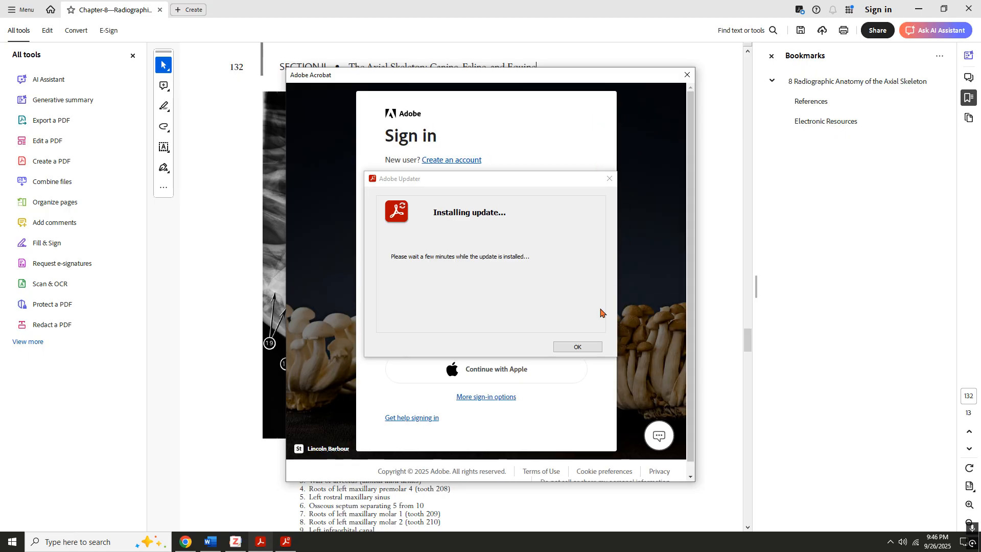
{"action": "left_click", "coordinate": [577, 346]}
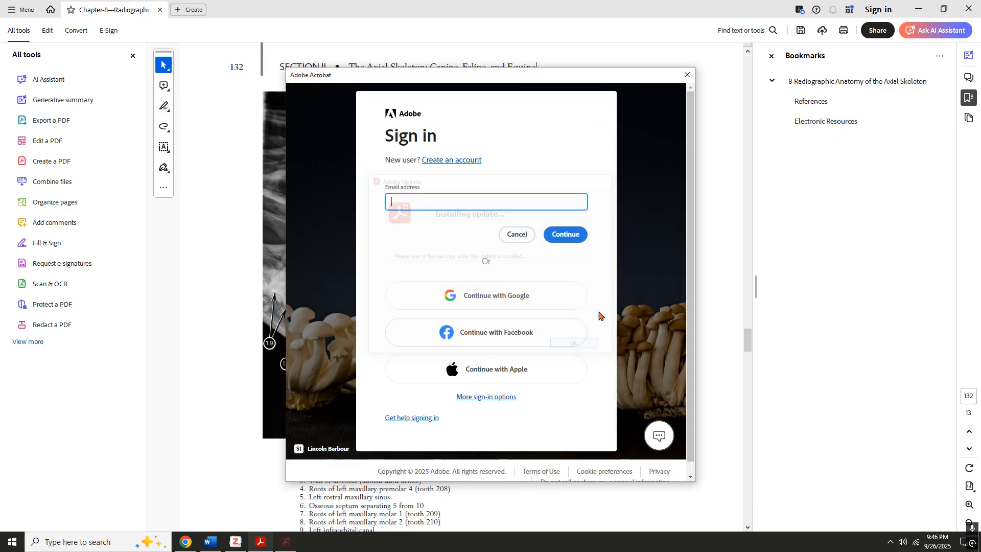
{"action": "left_click", "coordinate": [687, 75]}
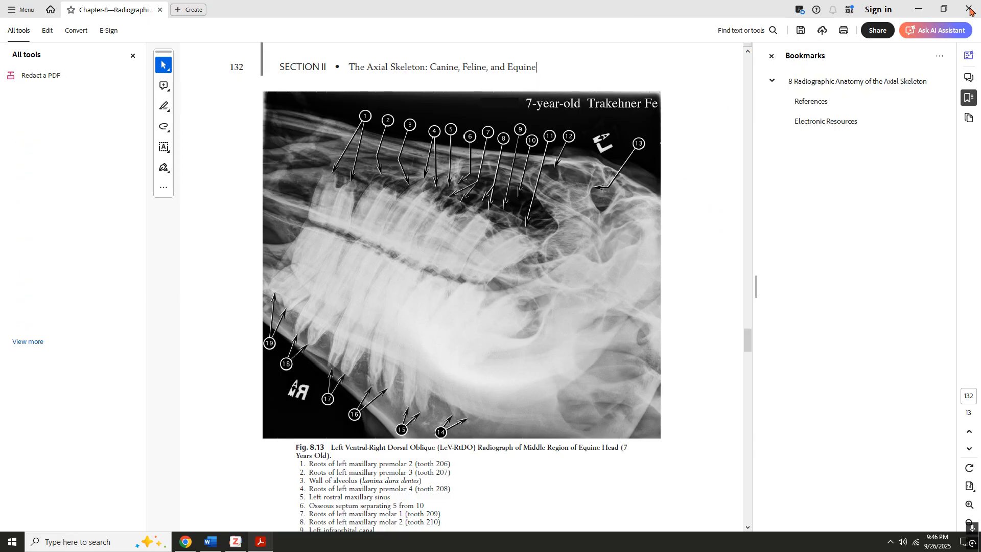
- Close the Chapter-8 PDF and save its changes
{"action": "right_click", "coordinate": [265, 544]}
{"action": "left_click", "coordinate": [248, 520]}
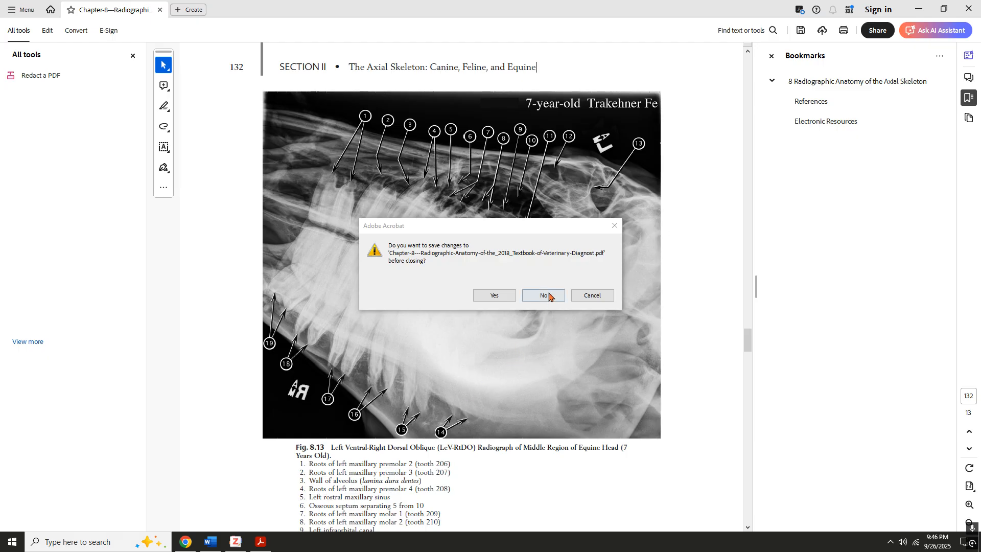
{"action": "left_click", "coordinate": [593, 295]}
{"action": "left_click", "coordinate": [968, 9]}
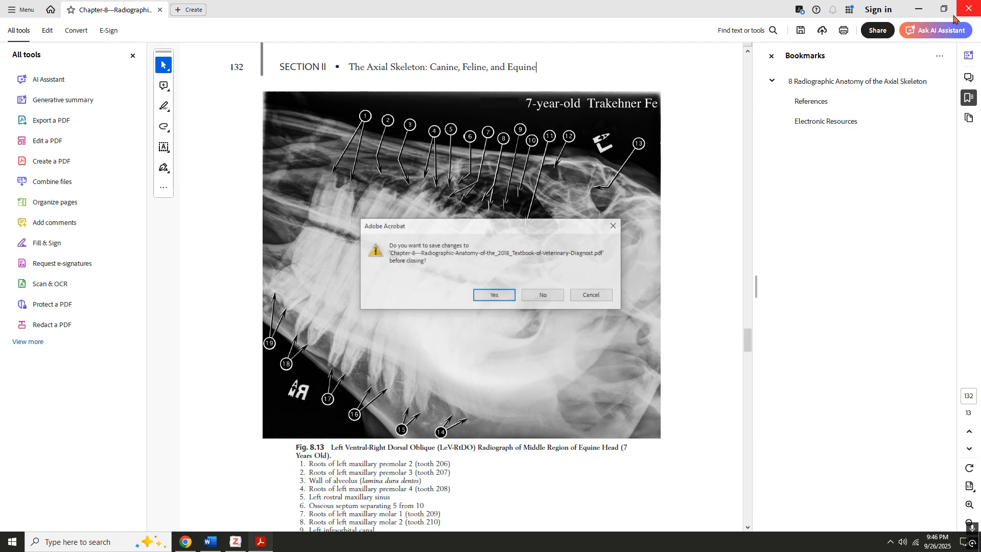
{"action": "left_click", "coordinate": [504, 296]}
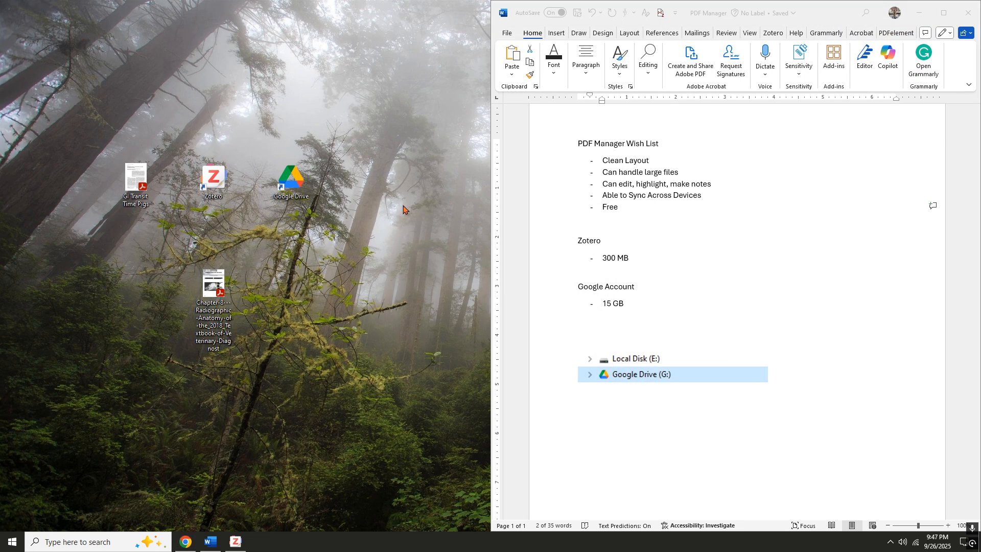
- Go through the PDF Manager Wish List items in the Word document one by one, including layout, large files, editing and syncing
{"action": "double_click", "coordinate": [633, 213]}
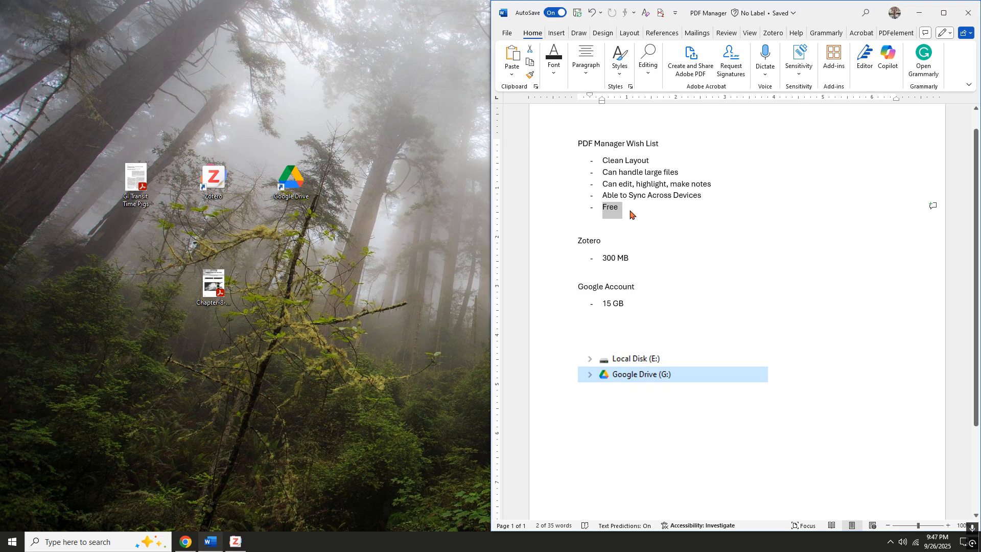
{"action": "left_click_drag", "start_coordinate": [628, 207], "coordinate": [601, 159]}
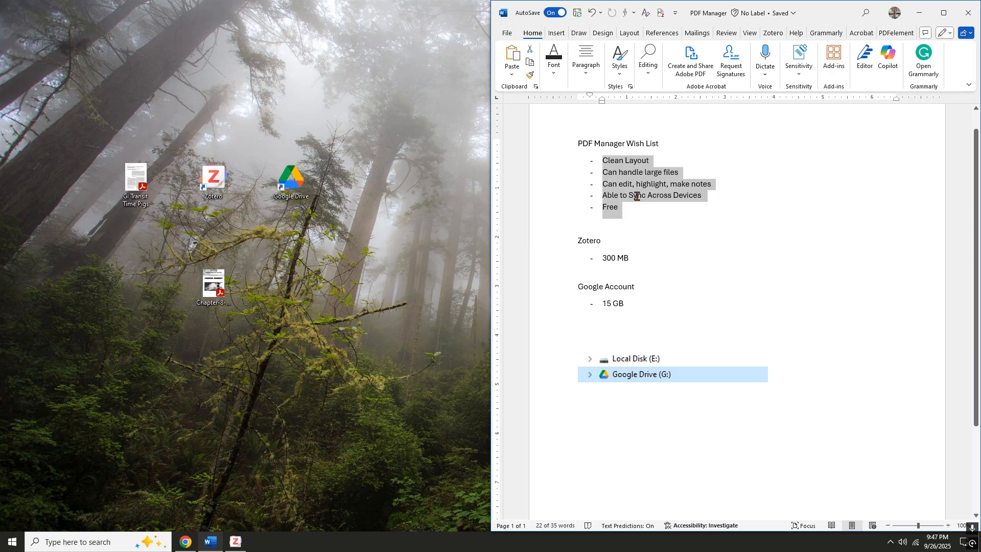
{"action": "triple_click", "coordinate": [648, 161]}
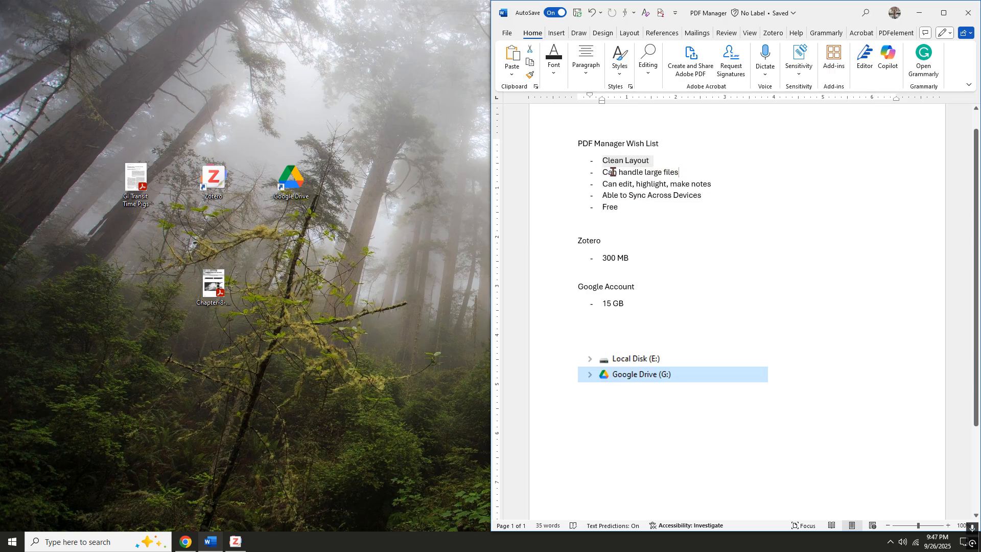
{"action": "triple_click", "coordinate": [664, 173]}
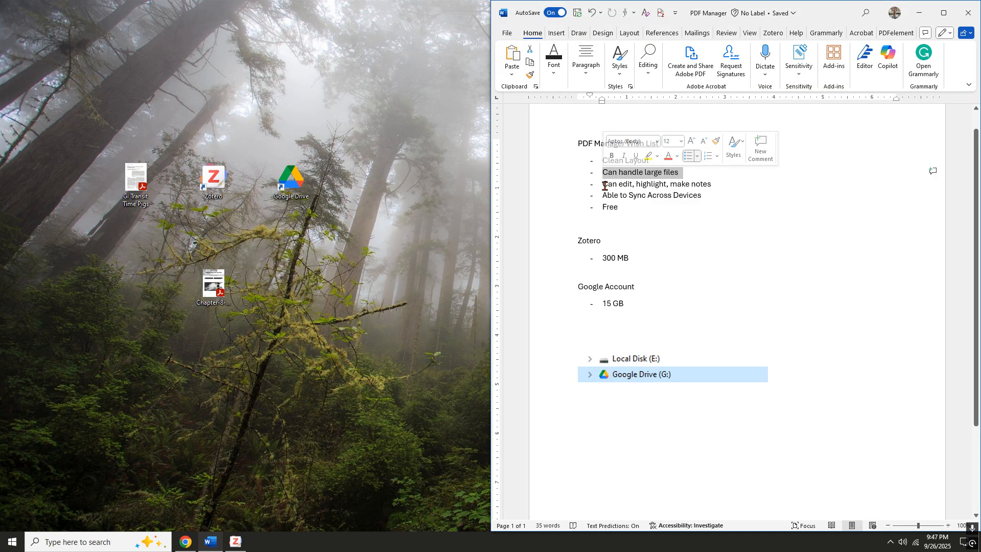
{"action": "left_click_drag", "start_coordinate": [602, 184], "coordinate": [637, 186]}
{"action": "left_click", "coordinate": [720, 185]}
{"action": "left_click", "coordinate": [694, 188]}
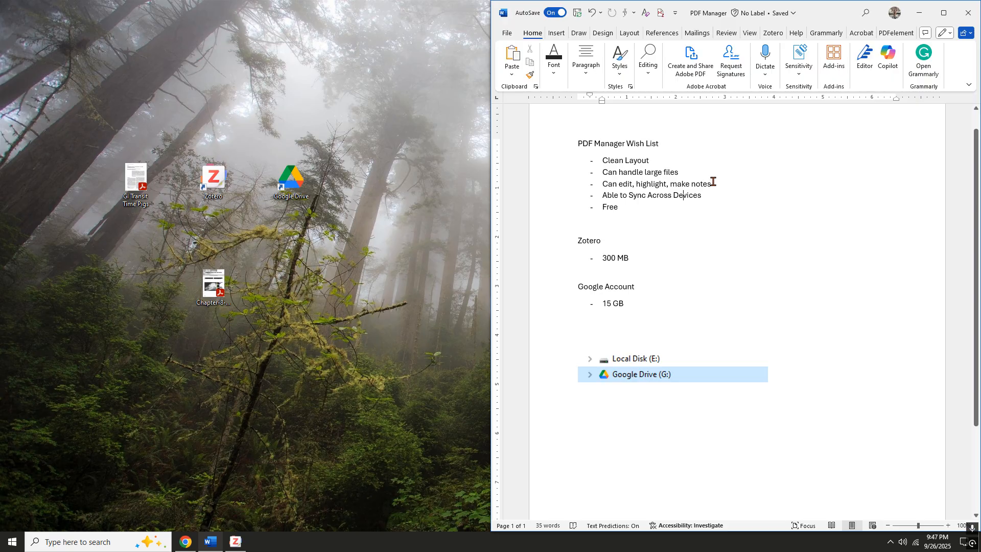
{"action": "left_click_drag", "start_coordinate": [705, 195], "coordinate": [605, 200]}
{"action": "left_click", "coordinate": [693, 200]}
{"action": "left_click", "coordinate": [575, 238]}
{"action": "left_click", "coordinate": [384, 249]}
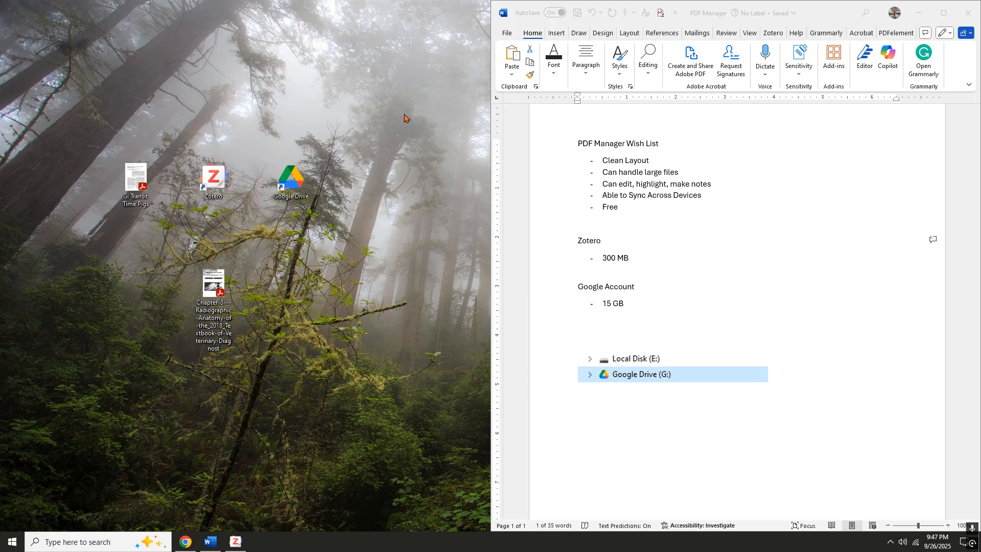
{"action": "left_click_drag", "start_coordinate": [397, 80], "coordinate": [84, 408]}
{"action": "left_click", "coordinate": [269, 422]}
- Switch to Chrome, look over the desktop, browser connector and mobile versions on the Zotero download page, and leave the browser
{"action": "left_click", "coordinate": [185, 542]}
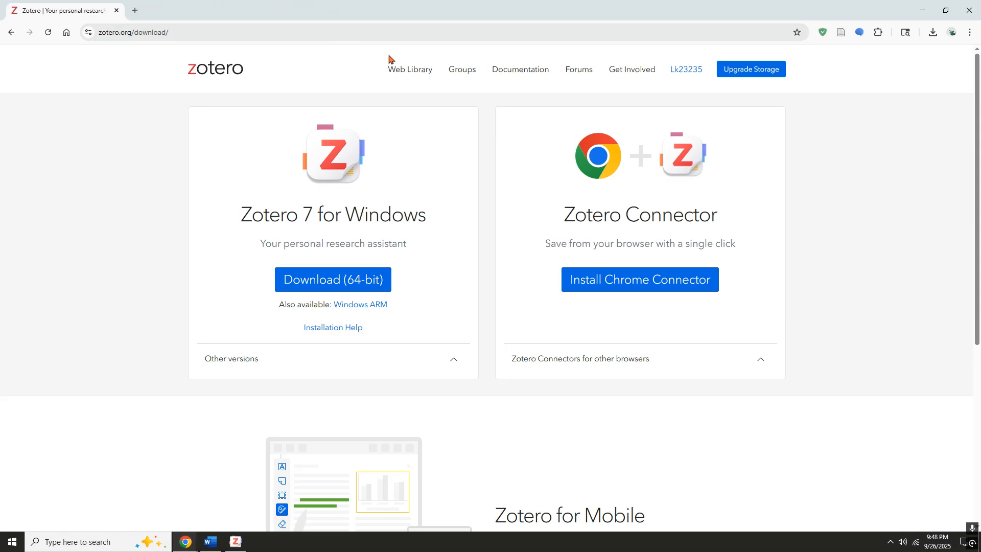
{"action": "scroll", "coordinate": [422, 72], "scroll_direction": "down", "scroll_amount": 6}
{"action": "scroll", "coordinate": [240, 68], "scroll_direction": "up", "scroll_amount": 6}
{"action": "left_click", "coordinate": [973, 11]}
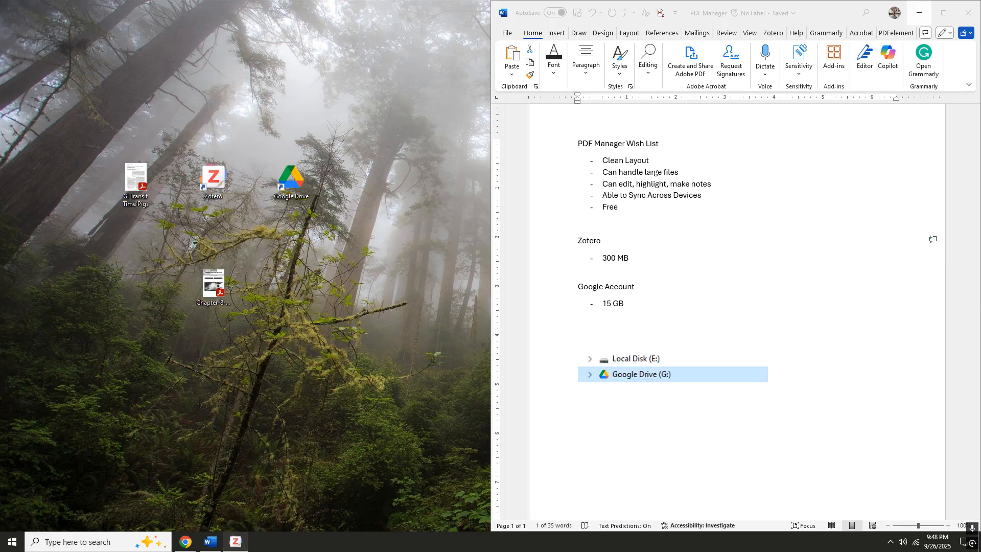
- Switch to Zotero and view the already open Pugh Sheep and Goat and UC Davis hematology PDFs
{"action": "left_click", "coordinate": [235, 542]}
{"action": "left_click", "coordinate": [84, 36]}
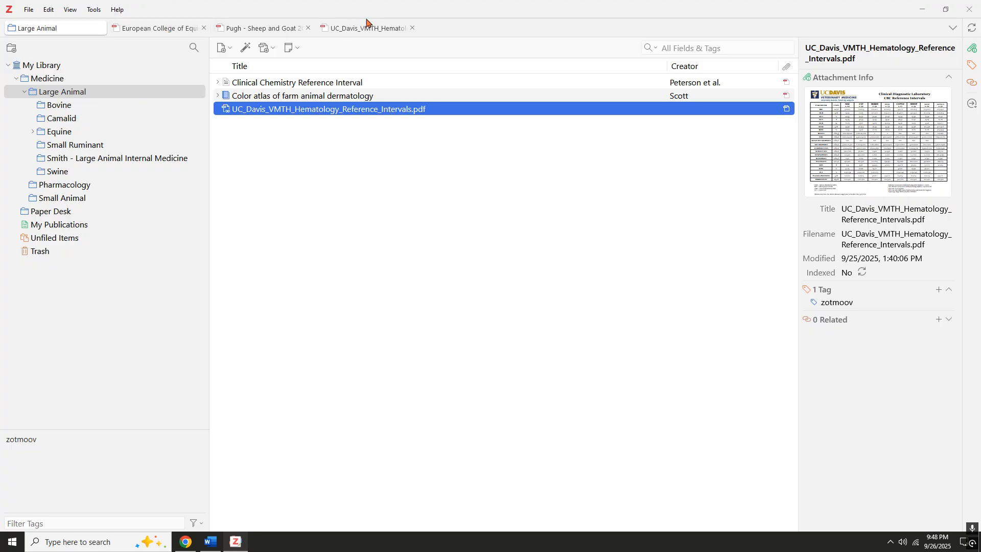
{"action": "left_click", "coordinate": [163, 29]}
{"action": "left_click", "coordinate": [257, 28]}
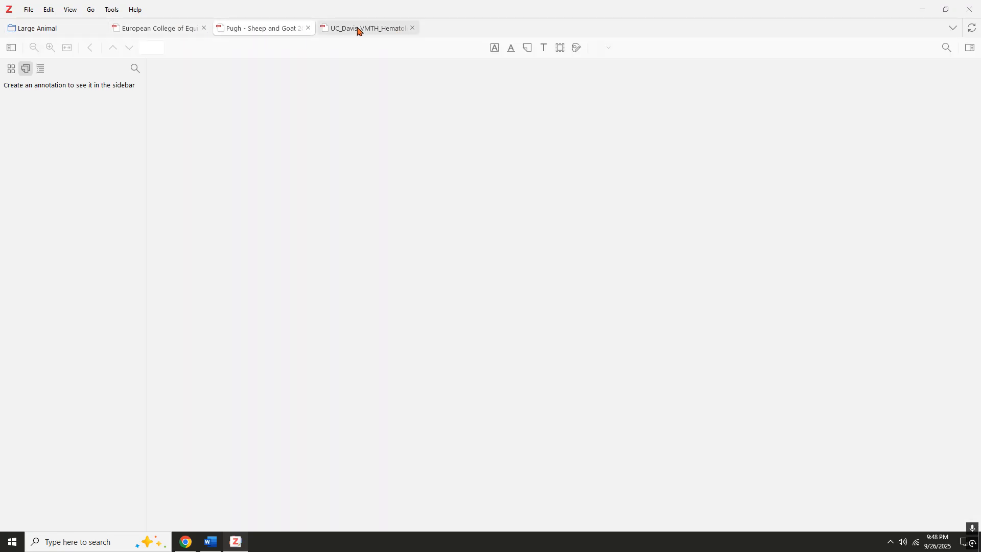
{"action": "left_click", "coordinate": [359, 29]}
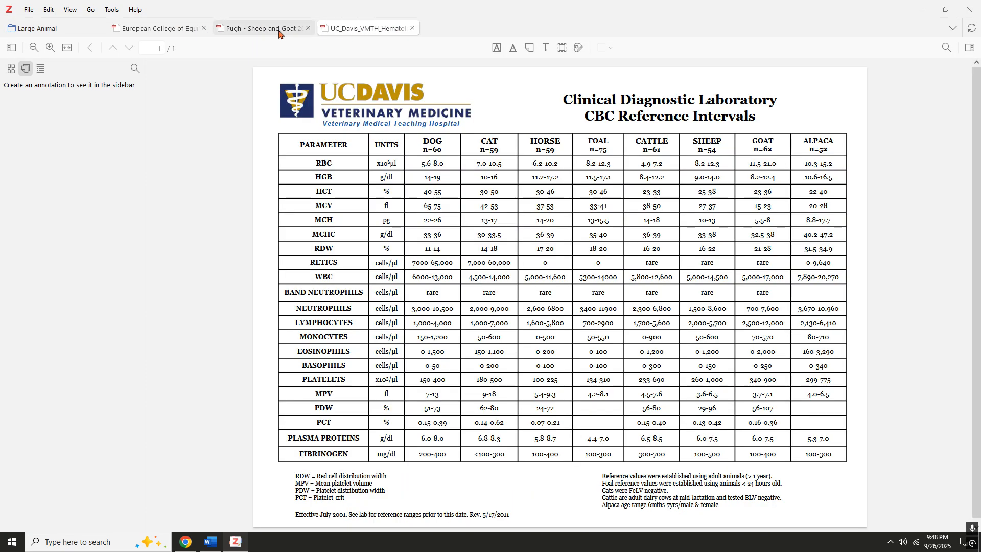
{"action": "left_click", "coordinate": [256, 29]}
- In the European College equine paper, highlight "Consensus Statements of the European College of Equine Internal Medicine" in yellow
{"action": "left_click", "coordinate": [164, 30]}
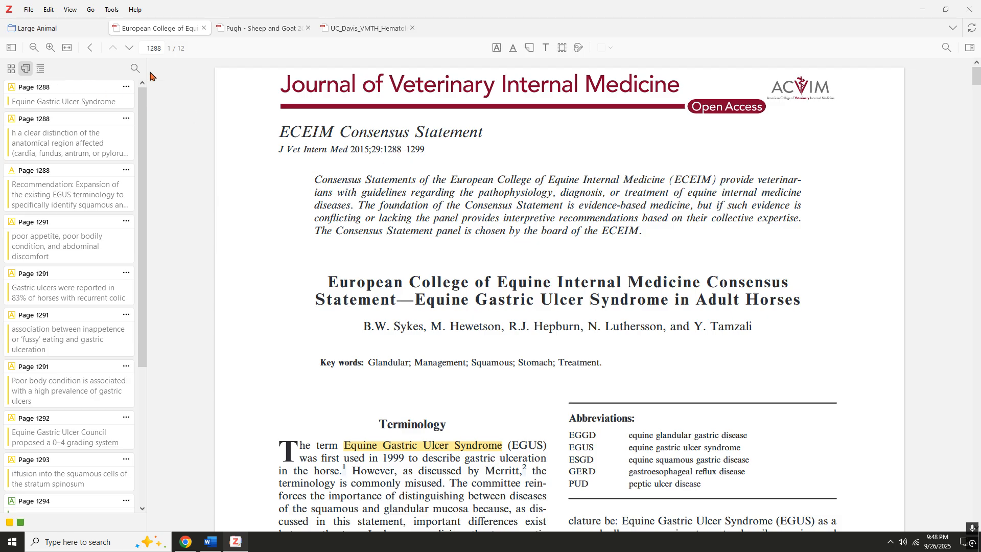
{"action": "left_click_drag", "start_coordinate": [319, 180], "coordinate": [665, 181]}
{"action": "left_click", "coordinate": [448, 205]}
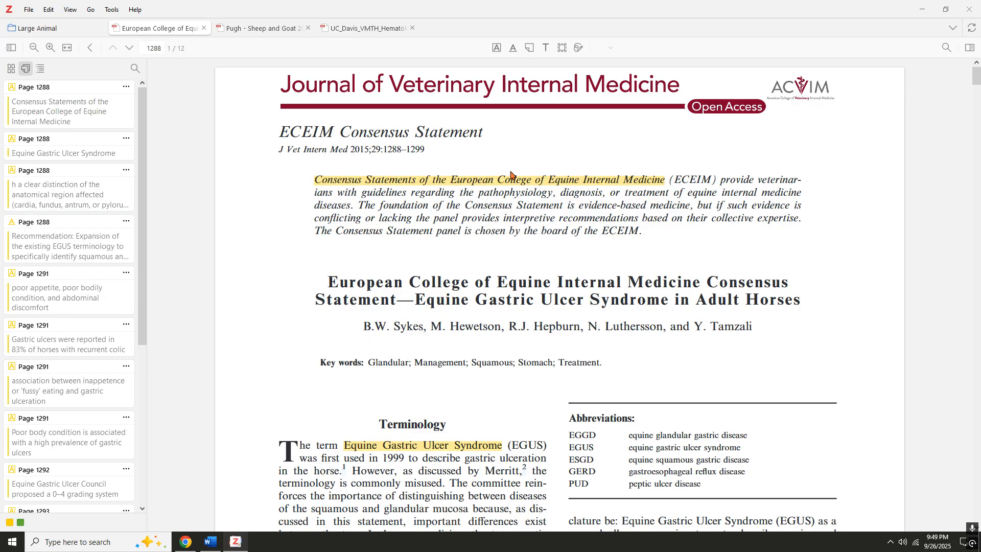
- Try out a short comment on the new Consensus Statements highlight and clear its text again
{"action": "left_click", "coordinate": [67, 136]}
{"action": "type", "text": "f"}
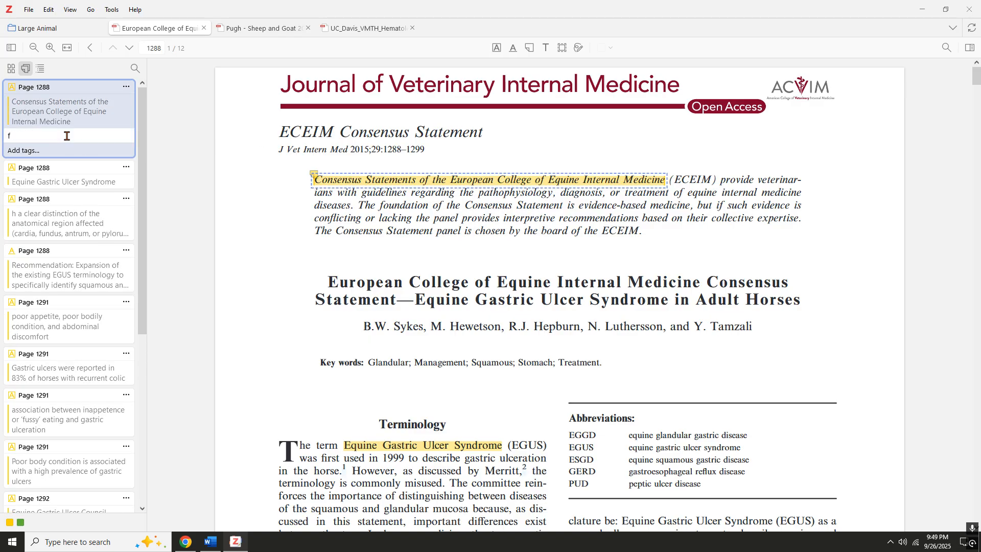
{"action": "key", "text": "BackSpace"}
{"action": "key", "text": "BackSpace"}
{"action": "type", "text": "high"}
{"action": "key", "text": "BackSpace"}
{"action": "key", "text": "BackSpace"}
{"action": "key", "text": "BackSpace"}
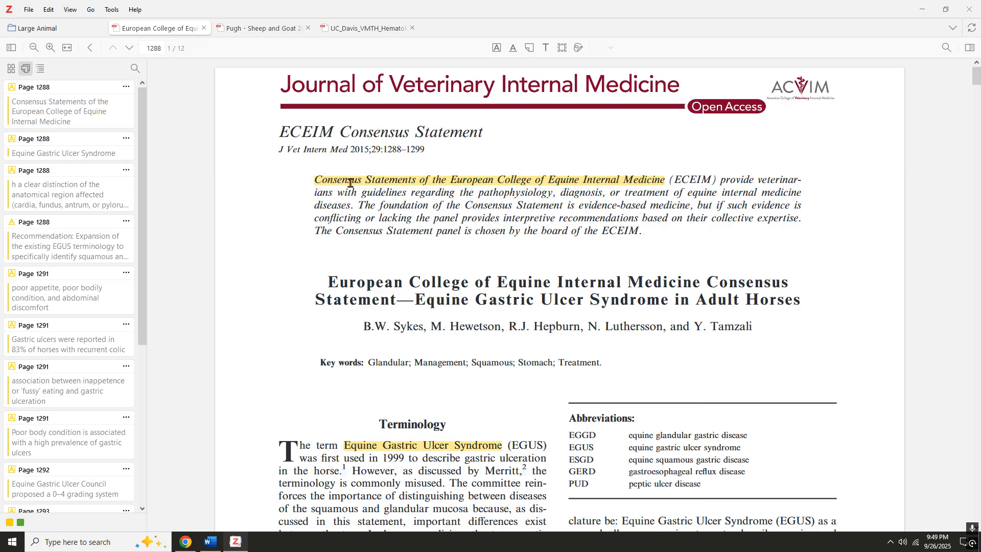
- Place a yellow note on the line under the journal name and draw a blue freehand loop around the middle of the article title
{"action": "left_click", "coordinate": [529, 48]}
{"action": "left_click", "coordinate": [557, 112]}
{"action": "left_click", "coordinate": [562, 47]}
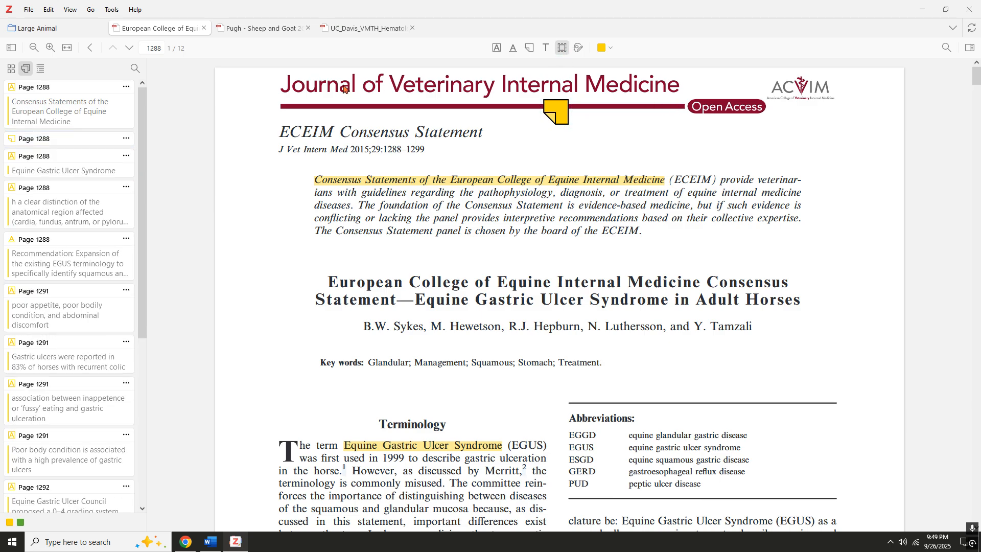
{"action": "left_click", "coordinate": [579, 48]}
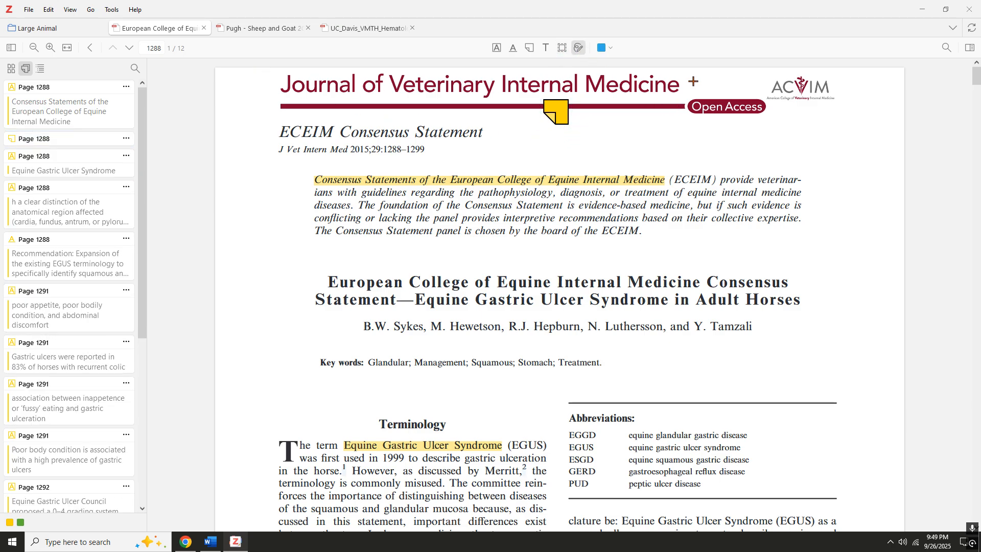
{"action": "scroll", "coordinate": [559, 255], "scroll_direction": "down", "scroll_amount": 2}
{"action": "left_click_drag", "start_coordinate": [608, 155], "coordinate": [683, 152]}
- Capture the equine stomach photo of Fig. 2 on page 1289 as a yellow image annotation and select its entry among the annotations
{"action": "left_click", "coordinate": [562, 47]}
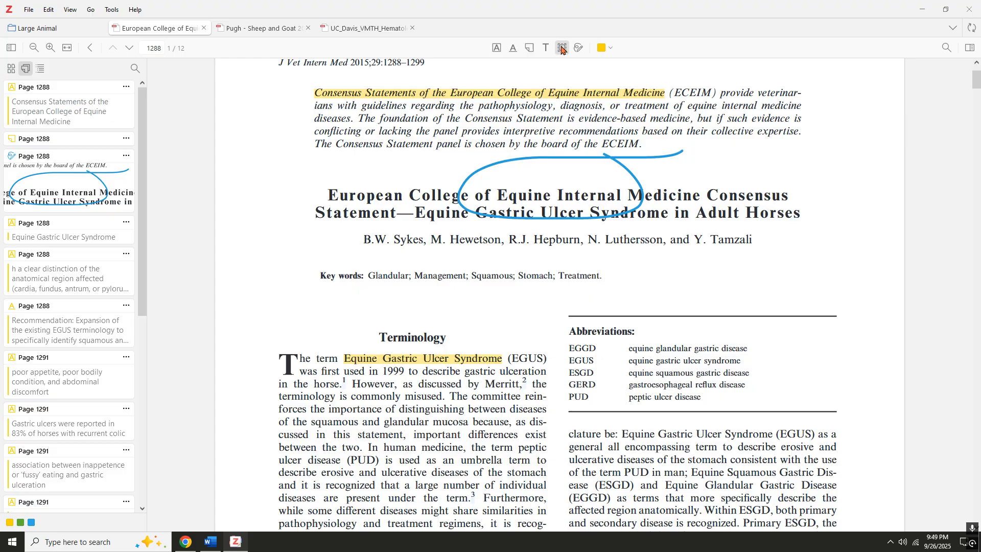
{"action": "scroll", "coordinate": [378, 188], "scroll_direction": "up", "scroll_amount": 1}
{"action": "scroll", "coordinate": [378, 189], "scroll_direction": "down", "scroll_amount": 18}
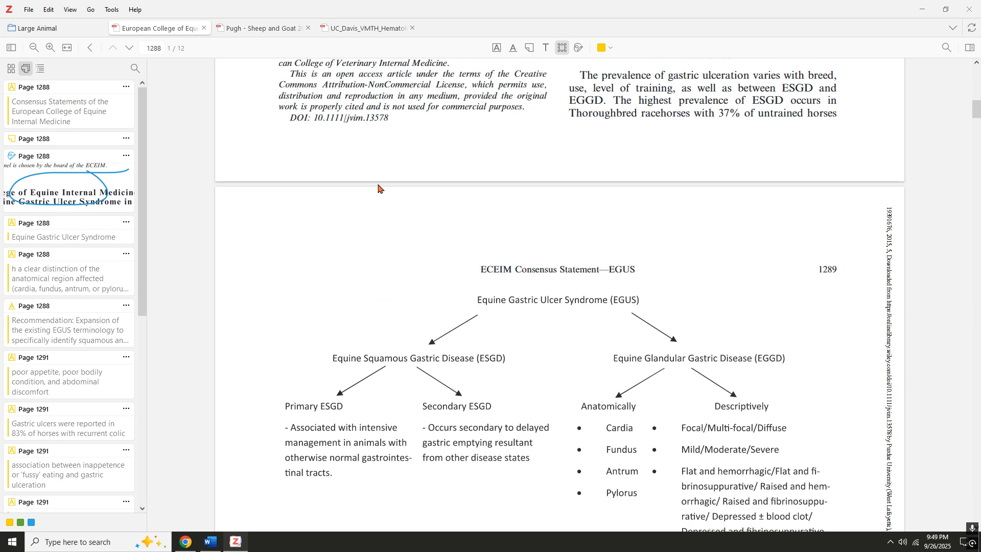
{"action": "scroll", "coordinate": [378, 189], "scroll_direction": "down", "scroll_amount": 13}
{"action": "scroll", "coordinate": [390, 170], "scroll_direction": "up", "scroll_amount": 3}
{"action": "mouse_move", "coordinate": [312, 101]}
{"action": "left_mouse_down"}
{"action": "mouse_move", "coordinate": [726, 405]}
{"action": "mouse_move", "coordinate": [774, 515]}
{"action": "left_mouse_up"}
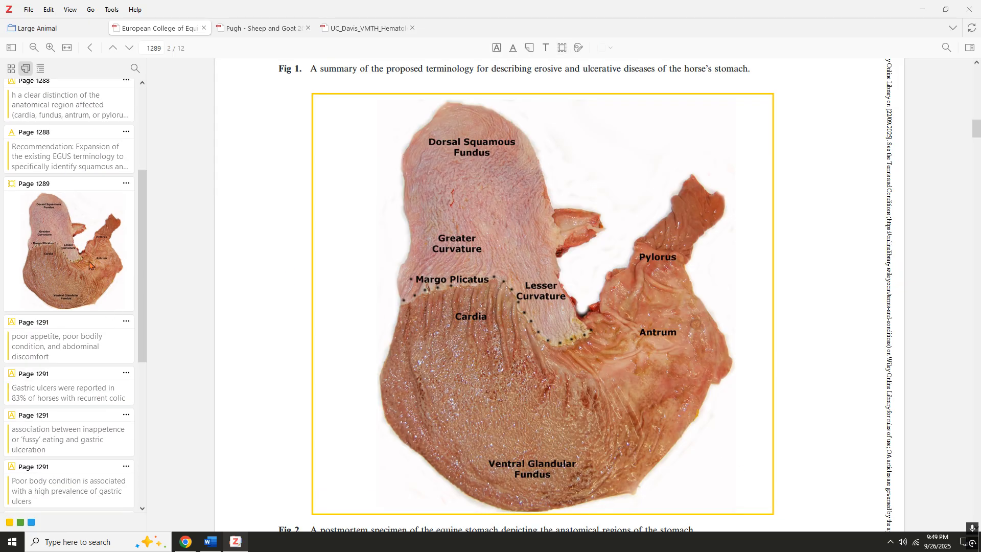
{"action": "left_click", "coordinate": [81, 234]}
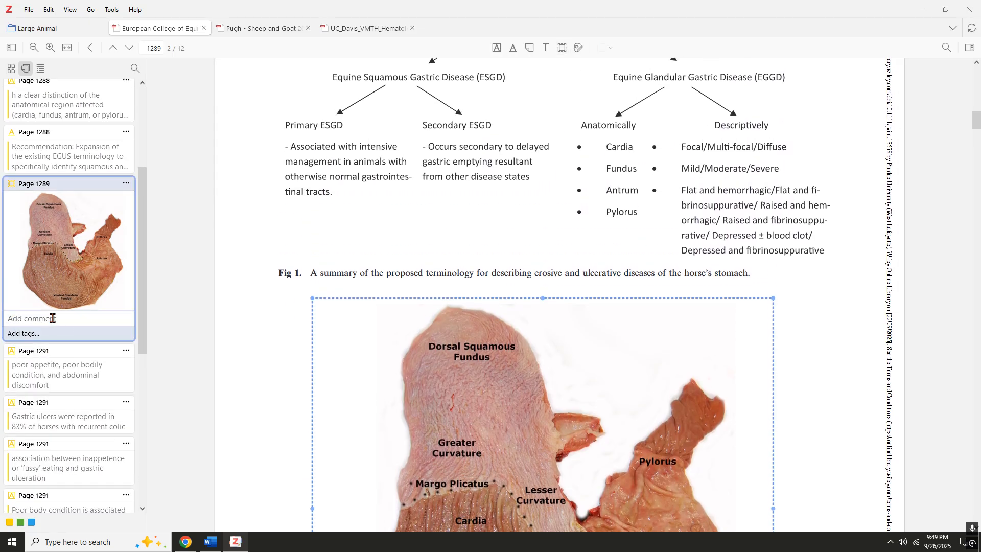
- Add the comment "Horse Stomach" to the image annotation on page 1289
{"action": "type", "text": "Horse Stomach"}
{"action": "left_click", "coordinate": [298, 235]}
{"action": "scroll", "coordinate": [294, 241], "scroll_direction": "down", "scroll_amount": 8}
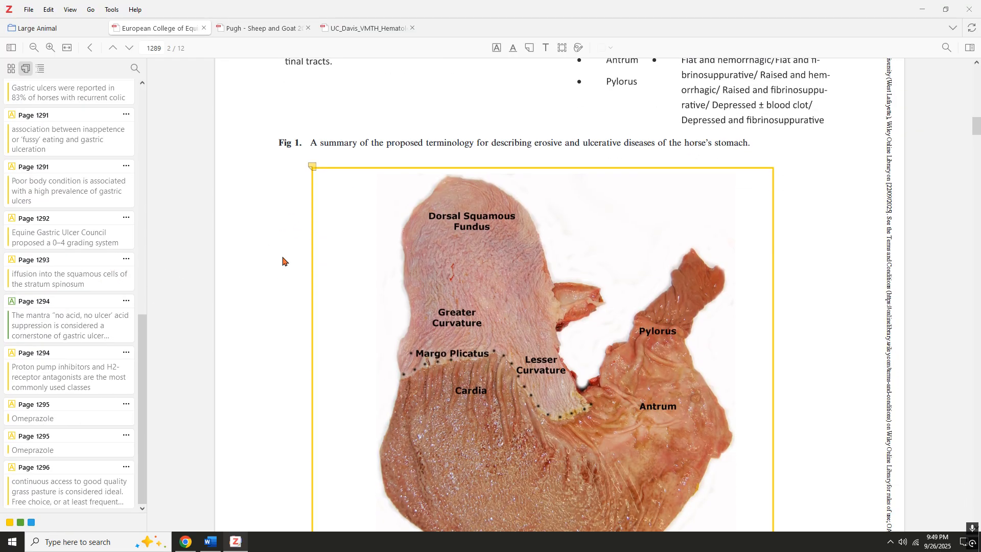
- Preview the cited references 8, 7 and 23 from their superscript numbers in the Epidemiology text on page 1290
{"action": "scroll", "coordinate": [514, 248], "scroll_direction": "down", "scroll_amount": 10}
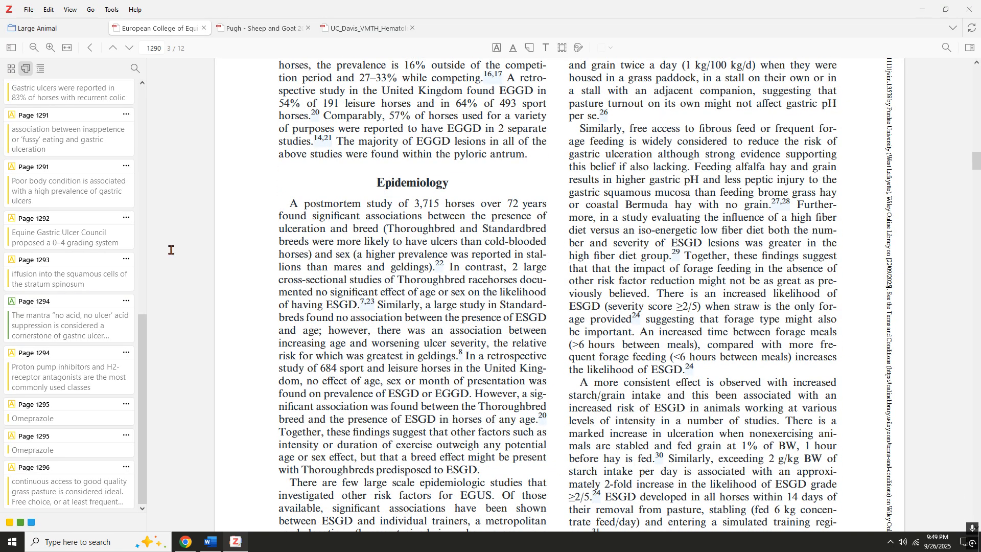
{"action": "scroll", "coordinate": [511, 244], "scroll_direction": "down", "scroll_amount": 5}
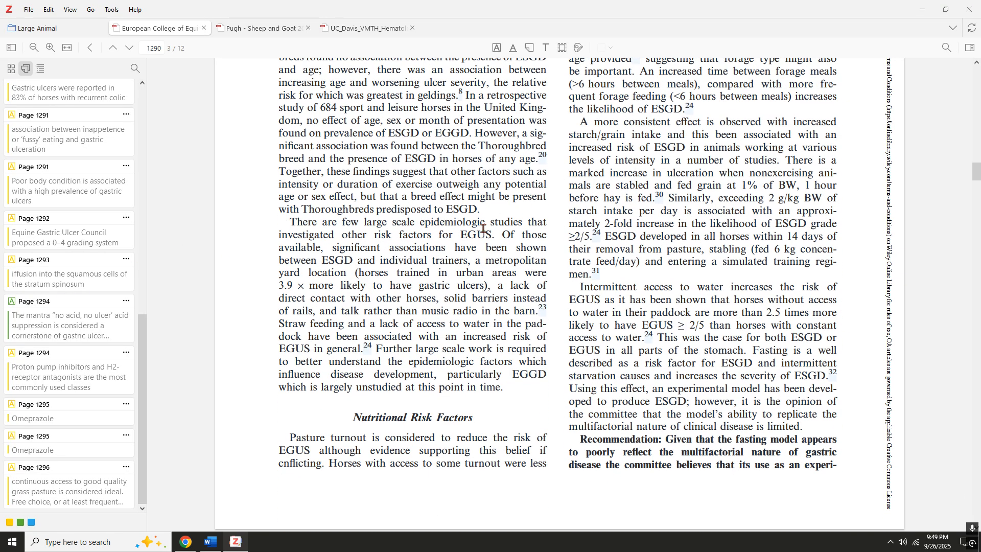
{"action": "scroll", "coordinate": [537, 244], "scroll_direction": "up", "scroll_amount": 1}
{"action": "mouse_move", "coordinate": [462, 183]}
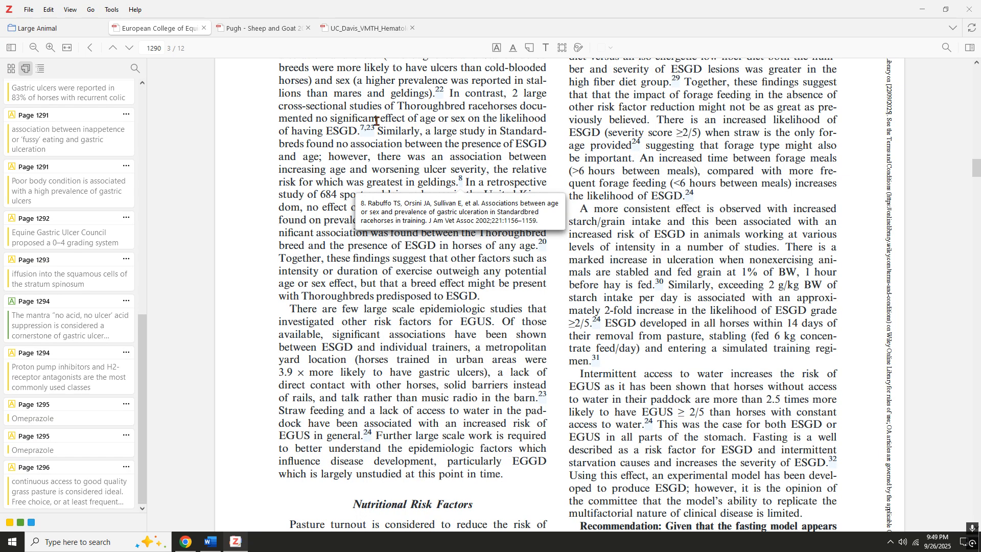
{"action": "mouse_move", "coordinate": [367, 131]}
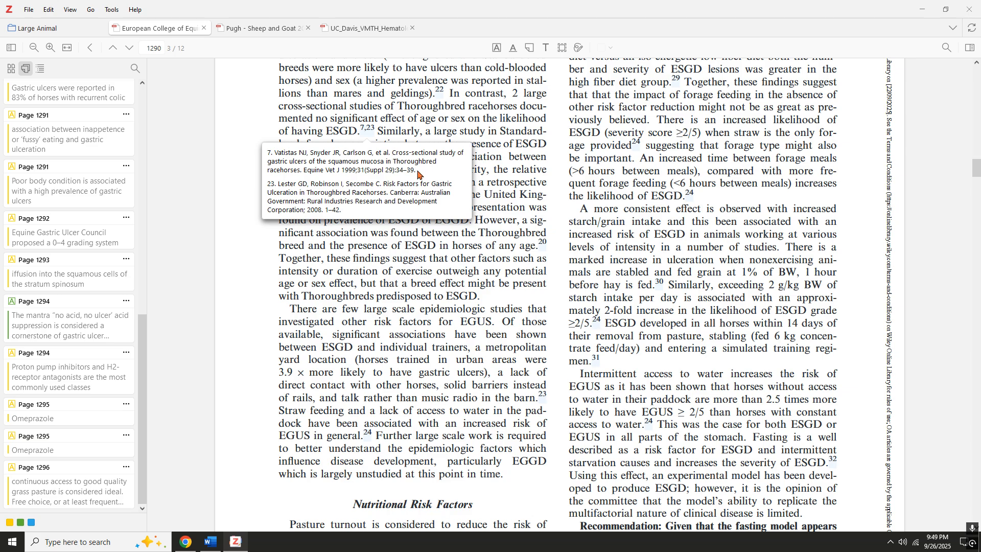
{"action": "left_click_drag", "start_coordinate": [416, 172], "coordinate": [268, 153]}
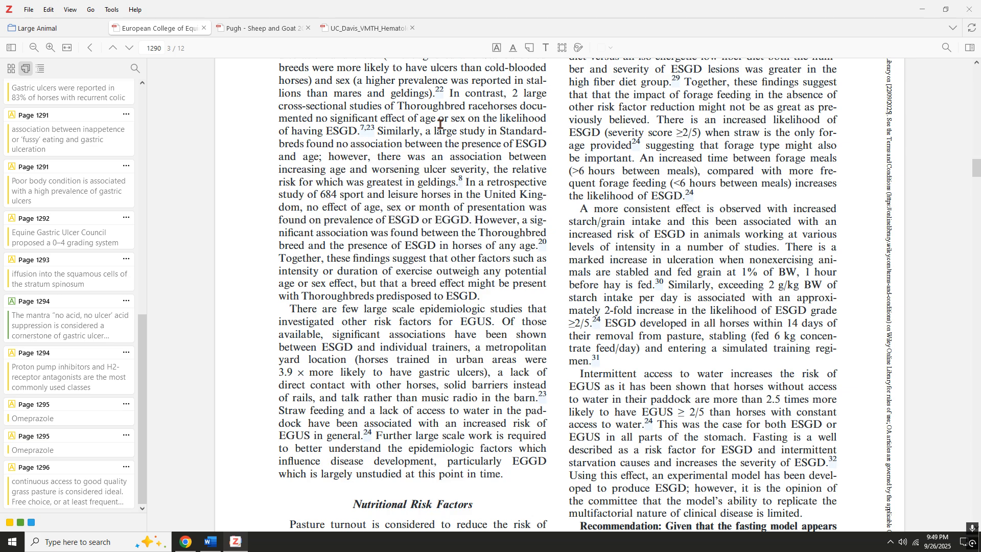
{"action": "mouse_move", "coordinate": [370, 133]}
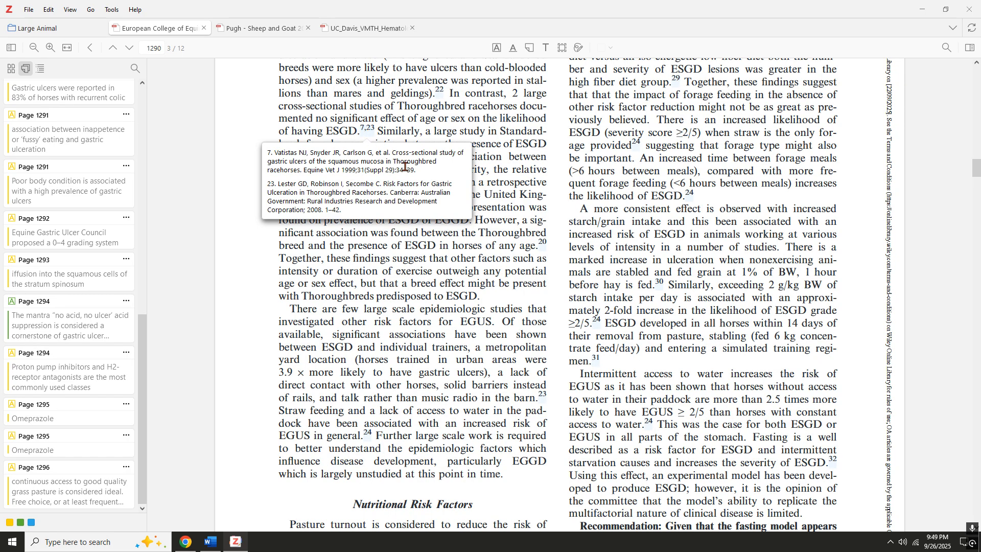
{"action": "left_click_drag", "start_coordinate": [418, 171], "coordinate": [267, 154]}
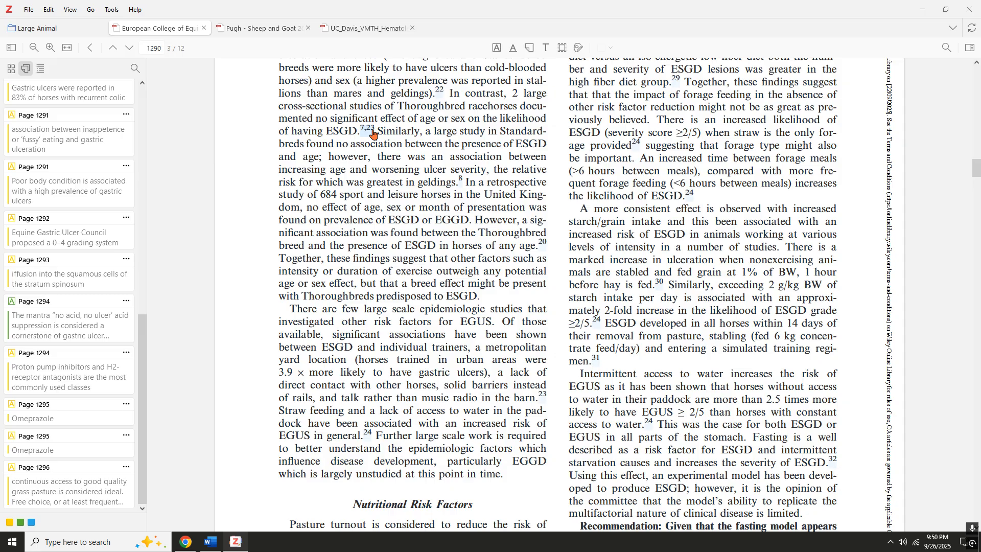
{"action": "mouse_move", "coordinate": [372, 133]}
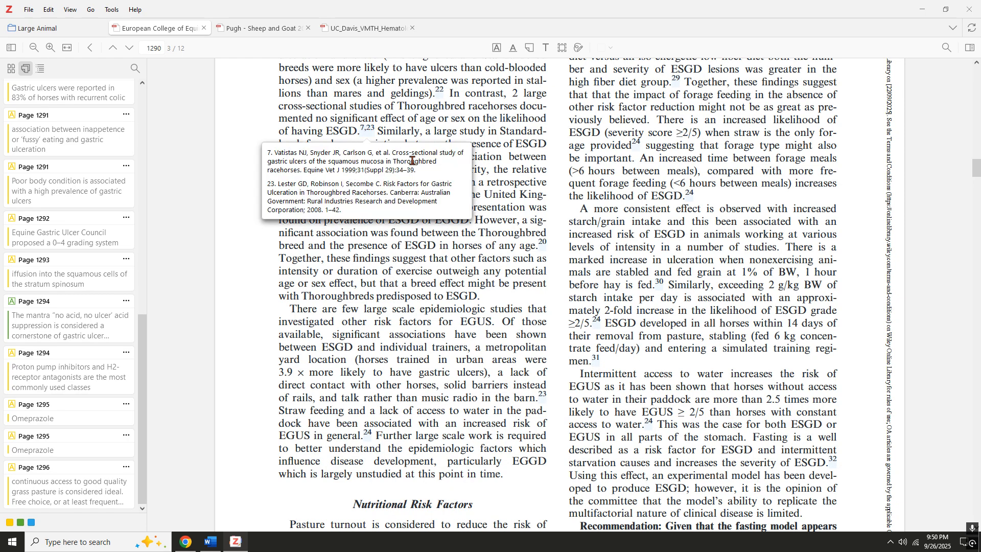
{"action": "left_click_drag", "start_coordinate": [424, 173], "coordinate": [254, 157]}
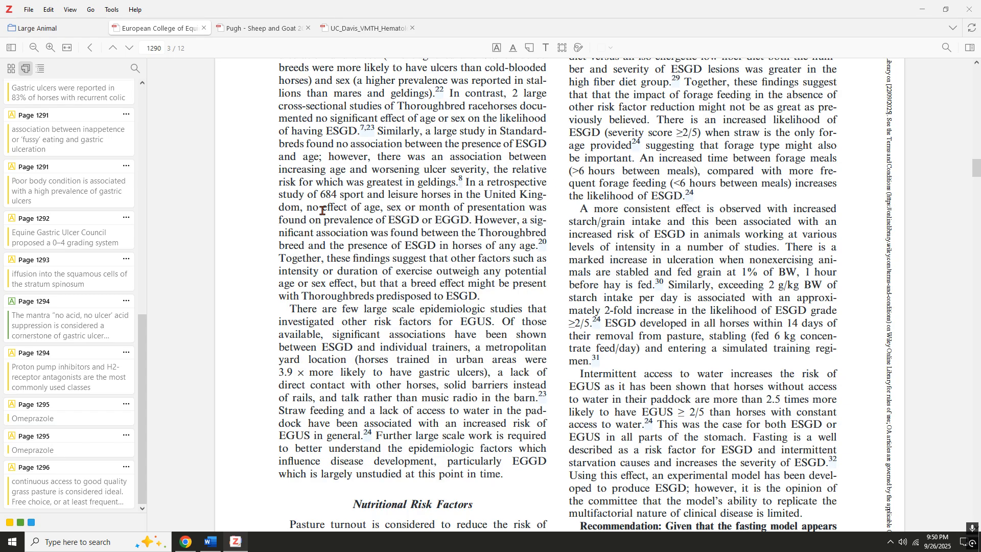
- Delete the blue loop, the yellow note and the "Consensus Statements" and "Equine Gastric Ulcer Syndrome" highlights from the first page
{"action": "scroll", "coordinate": [501, 220], "scroll_direction": "up", "scroll_amount": 20}
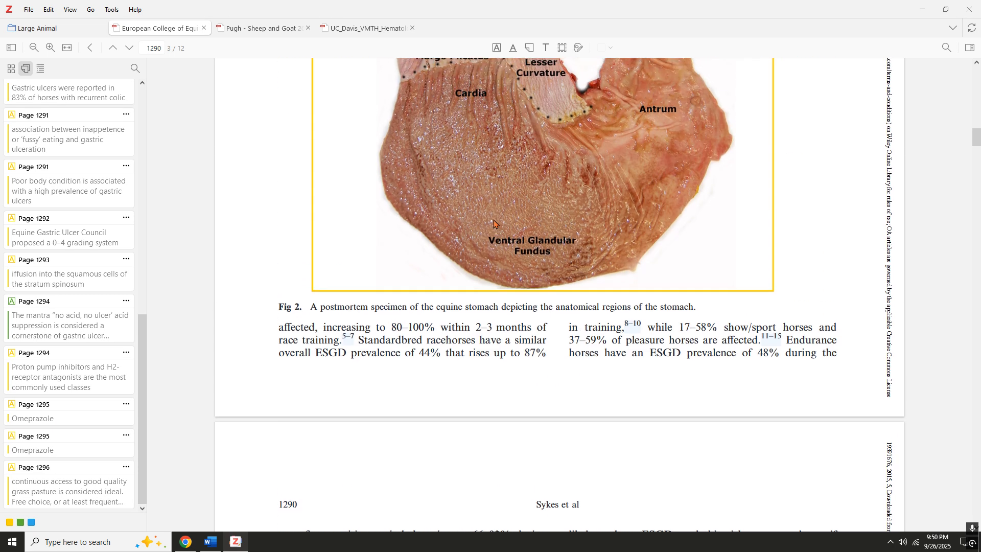
{"action": "scroll", "coordinate": [495, 221], "scroll_direction": "up", "scroll_amount": 3}
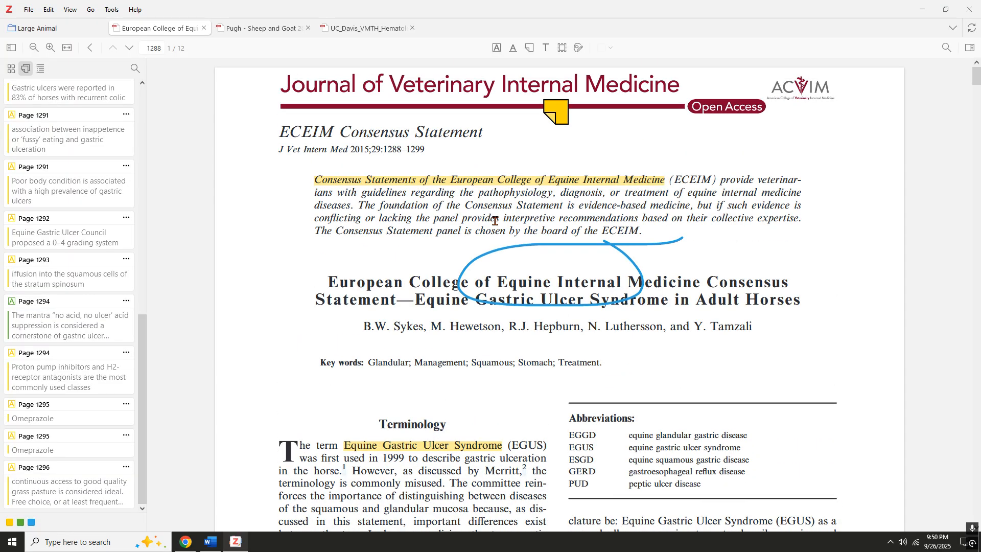
{"action": "left_click", "coordinate": [624, 257]}
{"action": "key", "text": "Delete"}
{"action": "left_click", "coordinate": [563, 121]}
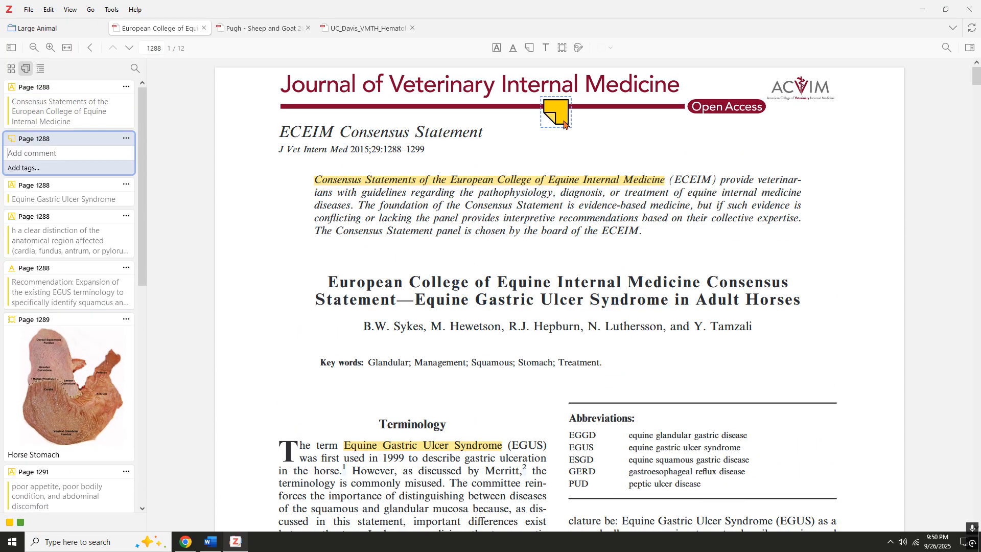
{"action": "key", "text": "Delete"}
{"action": "left_click", "coordinate": [569, 182]}
{"action": "key", "text": "Delete"}
{"action": "left_click", "coordinate": [434, 440]}
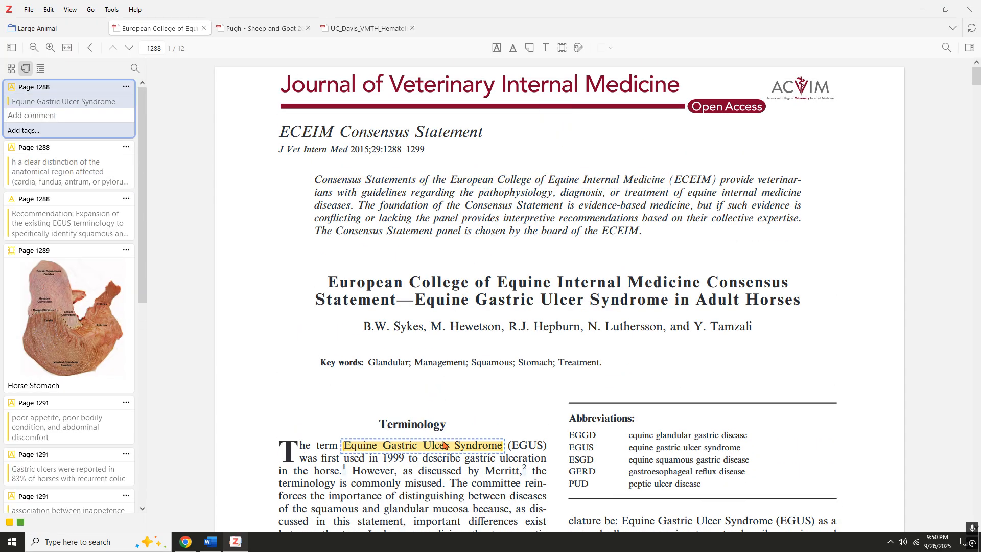
{"action": "key", "text": "Delete"}
- Show the document outline and jump through Epidemiology, Pathophysiology, Treatment and Prevention, Acknowledgment and References
{"action": "left_click", "coordinate": [40, 68]}
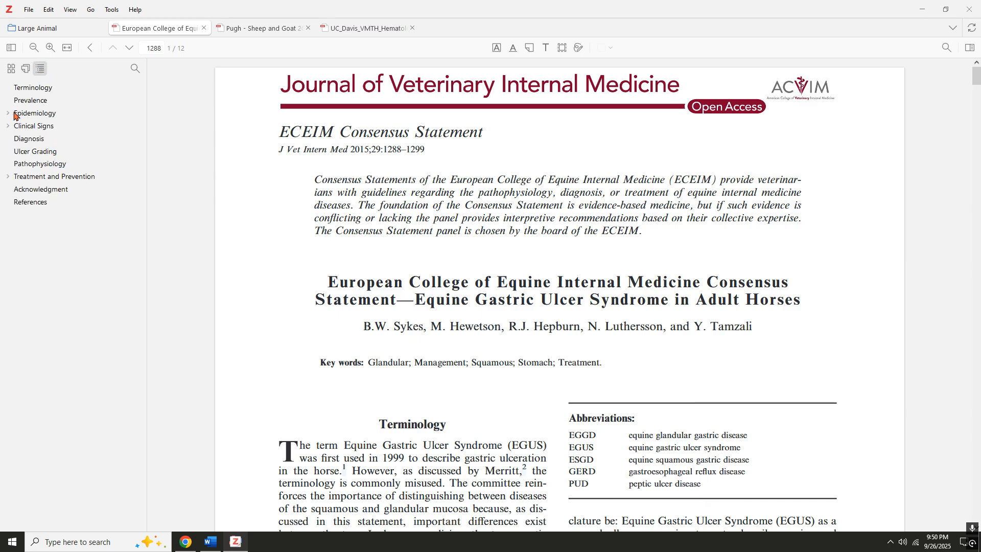
{"action": "left_click", "coordinate": [15, 114]}
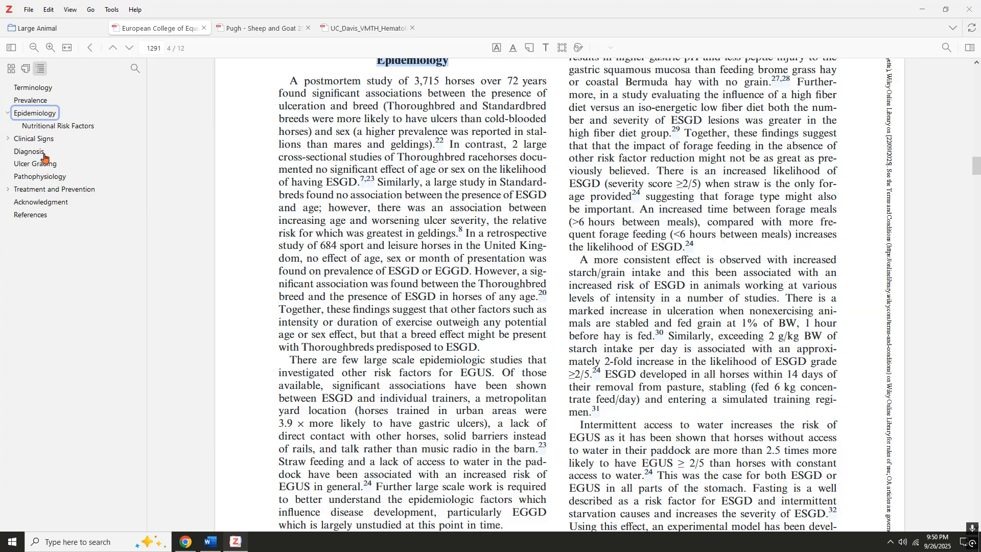
{"action": "left_click", "coordinate": [40, 177]}
{"action": "left_click", "coordinate": [40, 189]}
{"action": "left_click", "coordinate": [42, 202]}
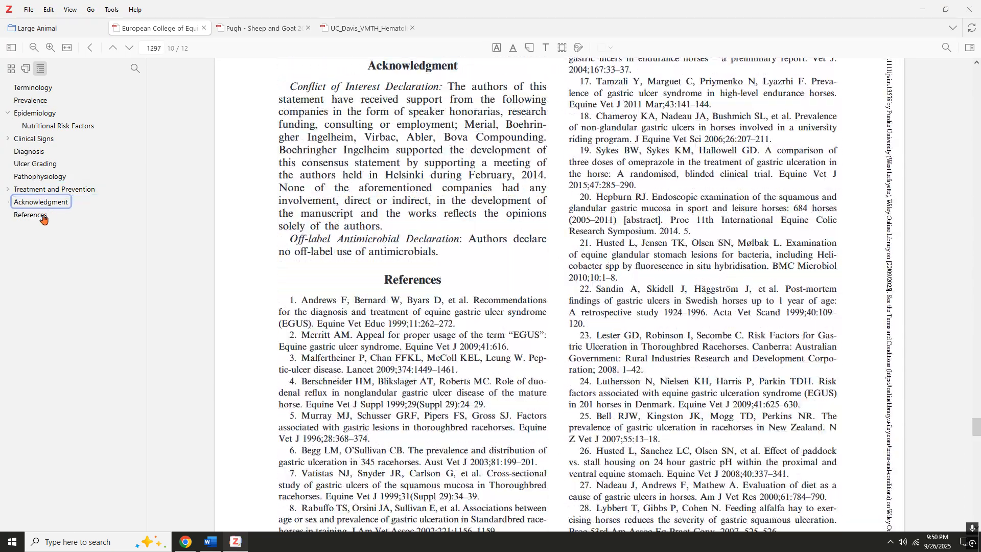
{"action": "left_click", "coordinate": [43, 217]}
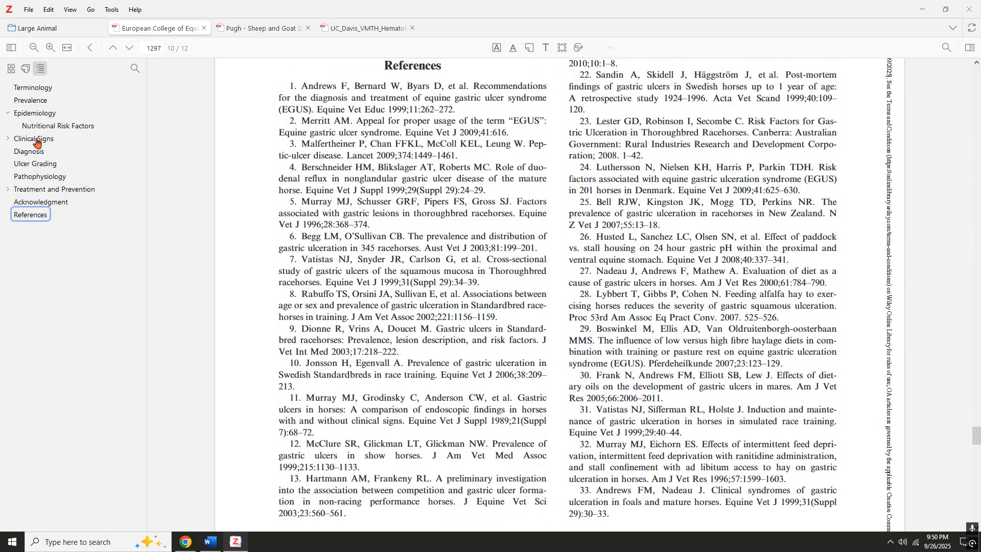
- Jump through the outline sections Clinical Signs, Diagnosis, Ulcer Grading, Pathophysiology and Acknowledgment, ending back at Ulcer Grading
{"action": "left_click", "coordinate": [36, 140]}
{"action": "left_click", "coordinate": [34, 152]}
{"action": "left_click", "coordinate": [36, 164]}
{"action": "left_click", "coordinate": [41, 176]}
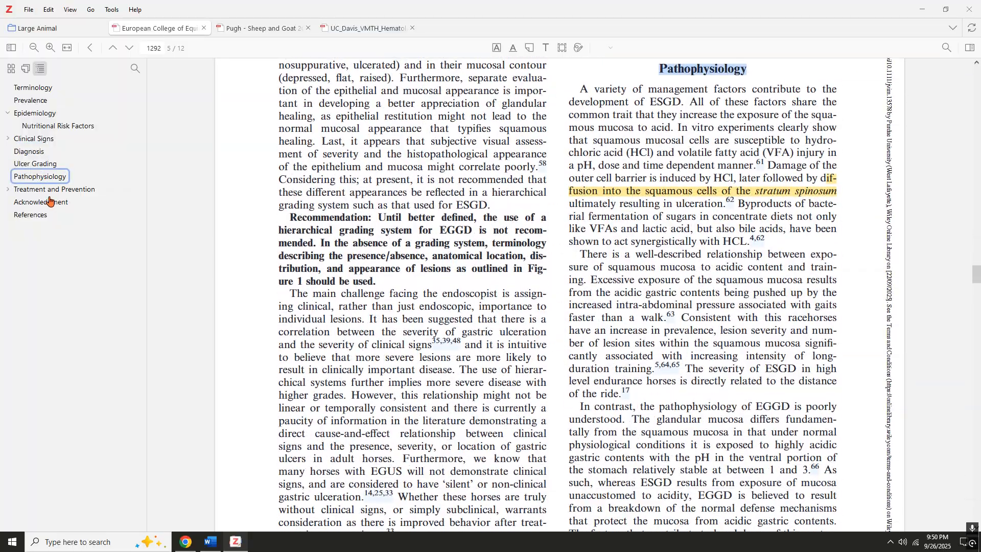
{"action": "left_click", "coordinate": [48, 202]}
{"action": "left_click", "coordinate": [35, 163]}
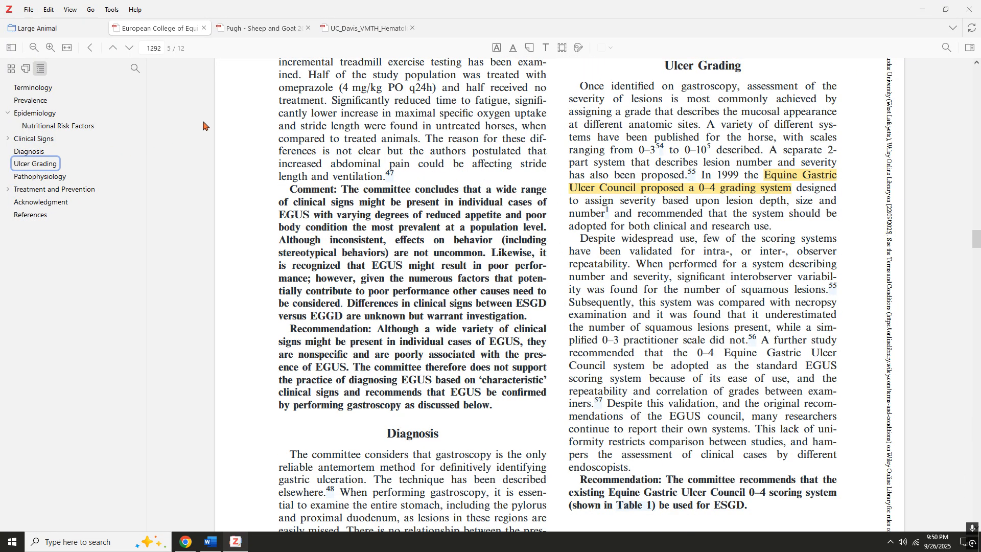
- Return to the Large Animal collection and look over the item types offered for a new entry, without adding one
{"action": "left_click", "coordinate": [58, 29]}
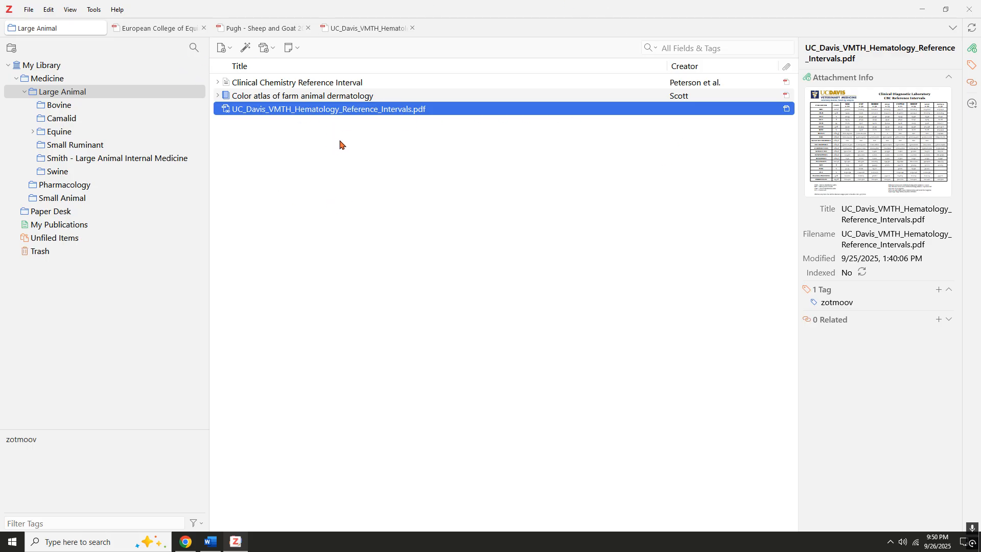
{"action": "left_click", "coordinate": [229, 51]}
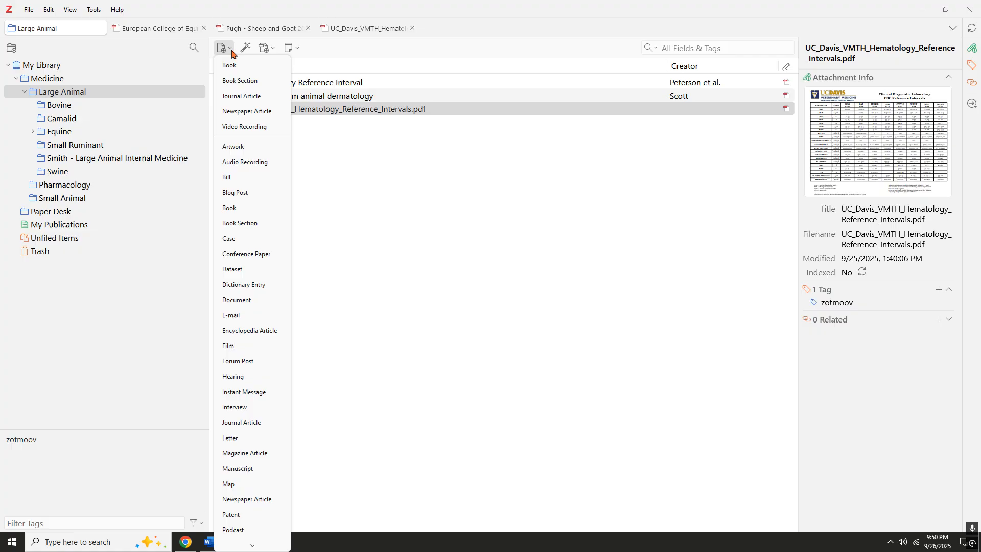
{"action": "left_click", "coordinate": [335, 347]}
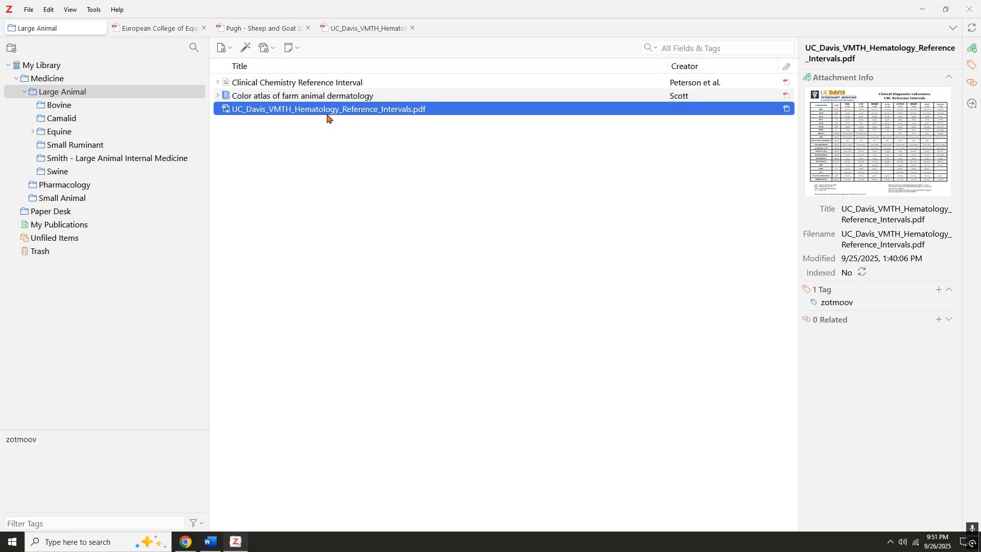
{"action": "left_click", "coordinate": [189, 29]}
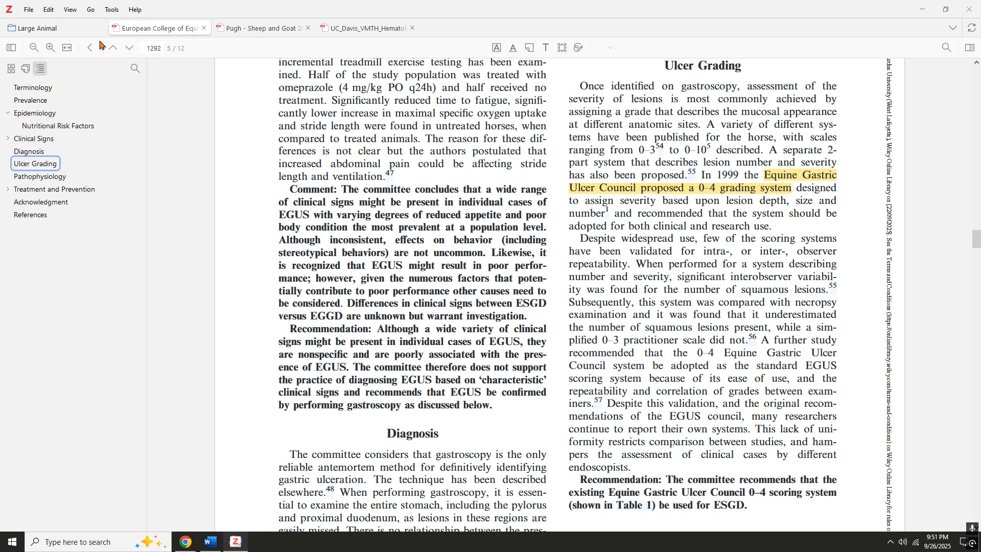
{"action": "left_click", "coordinate": [56, 28]}
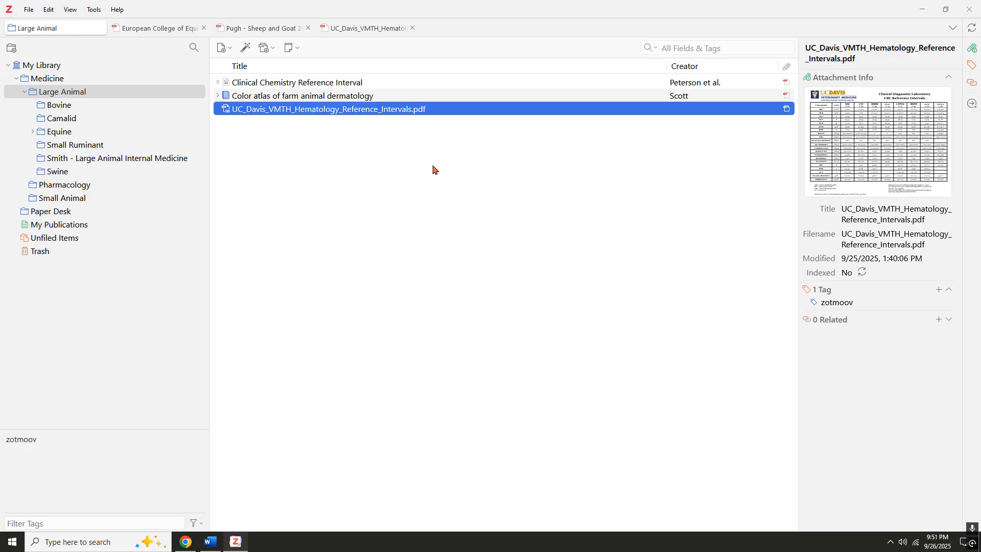
- Minimise Zotero and, in the Word wish list, highlight the items from "Clean Layout" to "Can edit, highlight, make notes" in yellow
{"action": "left_click", "coordinate": [923, 9]}
{"action": "left_click_drag", "start_coordinate": [652, 162], "coordinate": [602, 162]}
{"action": "left_click", "coordinate": [628, 162]}
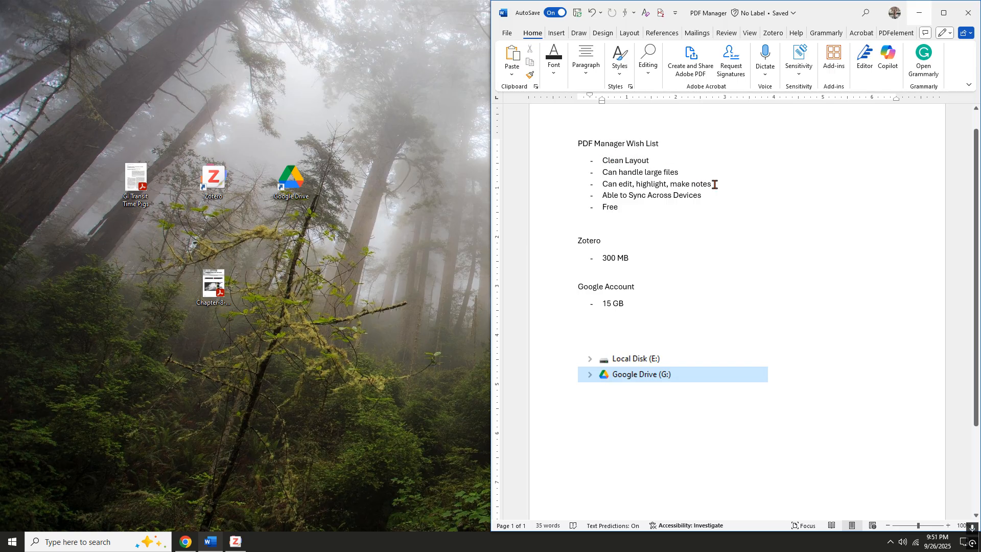
{"action": "left_click_drag", "start_coordinate": [723, 184], "coordinate": [608, 162]}
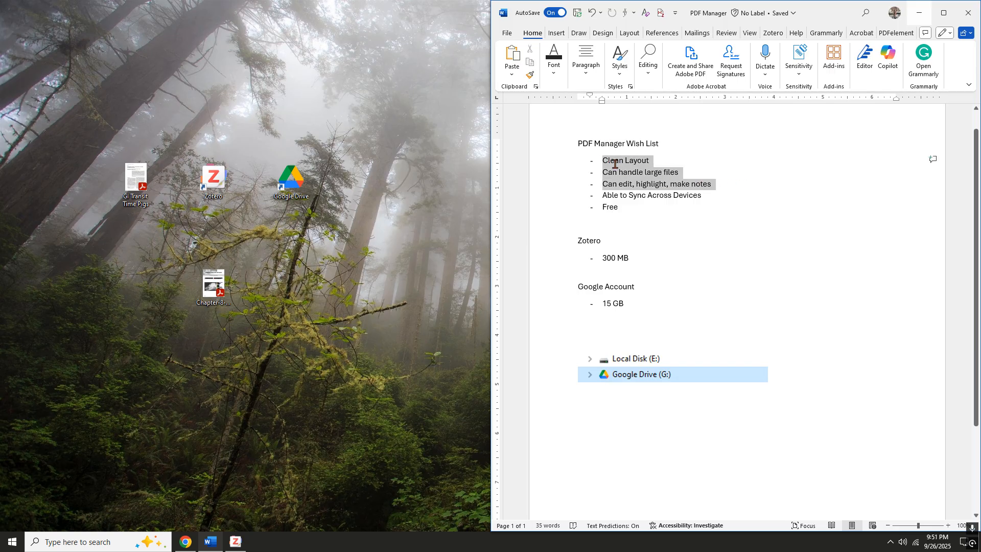
{"action": "left_click", "coordinate": [654, 145]}
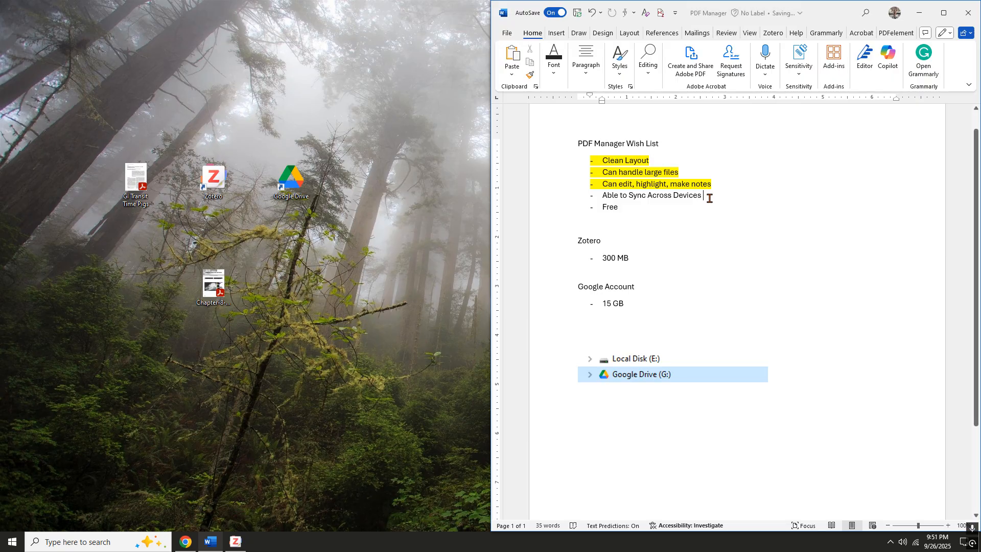
- Point out the "Able to Sync Across Devices" wish and the 300 MB entry under Zotero by selecting their text
{"action": "left_click_drag", "start_coordinate": [714, 196], "coordinate": [574, 197]}
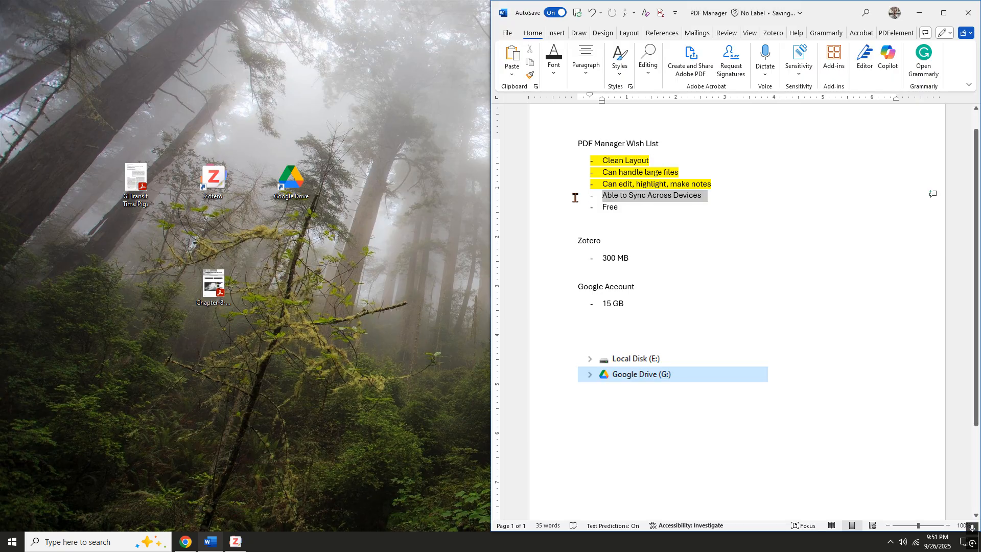
{"action": "left_click", "coordinate": [653, 206]}
{"action": "left_click", "coordinate": [554, 249]}
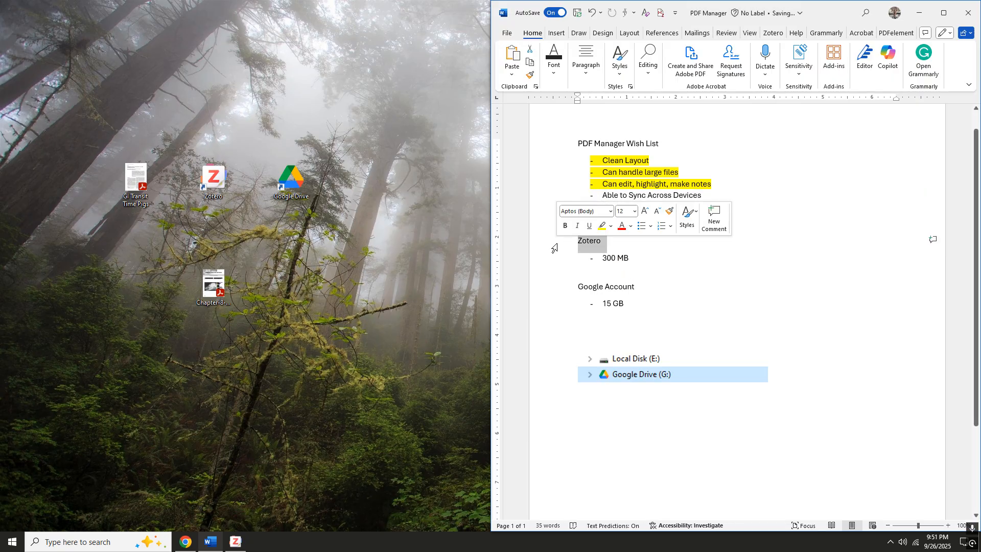
{"action": "left_click_drag", "start_coordinate": [635, 258], "coordinate": [601, 261]}
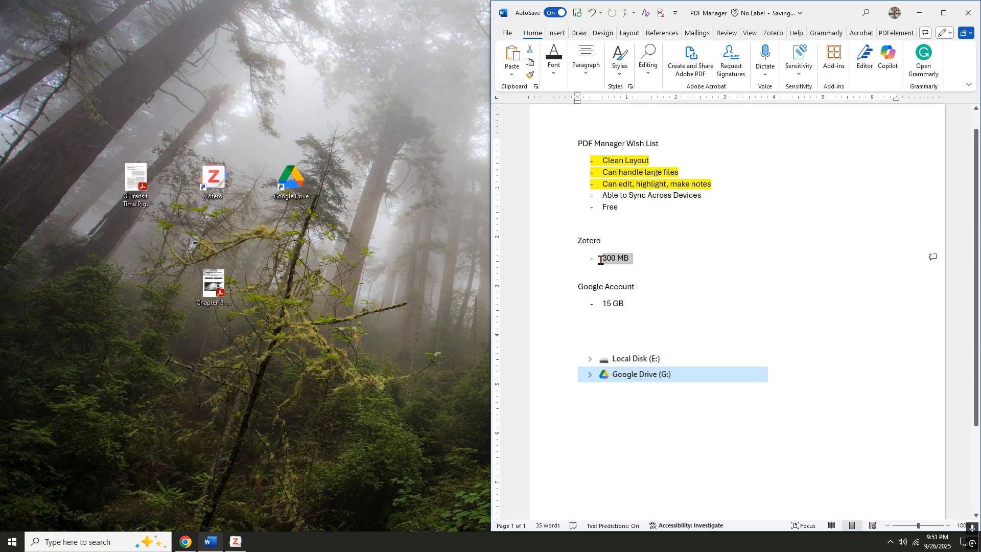
{"action": "left_click", "coordinate": [637, 259]}
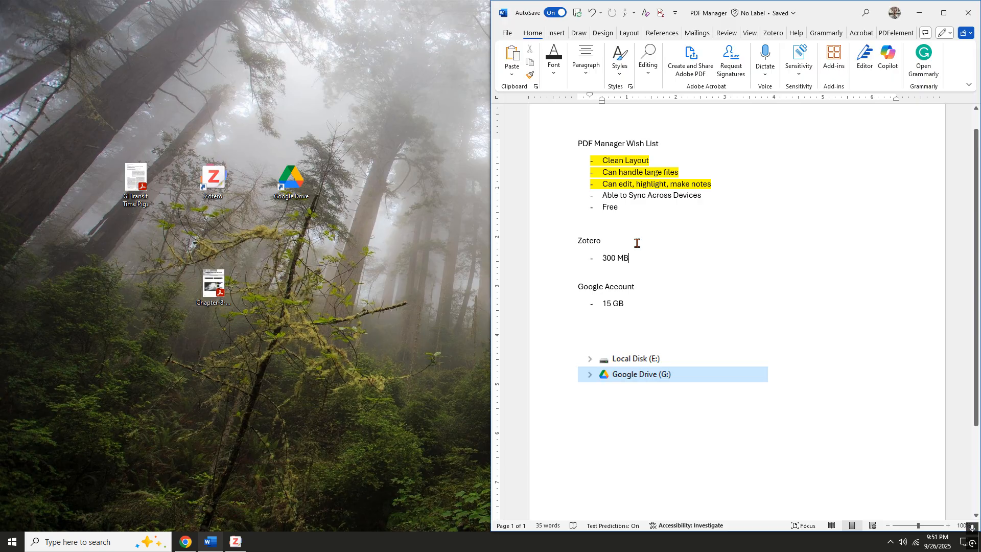
{"action": "left_click_drag", "start_coordinate": [634, 261], "coordinate": [603, 259]}
{"action": "left_click", "coordinate": [633, 265]}
{"action": "left_click_drag", "start_coordinate": [634, 258], "coordinate": [602, 259]}
{"action": "left_click", "coordinate": [636, 266]}
- Highlight "Able to Sync Across Devices" in the wish list in yellow
{"action": "left_click_drag", "start_coordinate": [708, 195], "coordinate": [584, 195]}
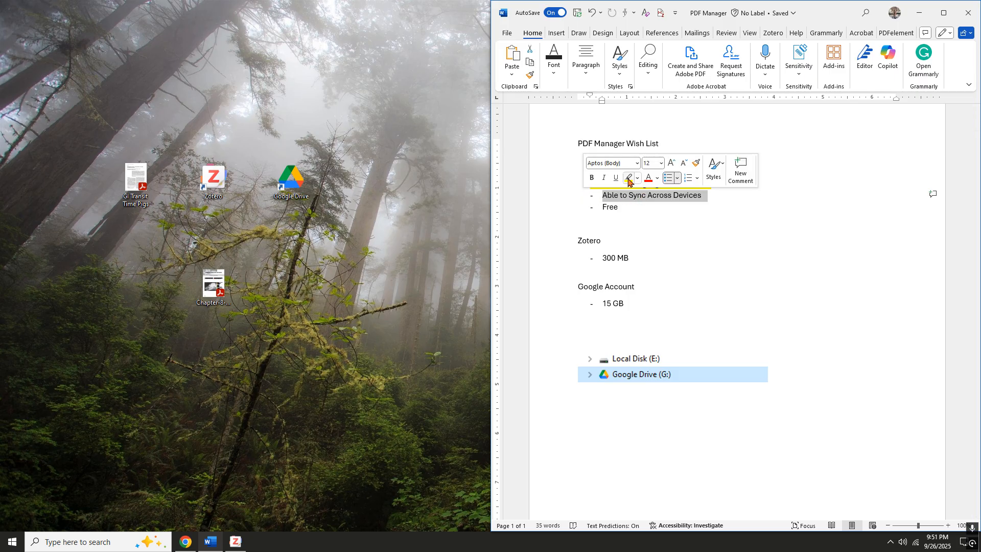
{"action": "left_click", "coordinate": [639, 180]}
{"action": "left_click", "coordinate": [663, 274]}
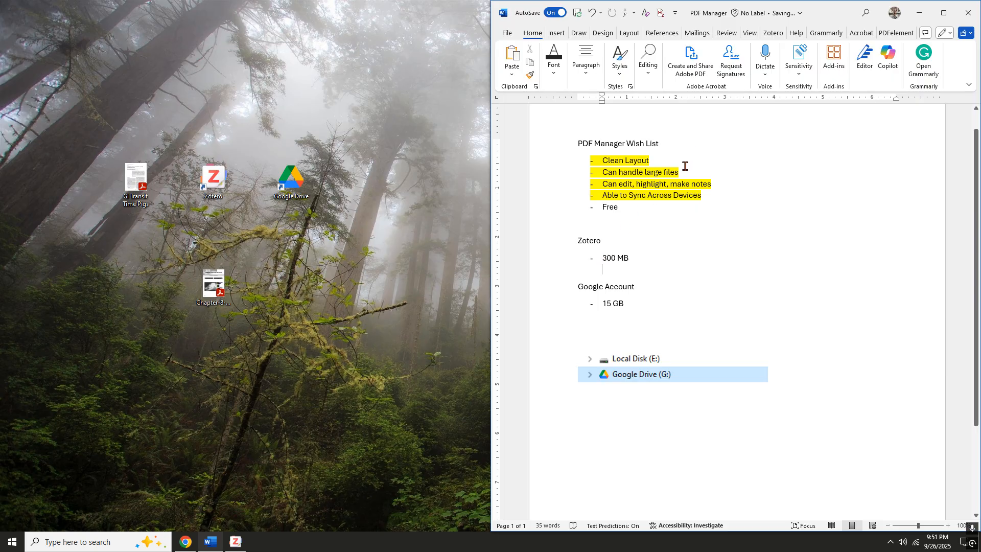
- Point out the 15 GB entry under Google Account by selecting its text
{"action": "left_click_drag", "start_coordinate": [636, 286], "coordinate": [626, 307]}
{"action": "left_click", "coordinate": [617, 309]}
{"action": "left_click", "coordinate": [623, 311]}
{"action": "left_click_drag", "start_coordinate": [628, 305], "coordinate": [603, 306]}
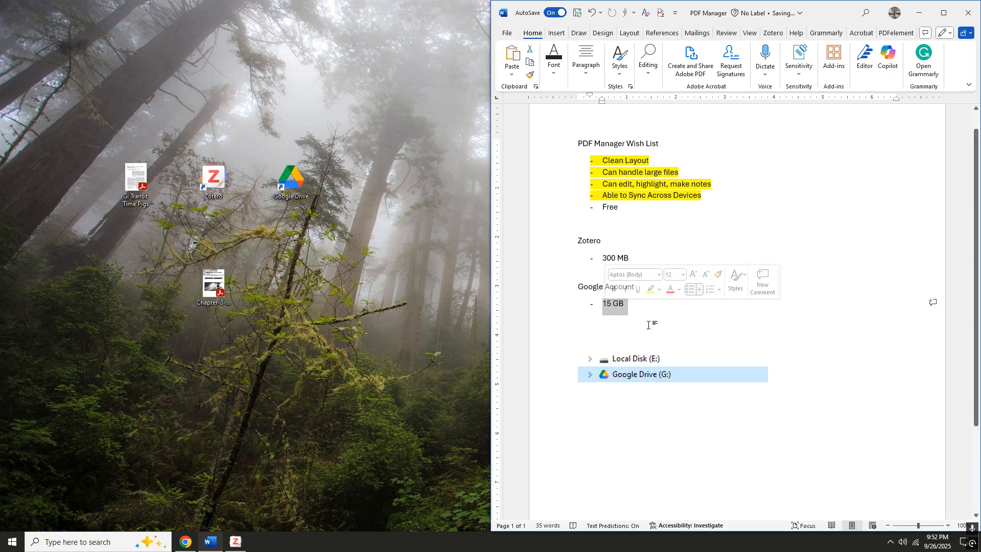
- Clear the text selection in the Word document and point out the Google Drive shortcut on the desktop
{"action": "left_click", "coordinate": [648, 325]}
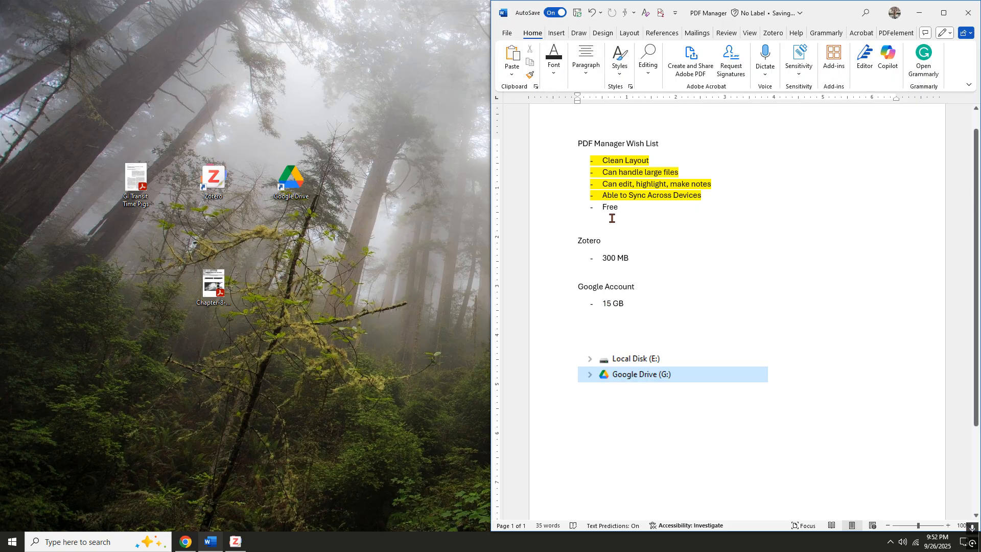
{"action": "left_click_drag", "start_coordinate": [380, 108], "coordinate": [65, 369]}
{"action": "left_click", "coordinate": [285, 385]}
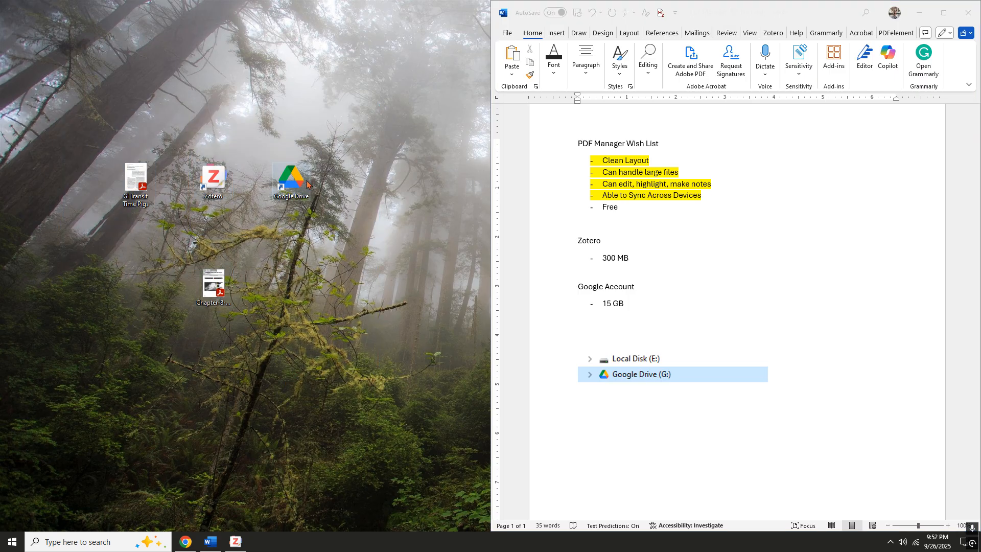
{"action": "mouse_move", "coordinate": [299, 177]}
{"action": "left_mouse_down"}
{"action": "mouse_move", "coordinate": [337, 177]}
{"action": "mouse_move", "coordinate": [295, 179]}
{"action": "left_mouse_up"}
{"action": "left_click", "coordinate": [332, 129]}
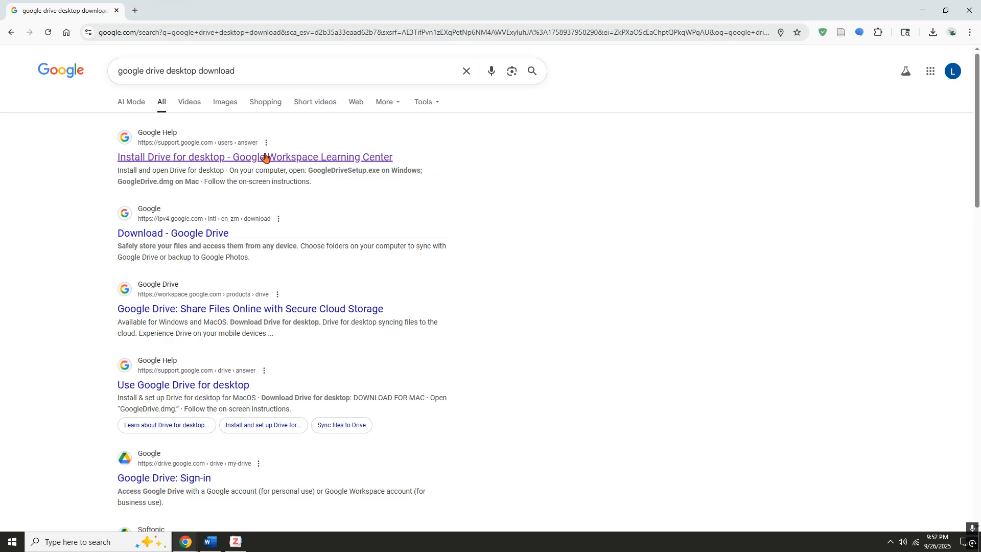
- Open the "Install Drive for desktop" help page from the search results, view its download section and close the browser
{"action": "left_click", "coordinate": [266, 158]}
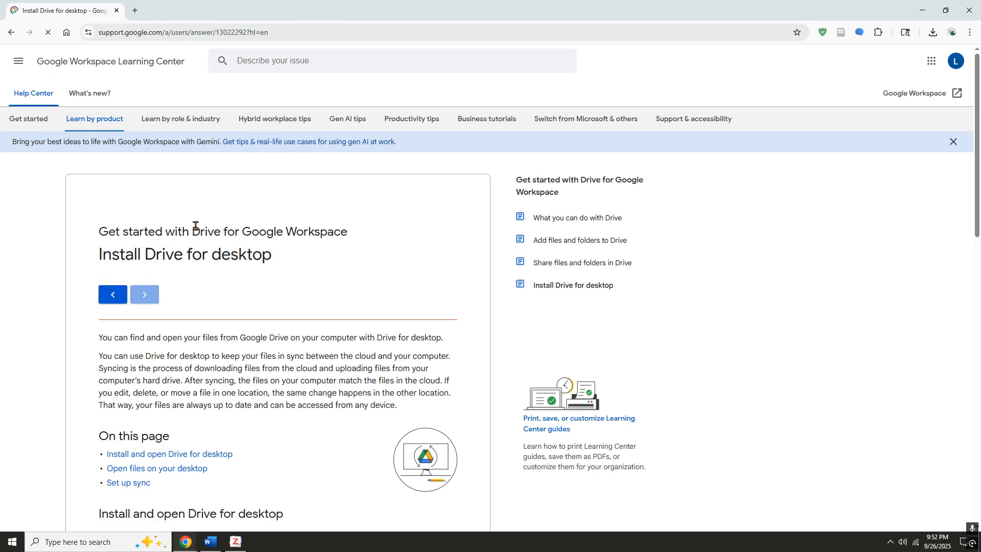
{"action": "scroll", "coordinate": [145, 253], "scroll_direction": "down", "scroll_amount": 6}
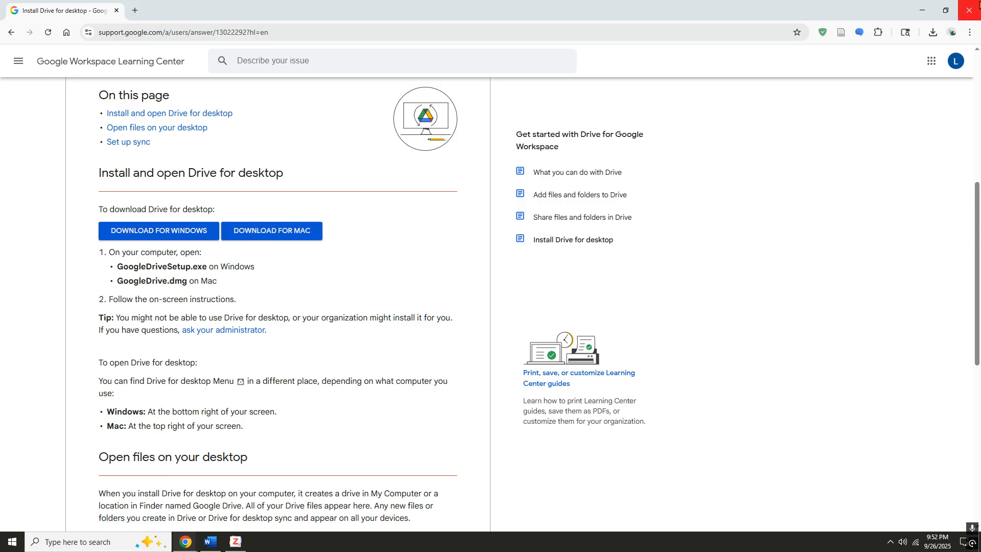
{"action": "left_click", "coordinate": [974, 10]}
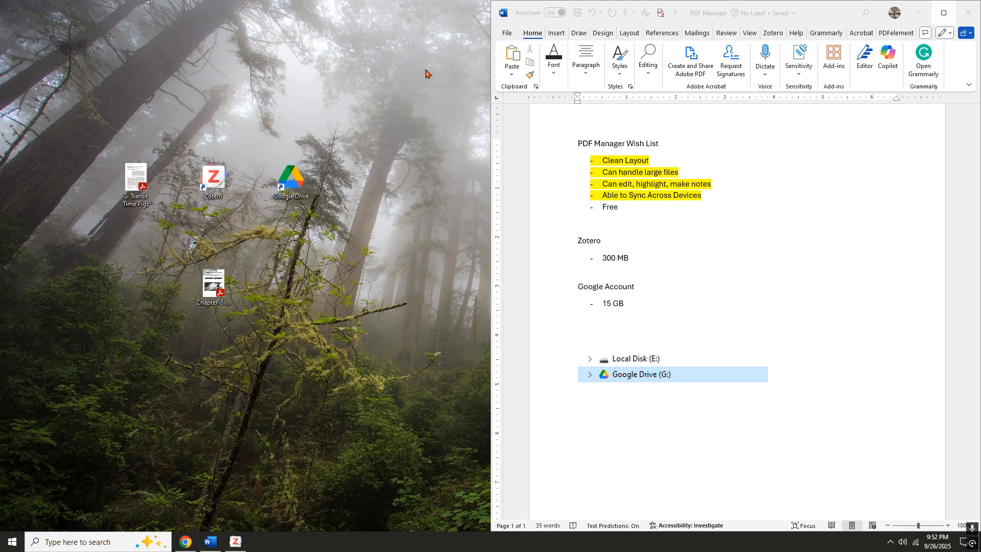
- Open the Google Drive desktop app, move its window aside to view the sync status, and close it
{"action": "left_click_drag", "start_coordinate": [434, 88], "coordinate": [334, 119]}
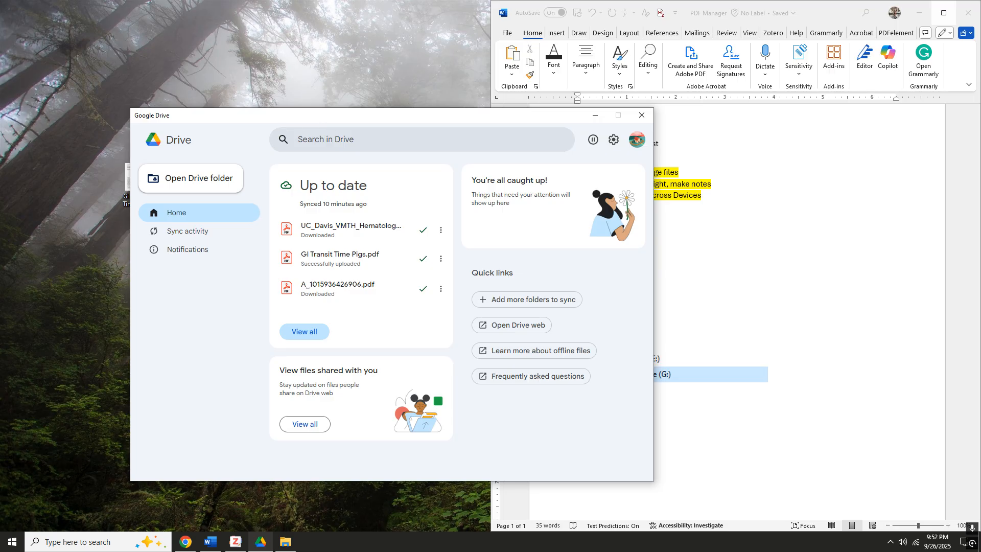
{"action": "left_click_drag", "start_coordinate": [384, 117], "coordinate": [636, 128]}
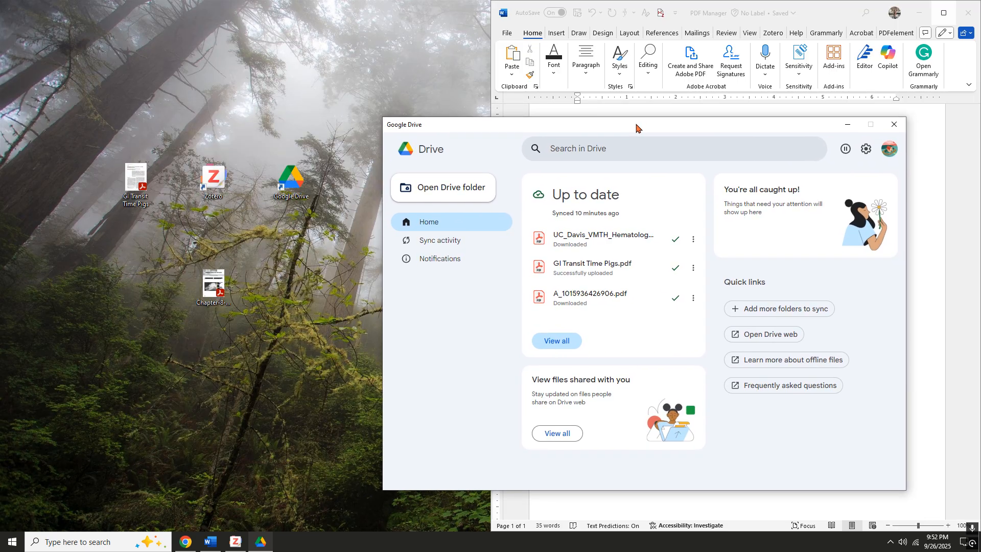
{"action": "left_click", "coordinate": [893, 125]}
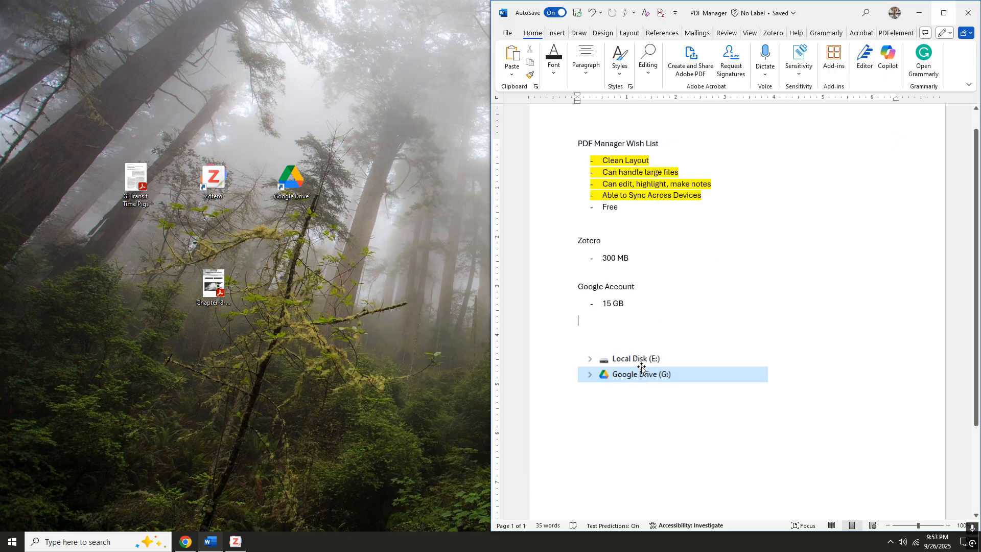
- Point out the Google Drive (G:) entry in the Word document by selecting the drive list picture, and deselect it
{"action": "left_click", "coordinate": [653, 368]}
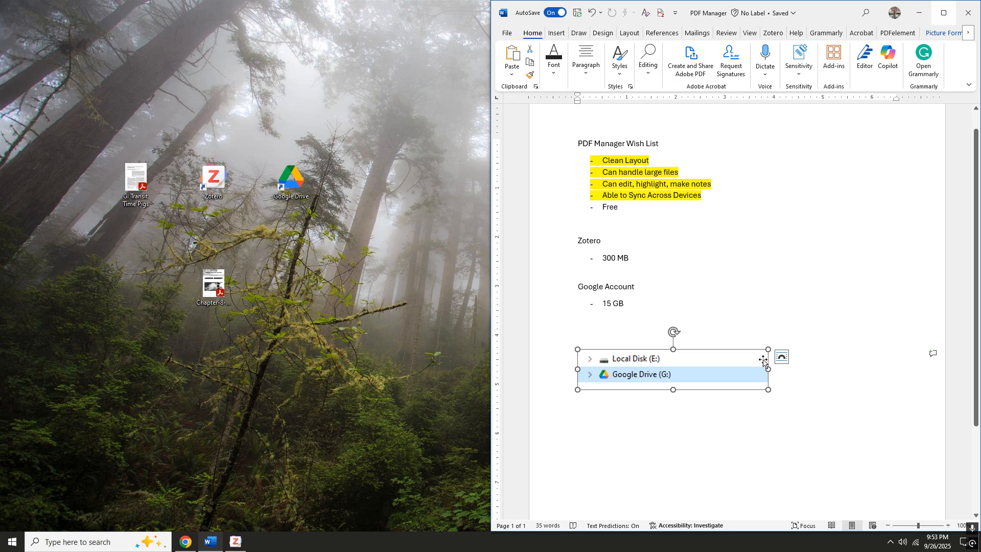
{"action": "left_click", "coordinate": [720, 330]}
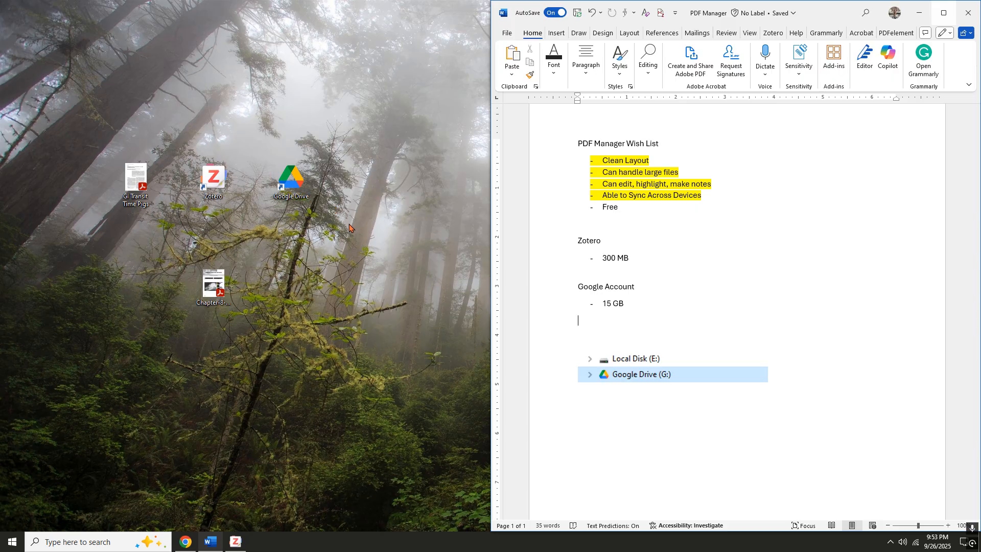
{"action": "left_click", "coordinate": [703, 363]}
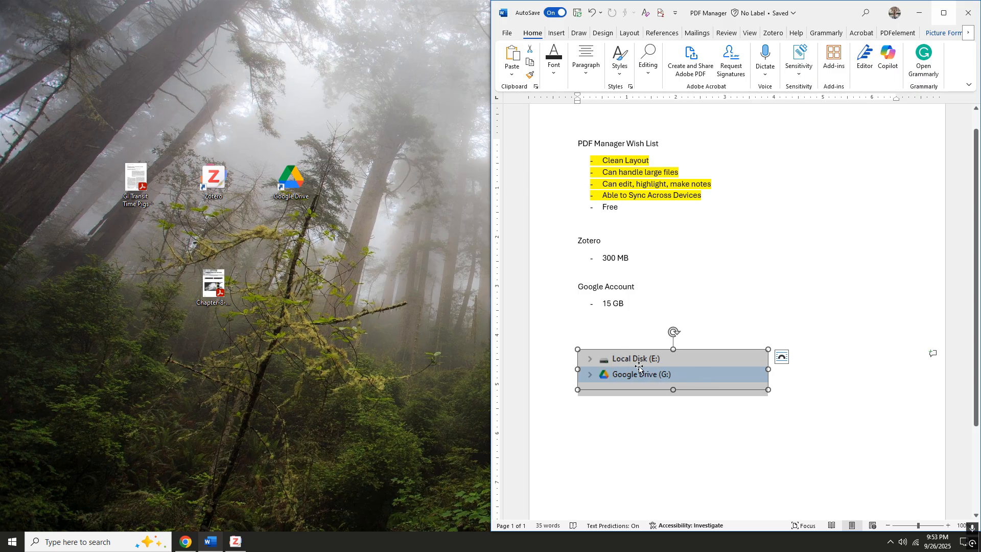
{"action": "left_click", "coordinate": [606, 332]}
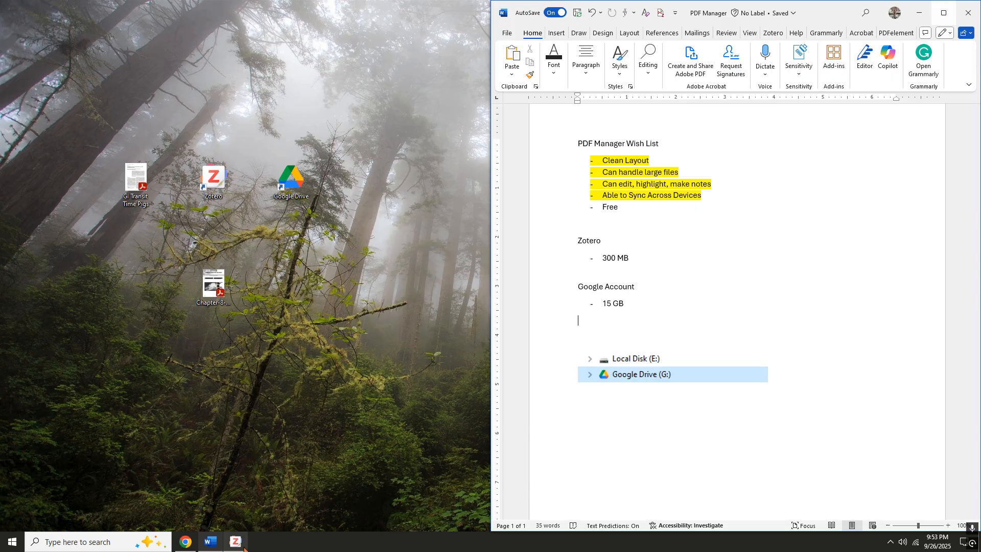
- Switch to Zotero, open its settings and examine the General page and the data and file syncing options under Sync
{"action": "mouse_move", "coordinate": [235, 542]}
{"action": "left_click", "coordinate": [247, 515]}
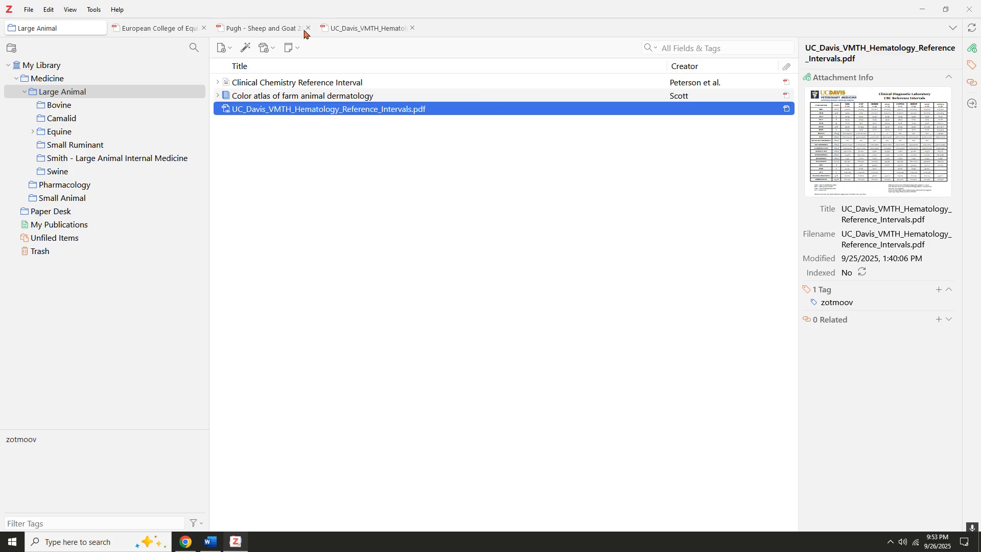
{"action": "left_click", "coordinate": [43, 12]}
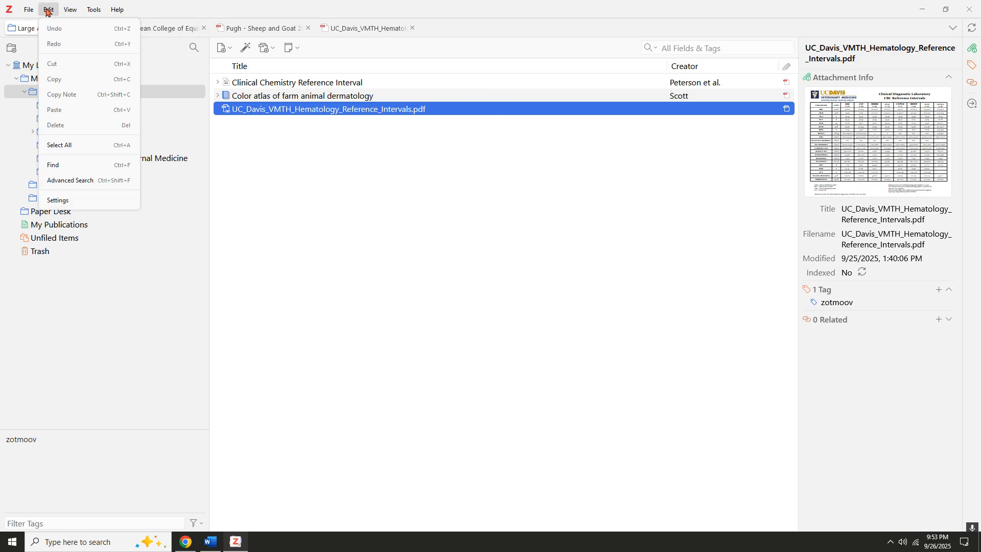
{"action": "left_click", "coordinate": [80, 203]}
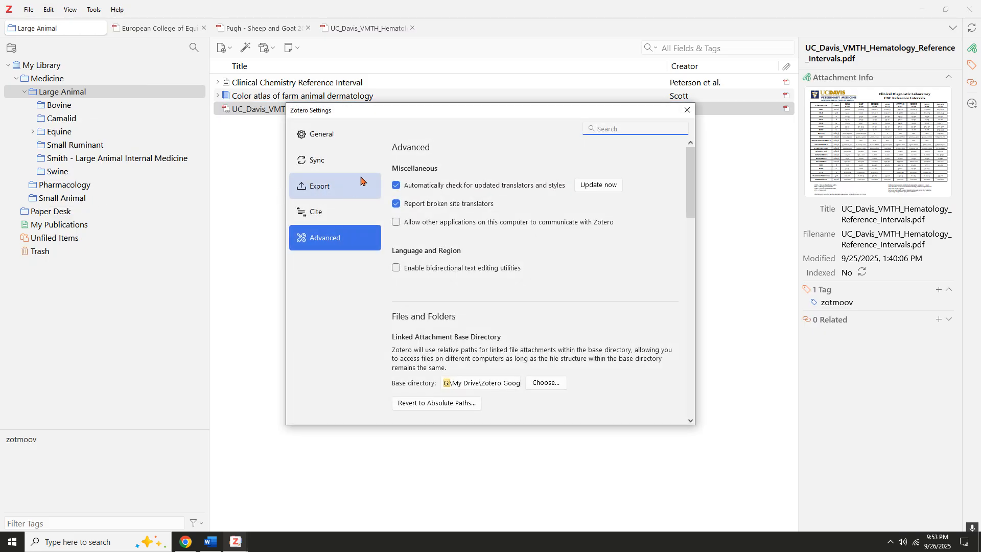
{"action": "left_click", "coordinate": [329, 146]}
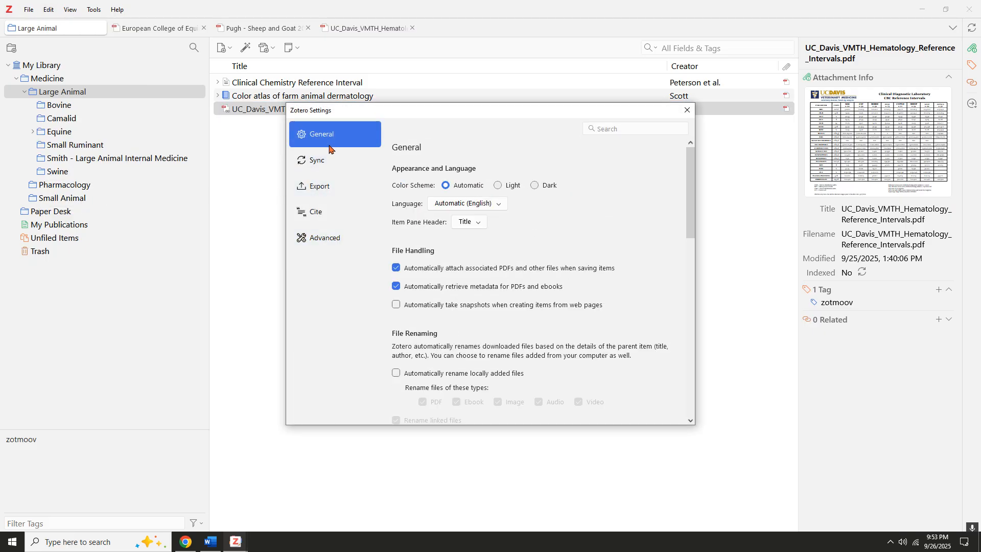
{"action": "left_click", "coordinate": [321, 165]}
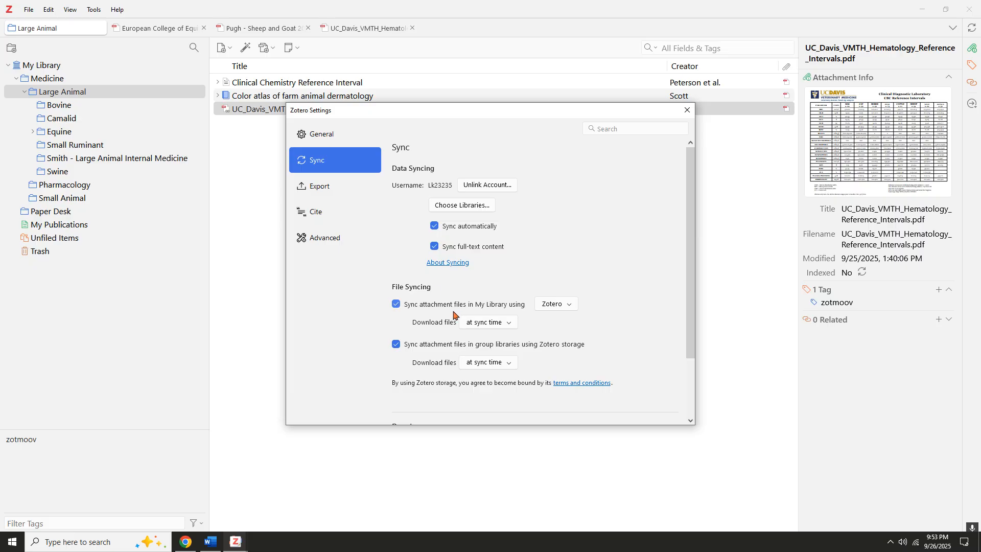
{"action": "scroll", "coordinate": [446, 309], "scroll_direction": "down", "scroll_amount": 3}
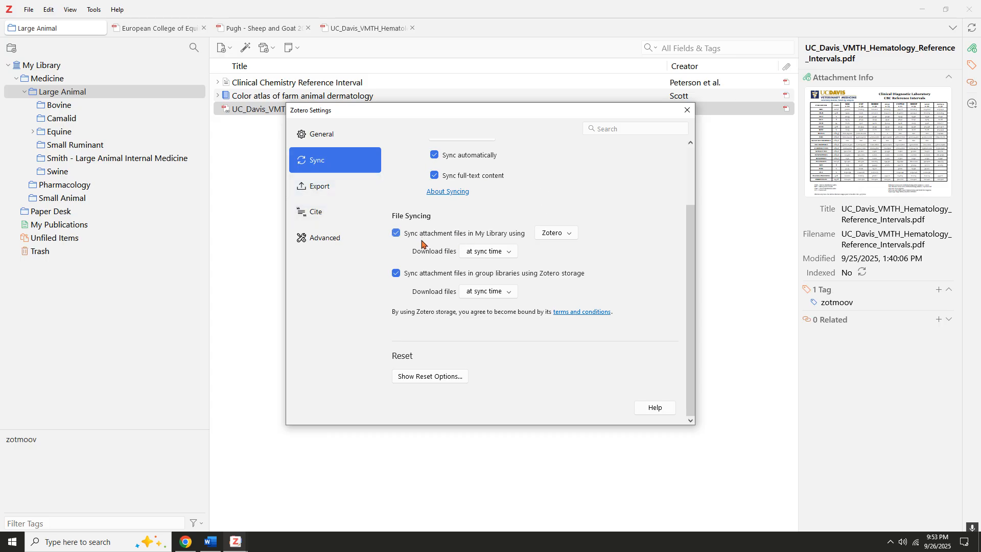
{"action": "scroll", "coordinate": [514, 264], "scroll_direction": "up", "scroll_amount": 3}
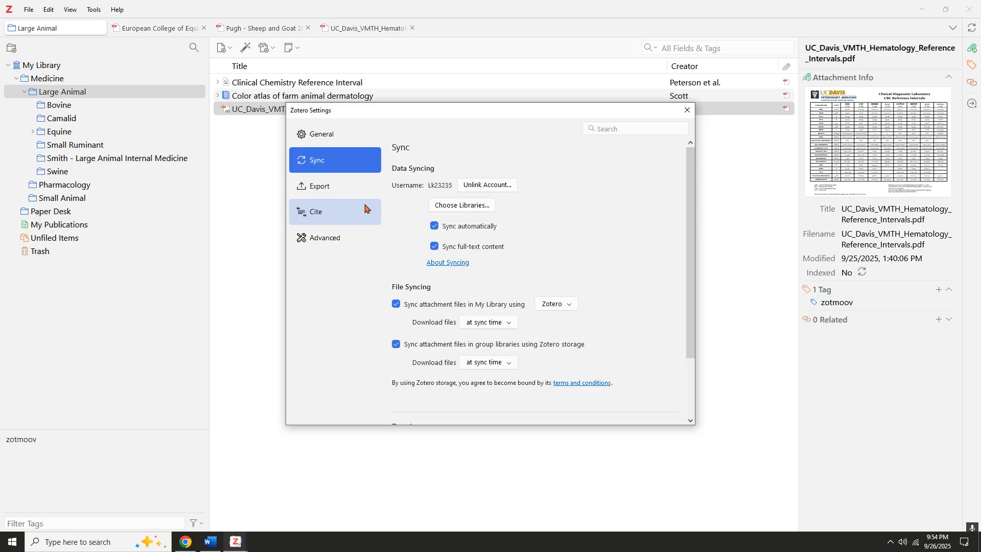
{"action": "scroll", "coordinate": [521, 191], "scroll_direction": "down", "scroll_amount": 3}
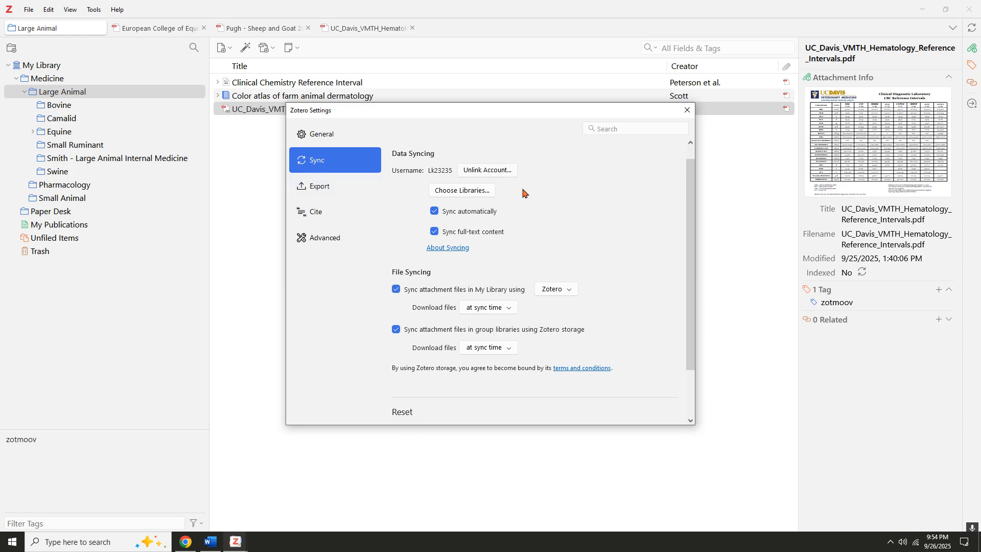
{"action": "scroll", "coordinate": [519, 206], "scroll_direction": "up", "scroll_amount": 3}
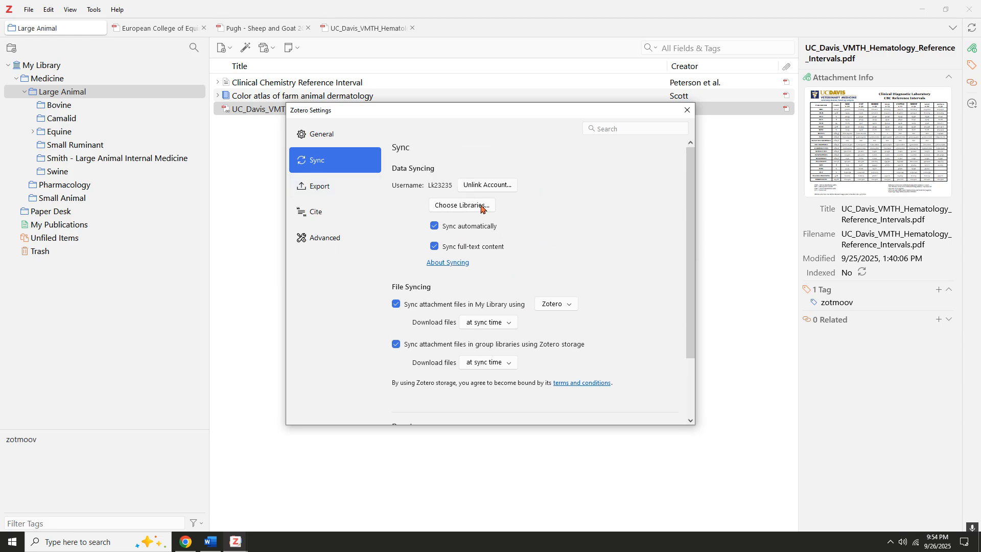
- In the Advanced settings, browse for the linked attachment base directory and pick the "Zotero Google Drive" folder under My Drive on Google Drive (G:)
{"action": "left_click", "coordinate": [344, 239]}
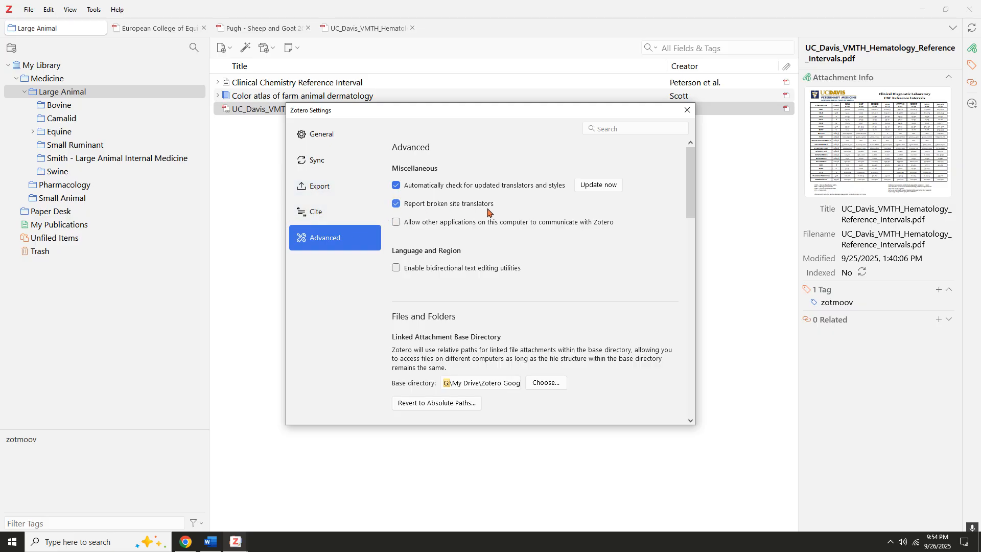
{"action": "scroll", "coordinate": [510, 210], "scroll_direction": "down", "scroll_amount": 3}
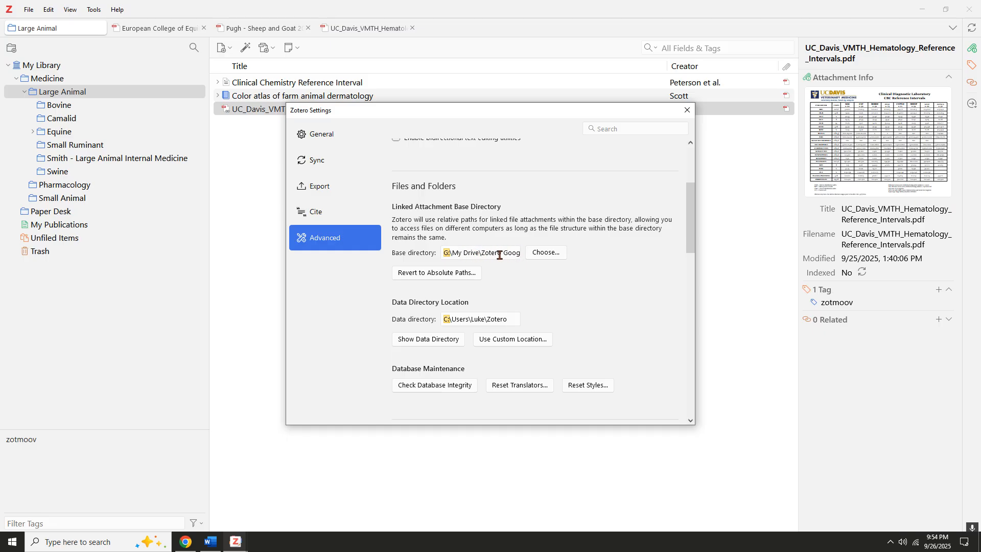
{"action": "left_click", "coordinate": [545, 253]}
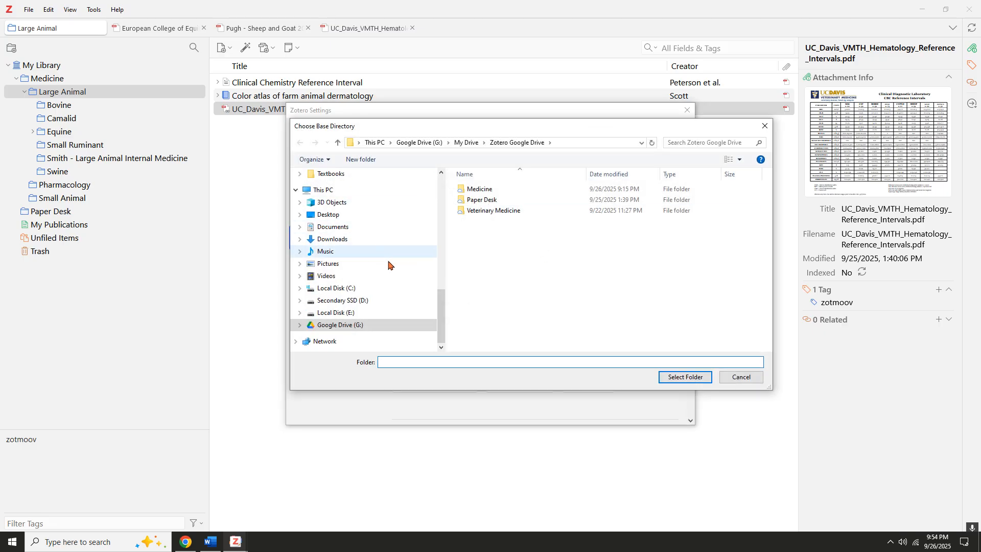
{"action": "left_click", "coordinate": [354, 326]}
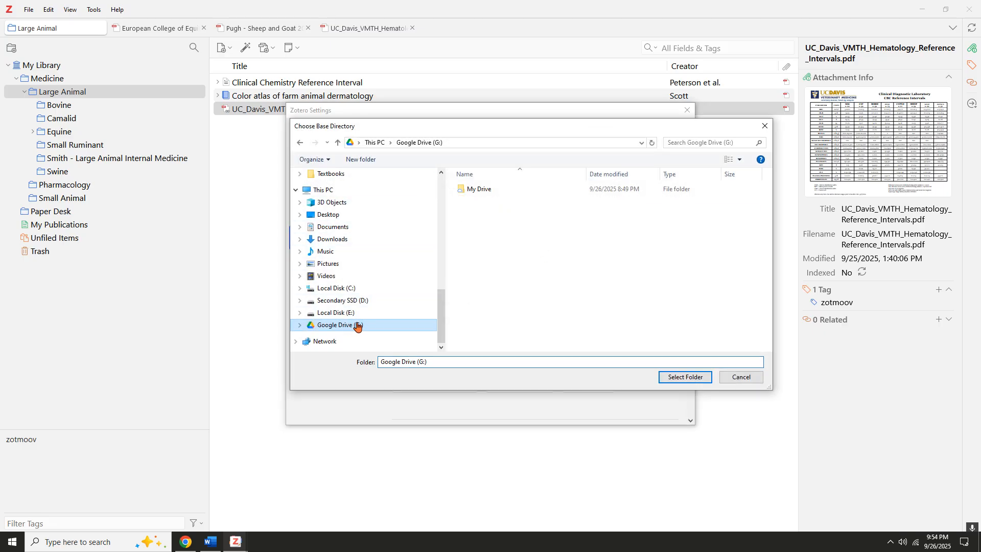
{"action": "left_click", "coordinate": [485, 191]}
{"action": "double_click", "coordinate": [484, 191]}
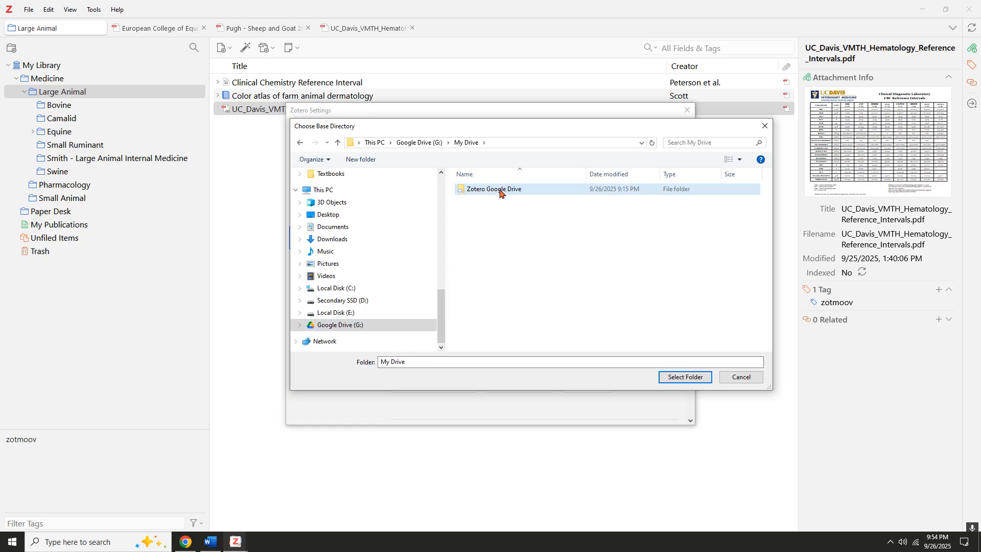
{"action": "left_click", "coordinate": [501, 193]}
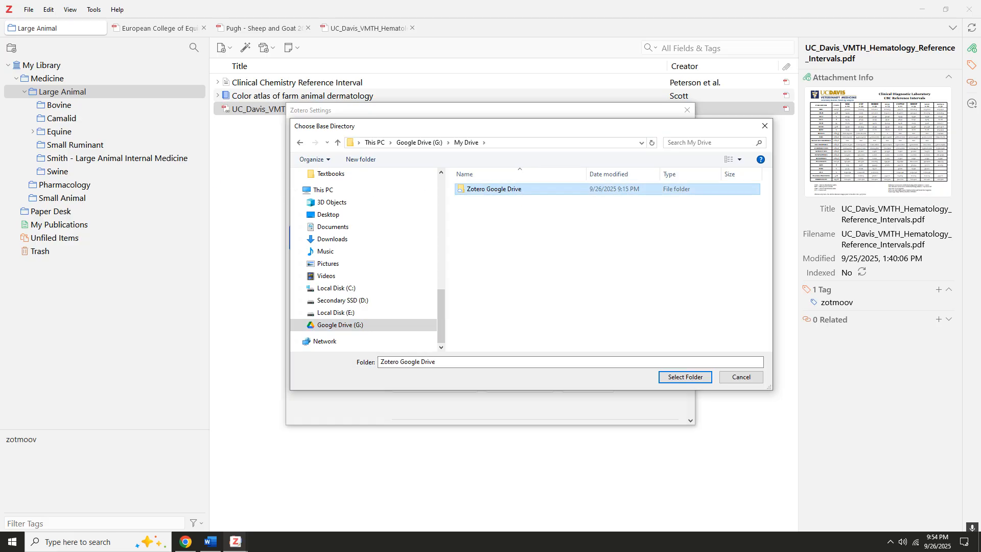
- Switch to Google Drive in the browser, create a folder named "Test Folder" in My Drive and close the browser
{"action": "left_click_drag", "start_coordinate": [442, 152], "coordinate": [414, 238]}
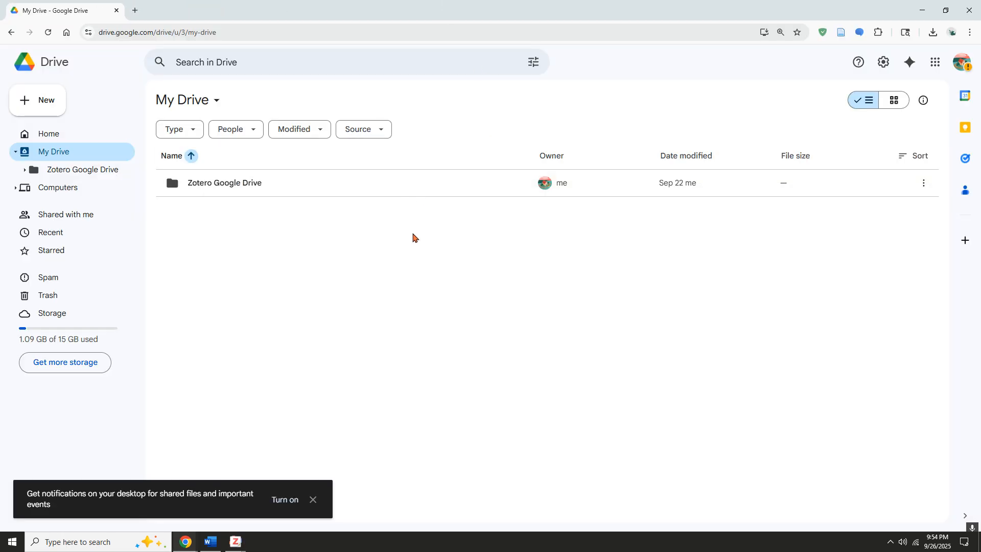
{"action": "right_click", "coordinate": [456, 272]}
{"action": "left_click", "coordinate": [517, 284]}
{"action": "key", "text": "BackSpace"}
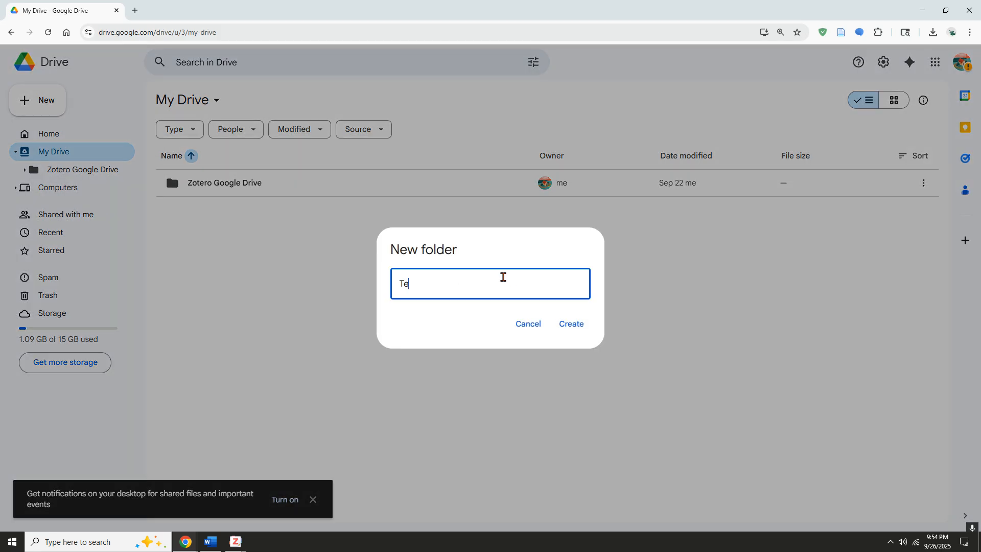
{"action": "type", "text": "Test Folder"}
{"action": "key", "text": "Return"}
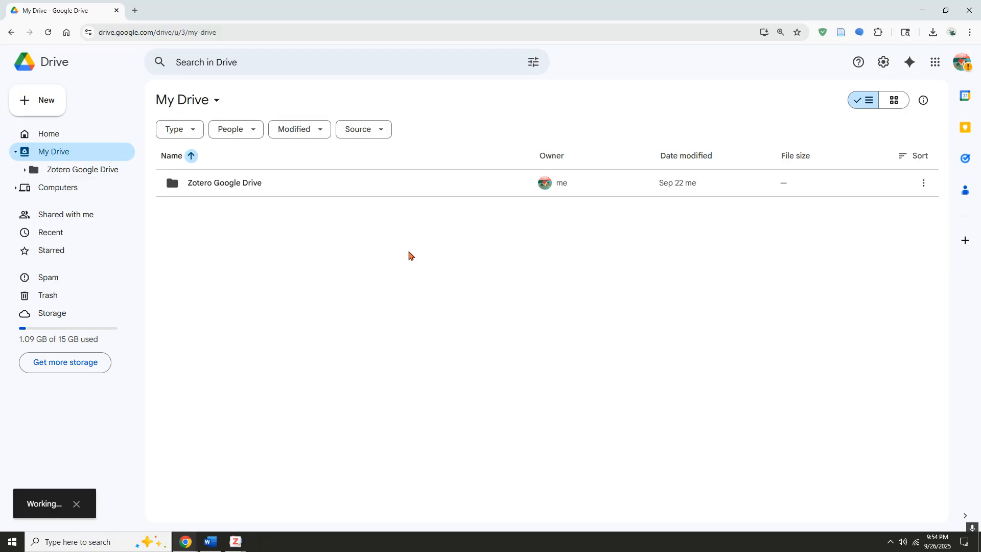
{"action": "left_click", "coordinate": [970, 9]}
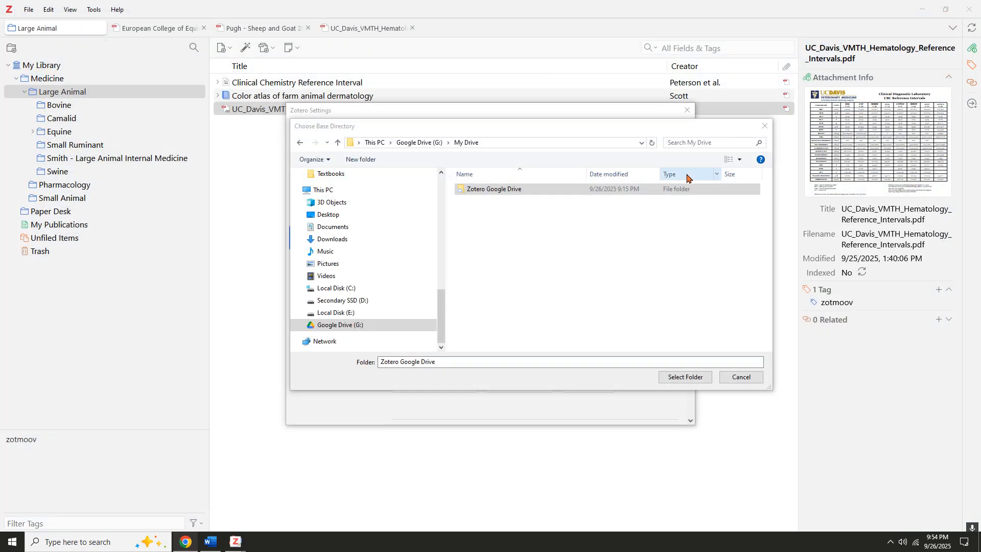
- Reopen Zotero's base directory chooser to check My Drive for the new folder, then cancel it and close the settings
{"action": "left_click", "coordinate": [764, 126]}
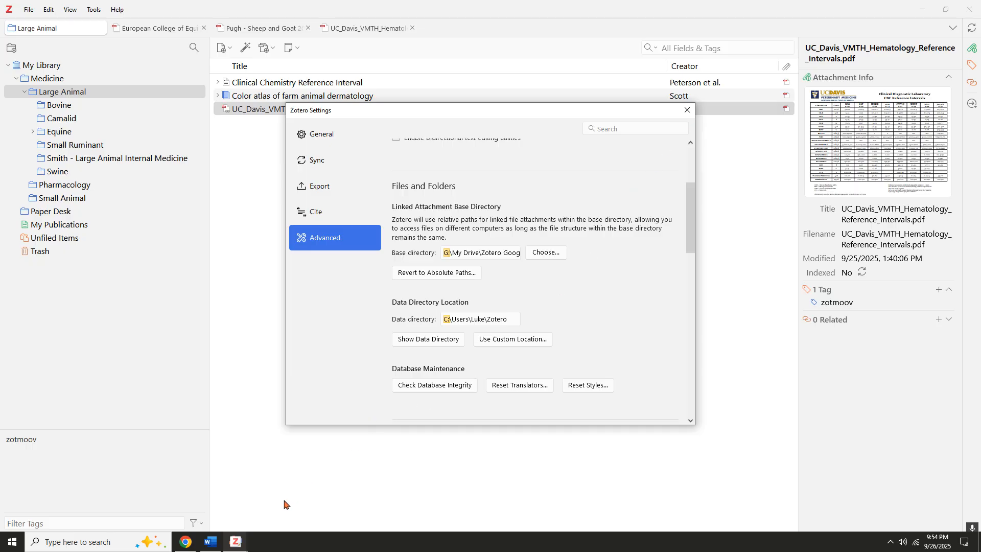
{"action": "left_click", "coordinate": [544, 255]}
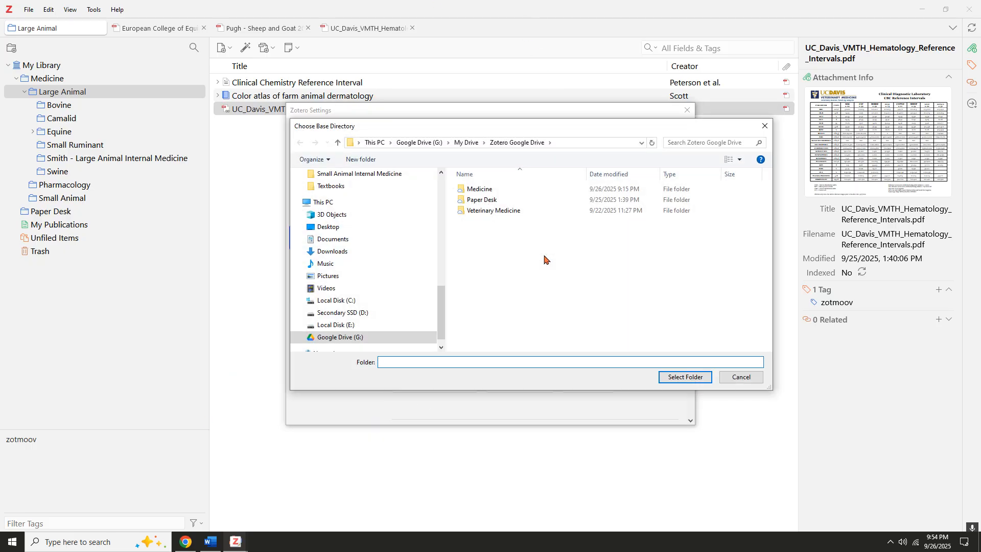
{"action": "left_click", "coordinate": [467, 143]}
{"action": "left_click", "coordinate": [765, 126]}
{"action": "left_click", "coordinate": [687, 110]}
- Open Google Drive for desktop from its desktop shortcut, leave its syncing paused, and close its window
{"action": "left_click_drag", "start_coordinate": [771, 7], "coordinate": [787, 169]}
{"action": "double_click", "coordinate": [294, 189]}
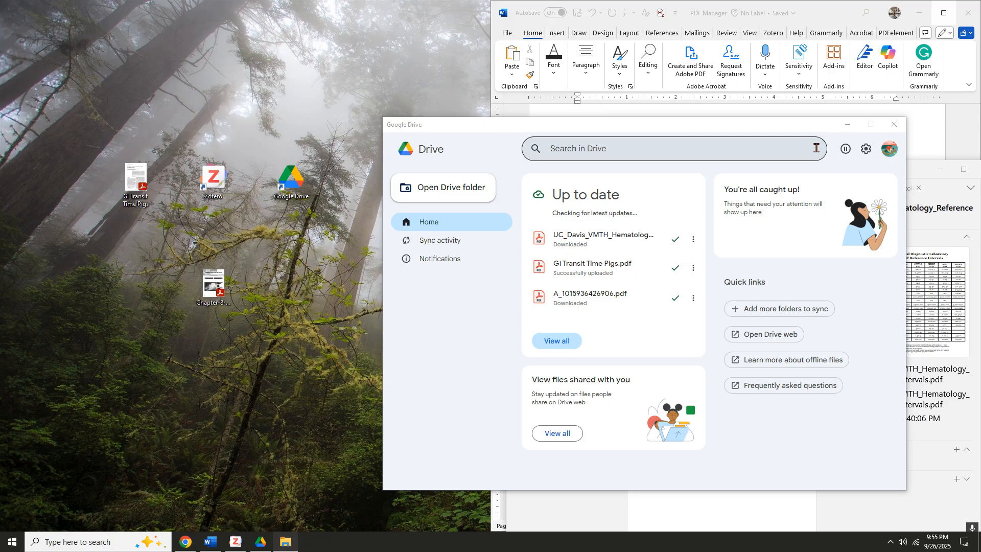
{"action": "left_click", "coordinate": [845, 149]}
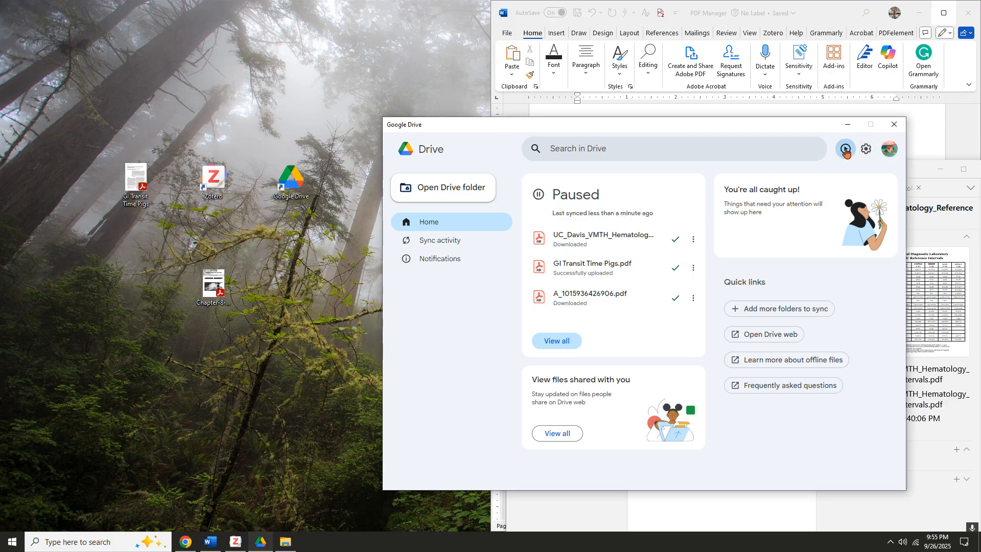
{"action": "left_click", "coordinate": [846, 150]}
{"action": "left_click", "coordinate": [846, 149]}
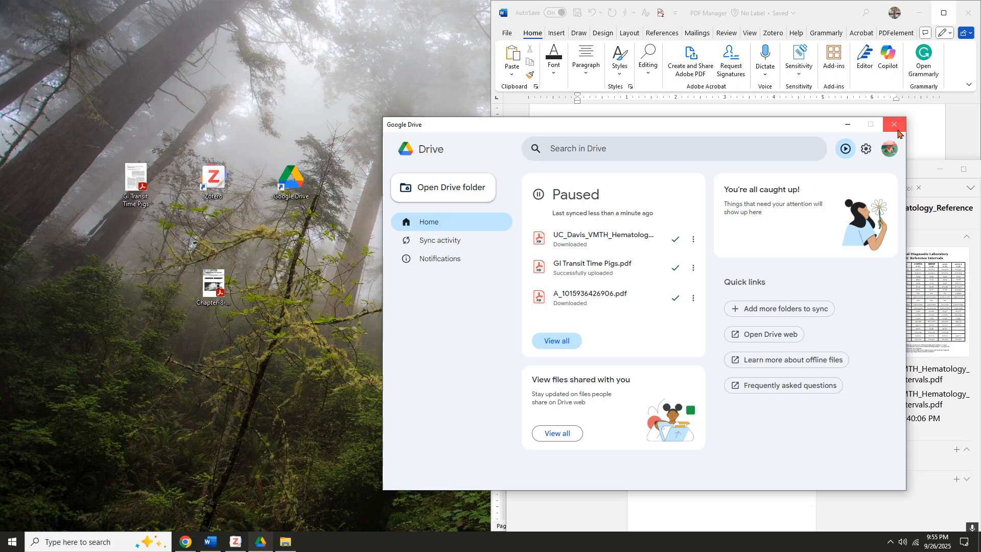
{"action": "left_click", "coordinate": [895, 124]}
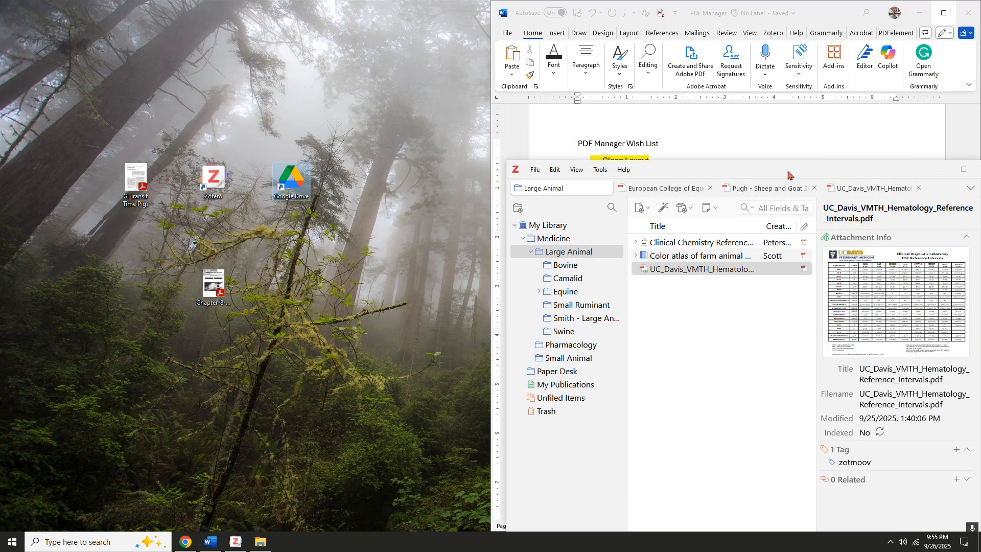
- Return to Zotero's Advanced settings, check My Drive in the base directory chooser and pick the "Zotero Google Drive" folder as the linked attachment base directory
{"action": "left_click_drag", "start_coordinate": [791, 172], "coordinate": [501, 4]}
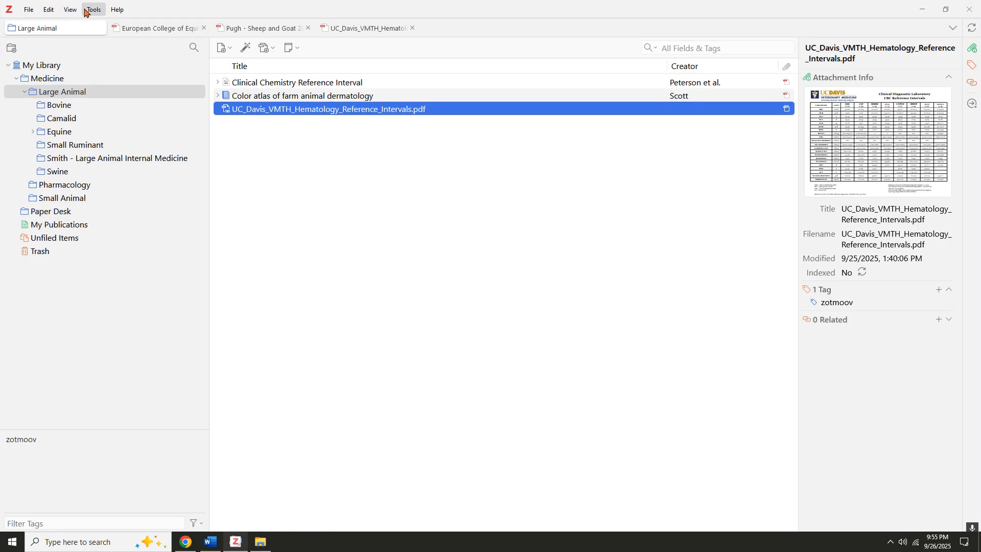
{"action": "left_click", "coordinate": [41, 10]}
{"action": "left_click", "coordinate": [81, 198]}
{"action": "left_click", "coordinate": [545, 384]}
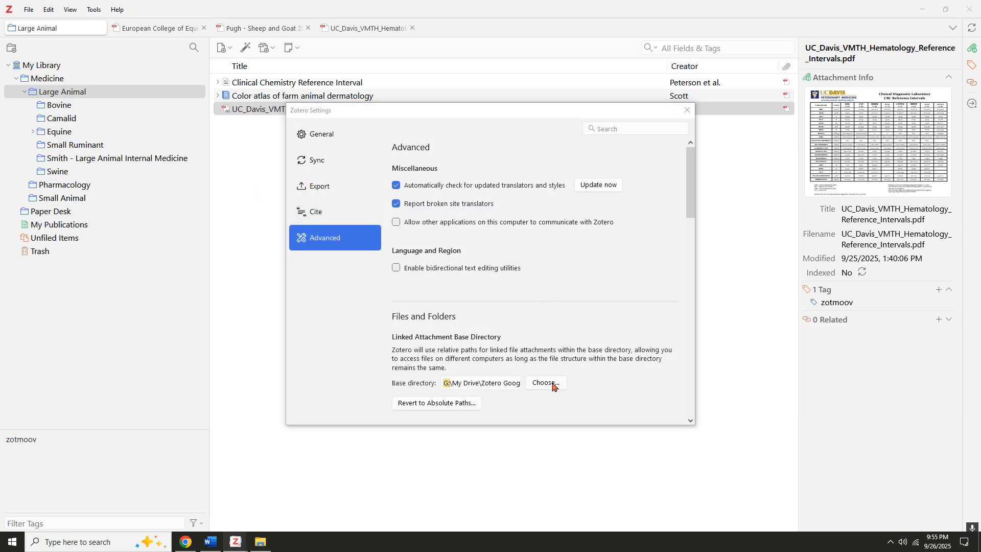
{"action": "left_click", "coordinate": [463, 144]}
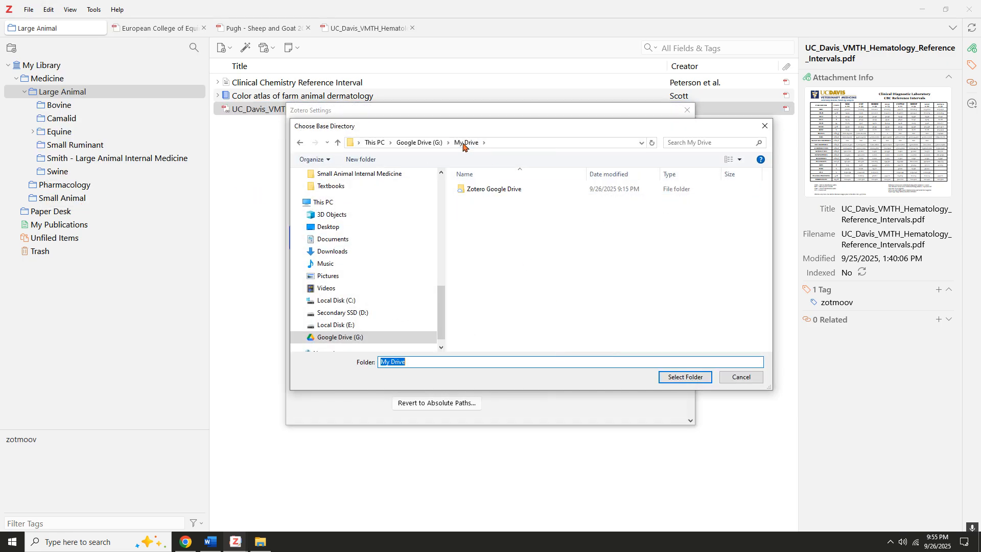
{"action": "right_click", "coordinate": [501, 206]}
{"action": "left_click", "coordinate": [480, 229]}
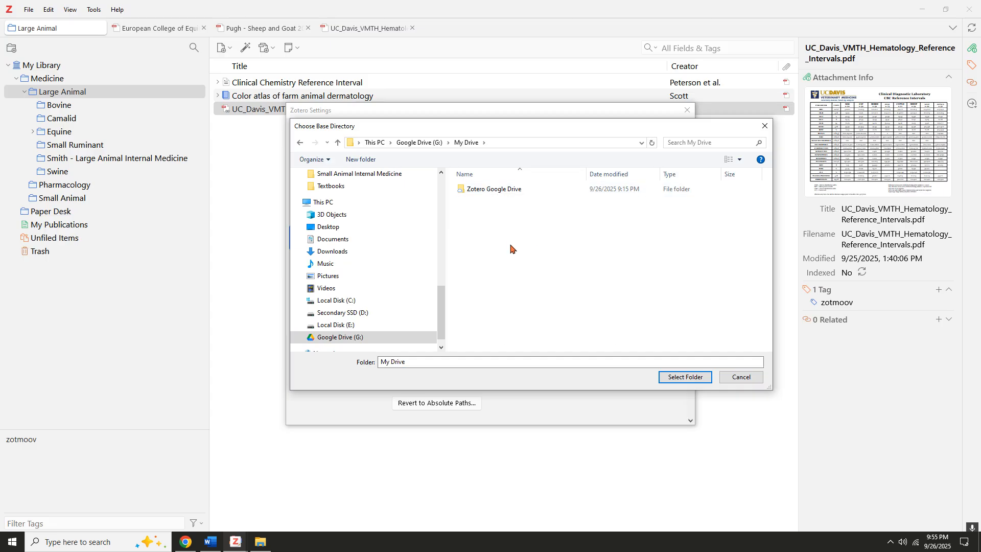
{"action": "left_click", "coordinate": [487, 193]}
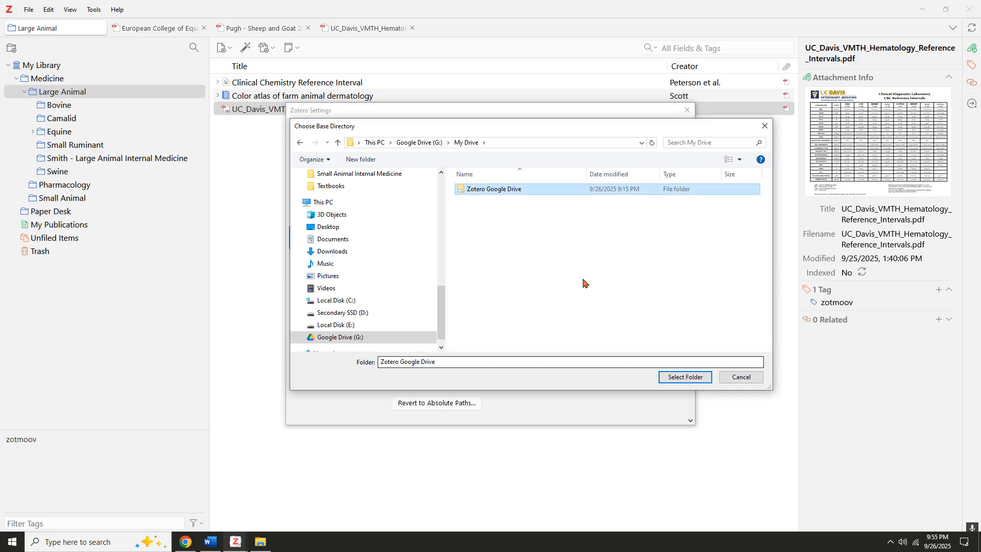
{"action": "left_click", "coordinate": [685, 377]}
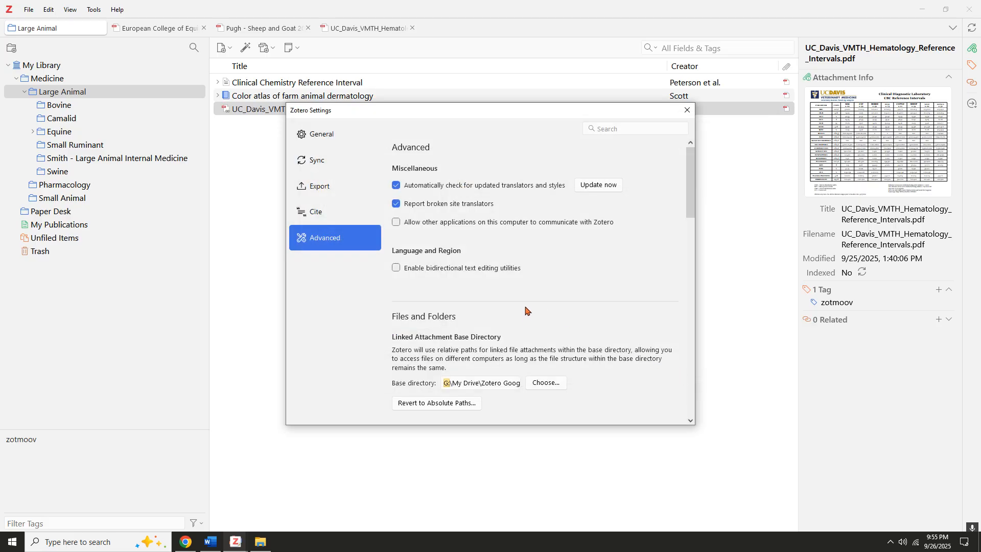
- Examine the base directory and data directory location under Files and Folders in the Advanced settings, and close the settings
{"action": "scroll", "coordinate": [527, 310], "scroll_direction": "down", "scroll_amount": 3}
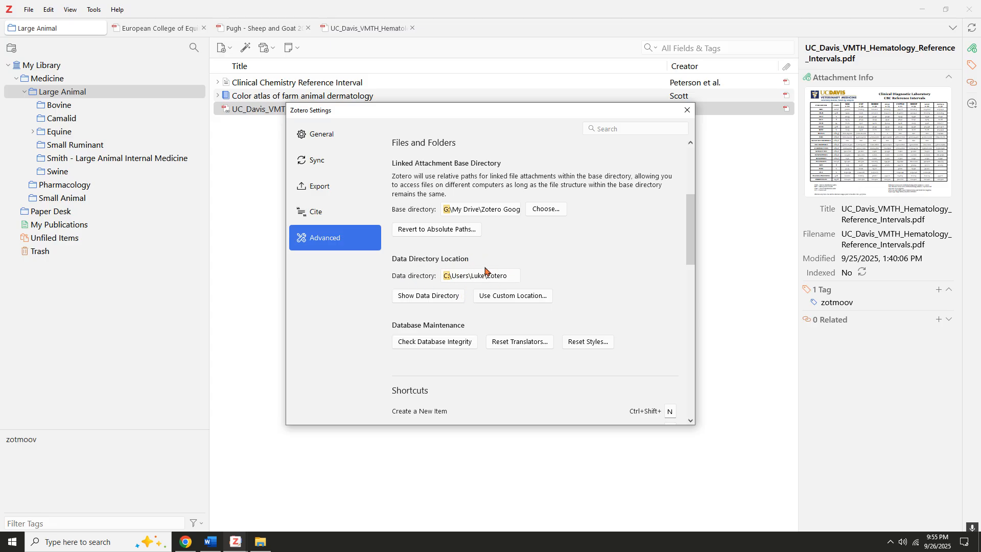
{"action": "scroll", "coordinate": [445, 248], "scroll_direction": "up", "scroll_amount": 3}
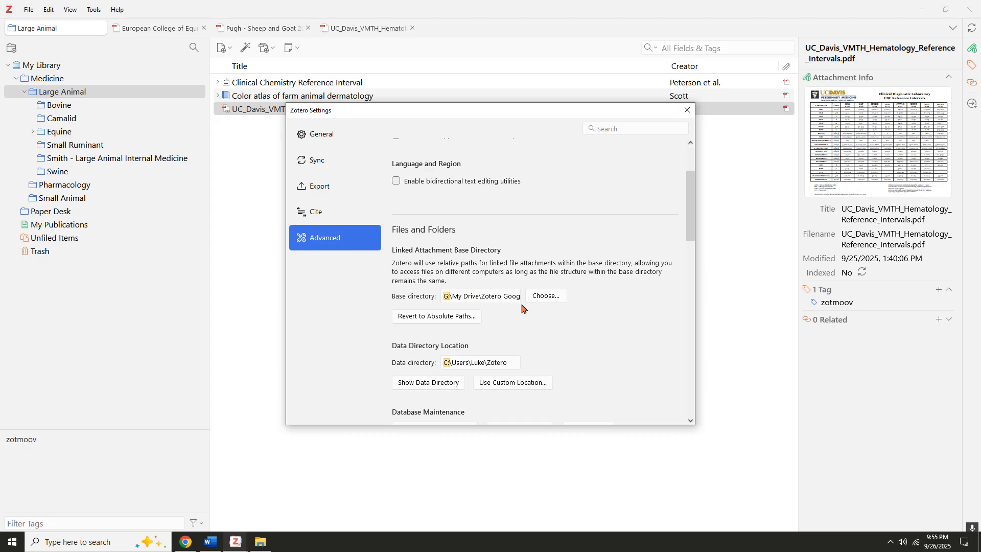
{"action": "scroll", "coordinate": [454, 288], "scroll_direction": "down", "scroll_amount": 5}
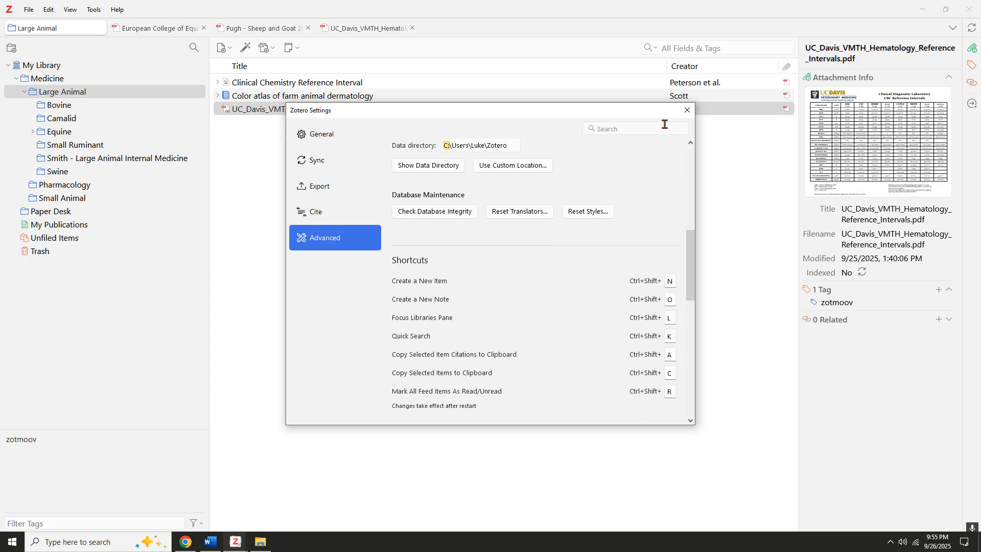
{"action": "scroll", "coordinate": [458, 193], "scroll_direction": "up", "scroll_amount": 3}
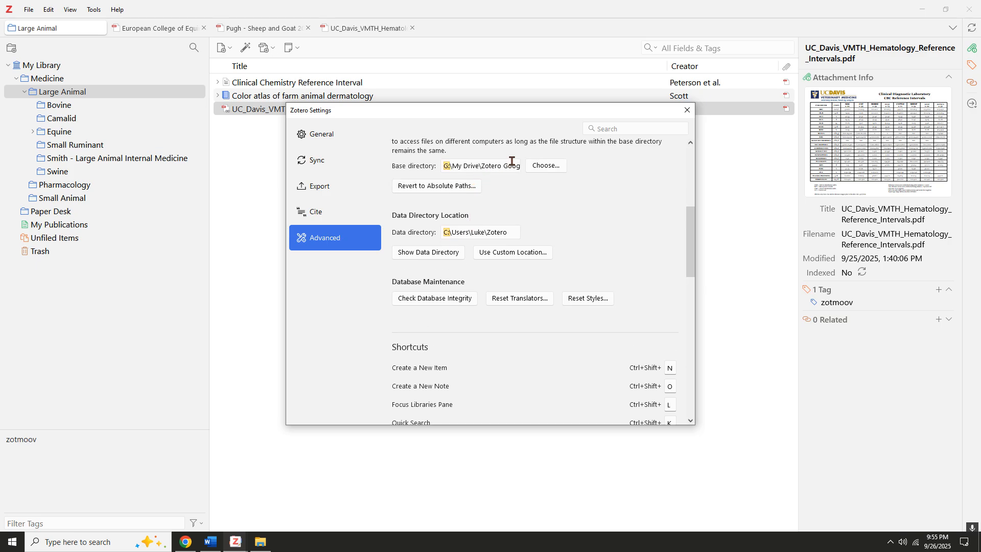
{"action": "scroll", "coordinate": [498, 160], "scroll_direction": "up", "scroll_amount": 3}
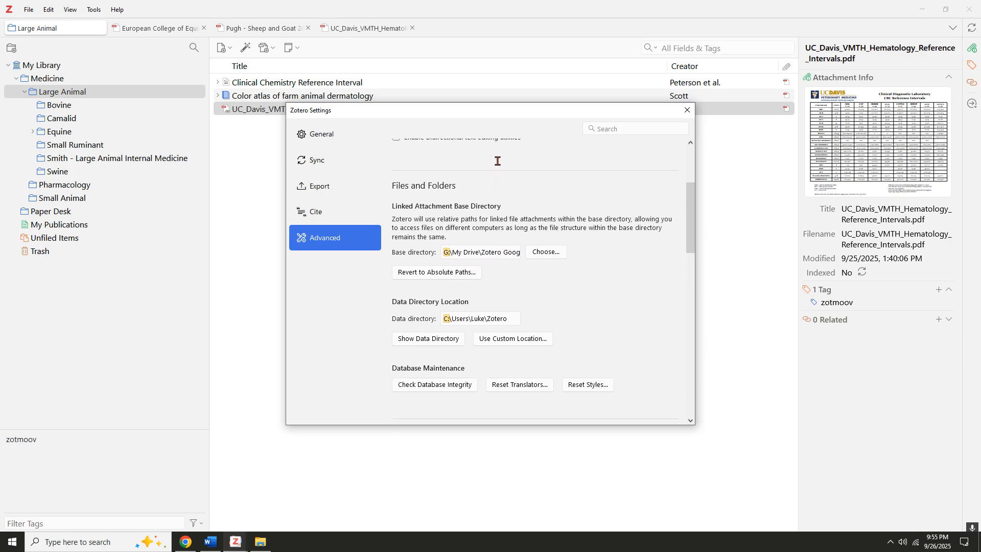
{"action": "left_click", "coordinate": [686, 111]}
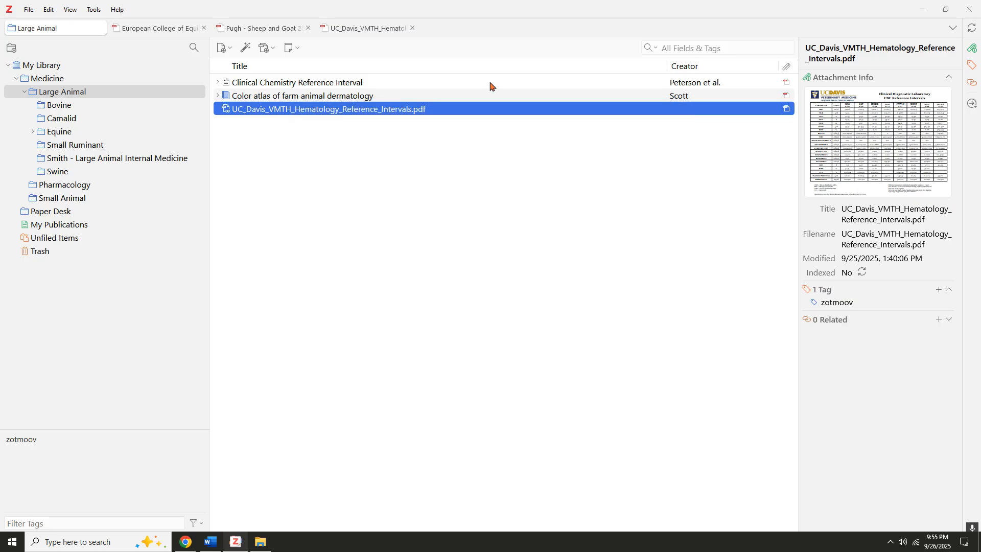
- Add the Chapter-8 Radiographic Anatomy PDF from the desktop to Zotero's Large Animal collection, and maximize the Zotero window again
{"action": "double_click", "coordinate": [528, 6]}
{"action": "left_click", "coordinate": [219, 295]}
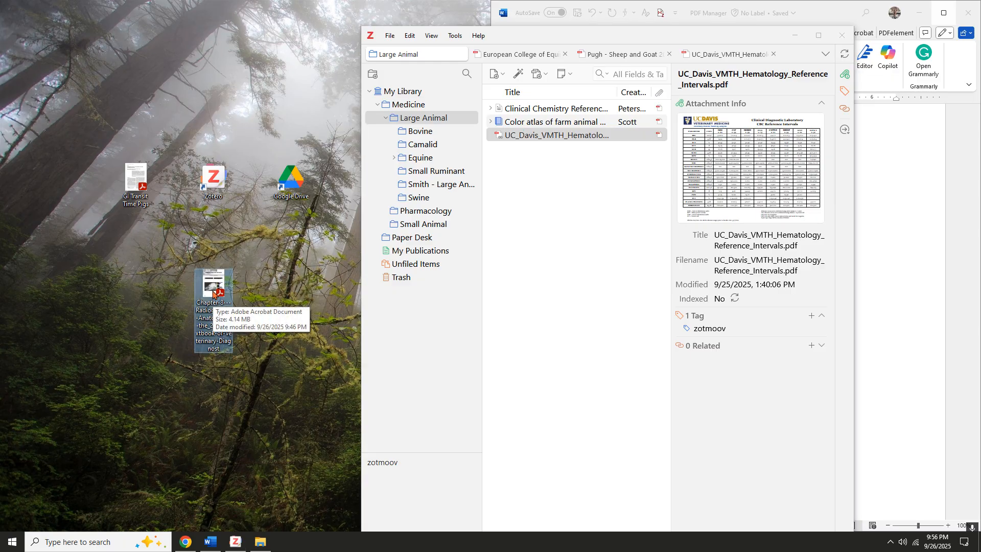
{"action": "left_click_drag", "start_coordinate": [212, 293], "coordinate": [555, 222]}
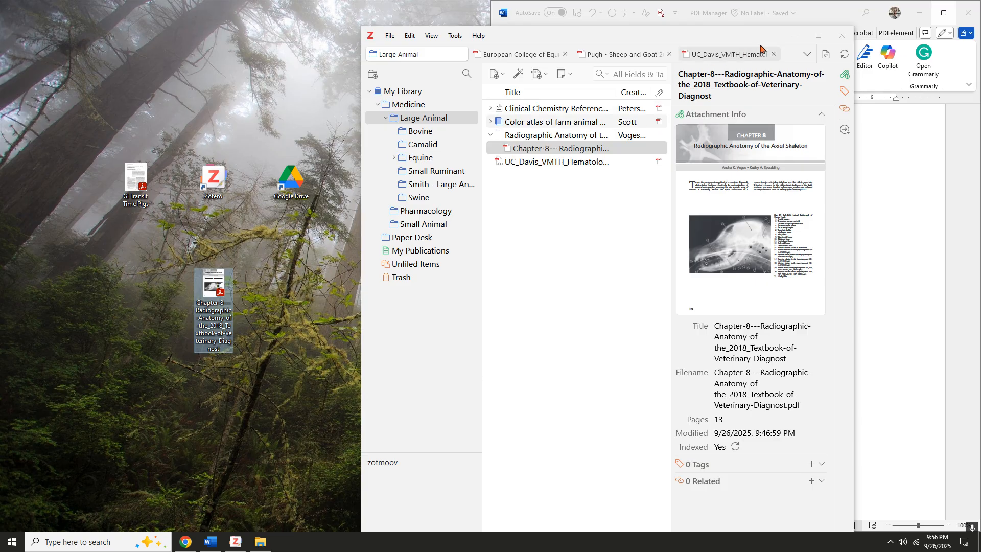
{"action": "left_click", "coordinate": [815, 37]}
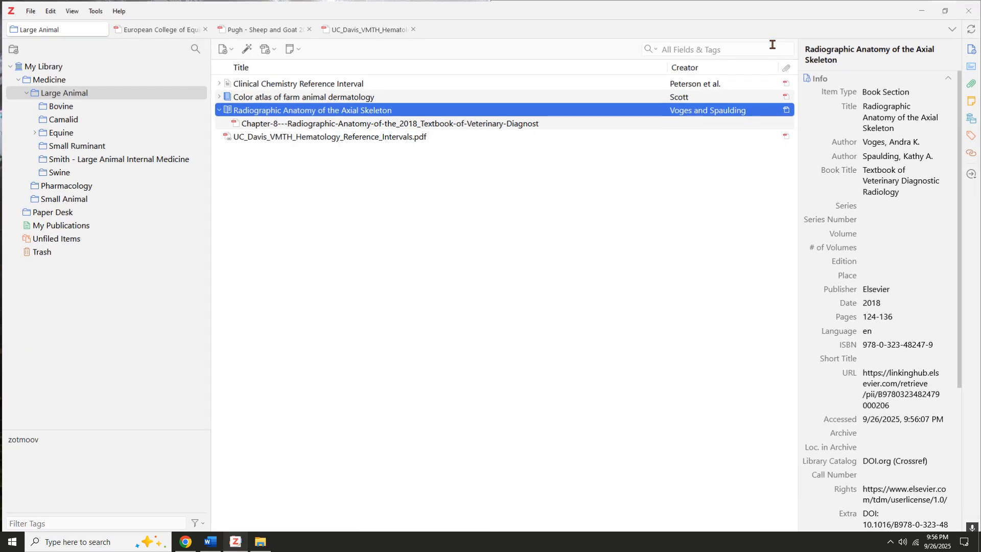
- Show the attached PDF of "Radiographic Anatomy of the Axial Skeleton" in File Explorer, check its storage path and close the window
{"action": "left_click", "coordinate": [217, 110]}
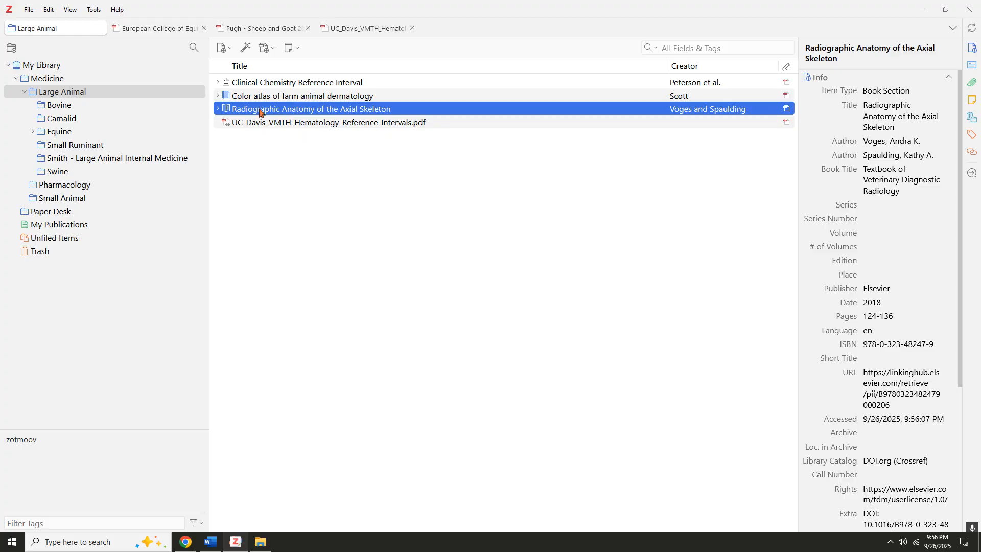
{"action": "left_click", "coordinate": [218, 110]}
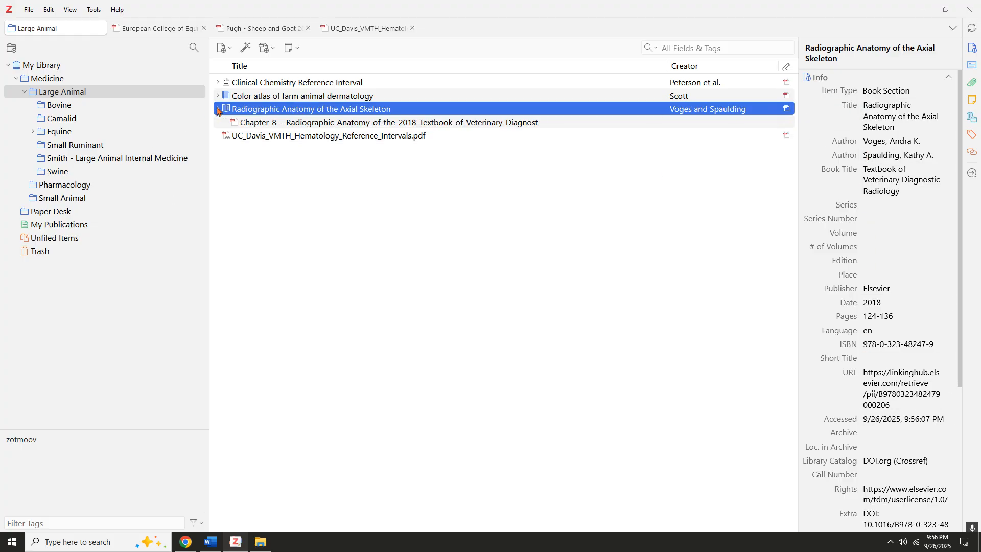
{"action": "right_click", "coordinate": [254, 112]}
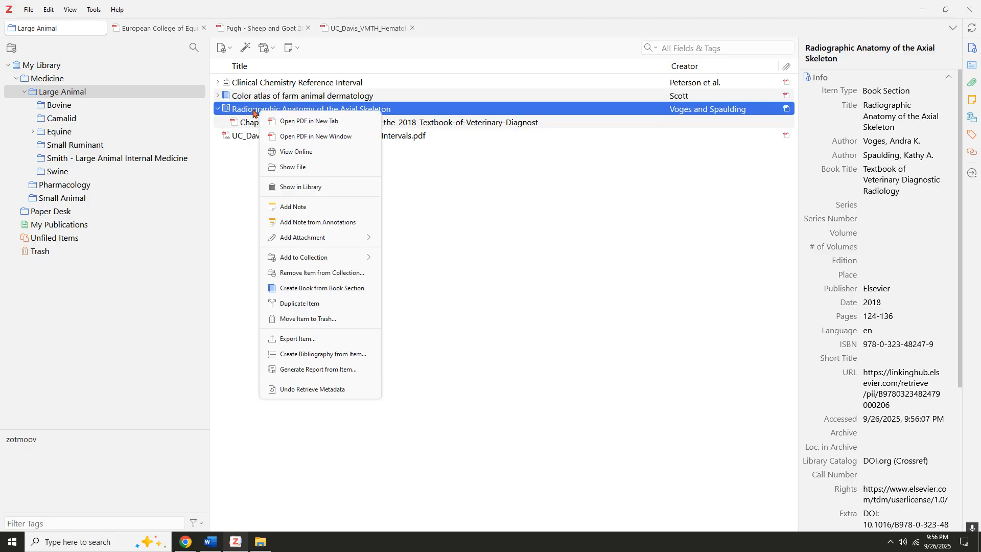
{"action": "left_click", "coordinate": [307, 168]}
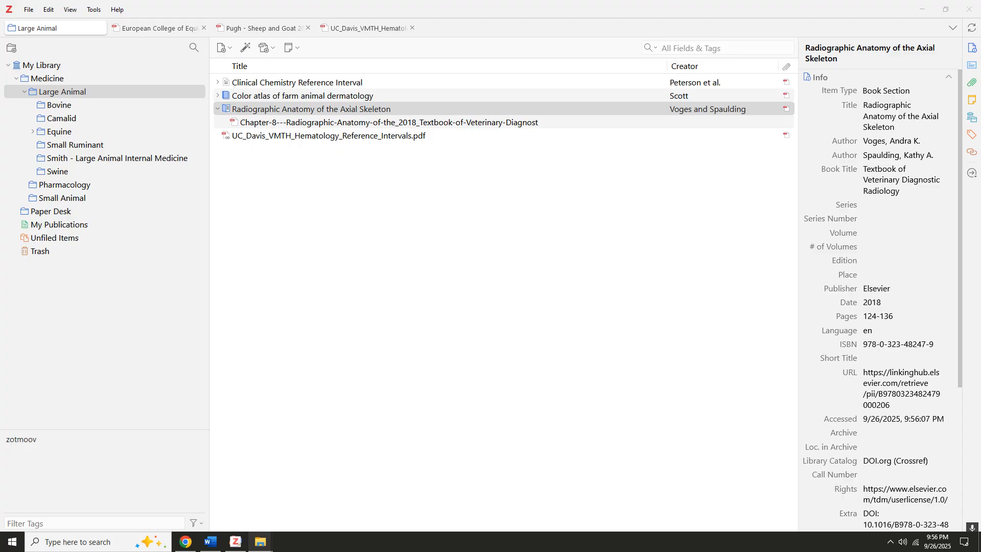
{"action": "left_click_drag", "start_coordinate": [592, 207], "coordinate": [871, 202]}
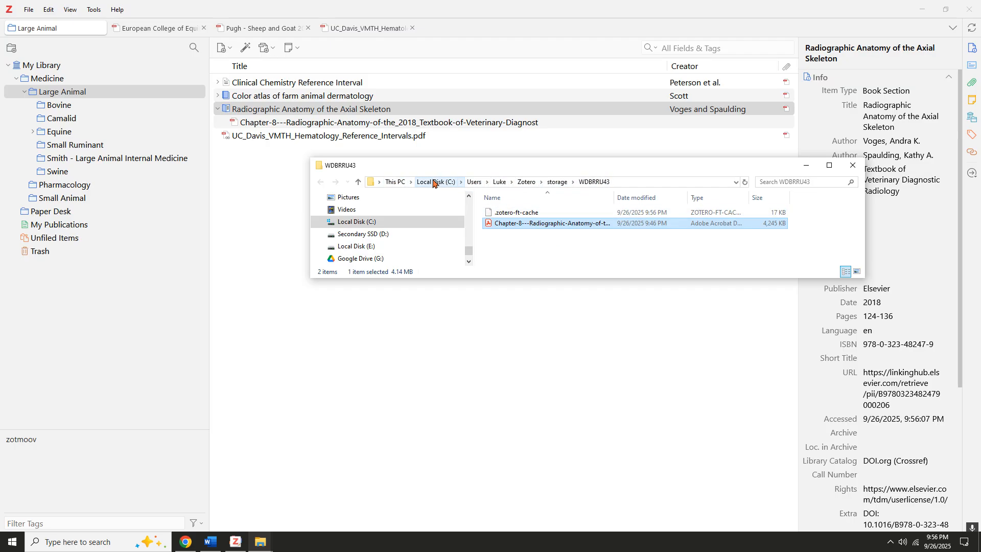
{"action": "left_click", "coordinate": [853, 166]}
- Open Zotero's Plugins Manager, switch to the browser and open the ZotMoov plugin's GitHub page
{"action": "left_click", "coordinate": [96, 10]}
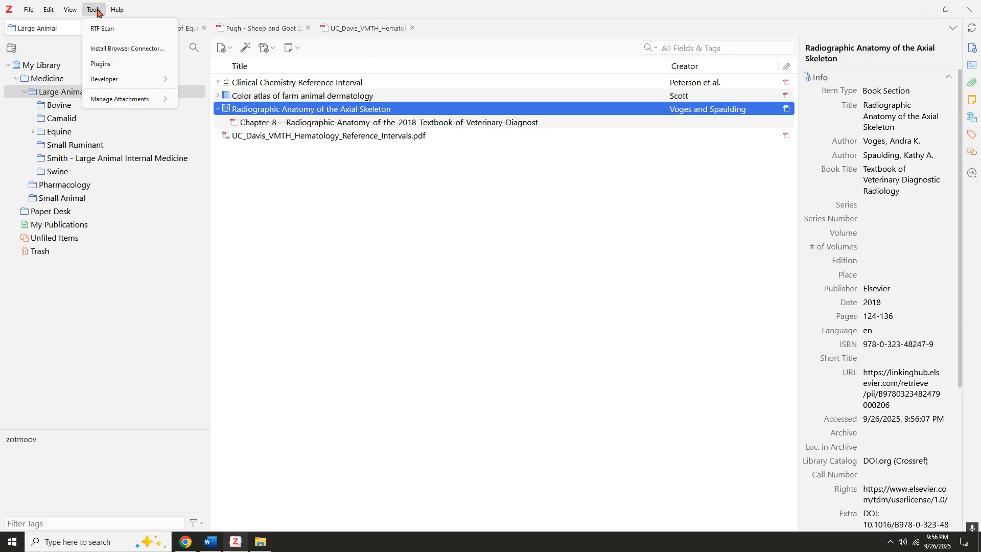
{"action": "left_click", "coordinate": [122, 68]}
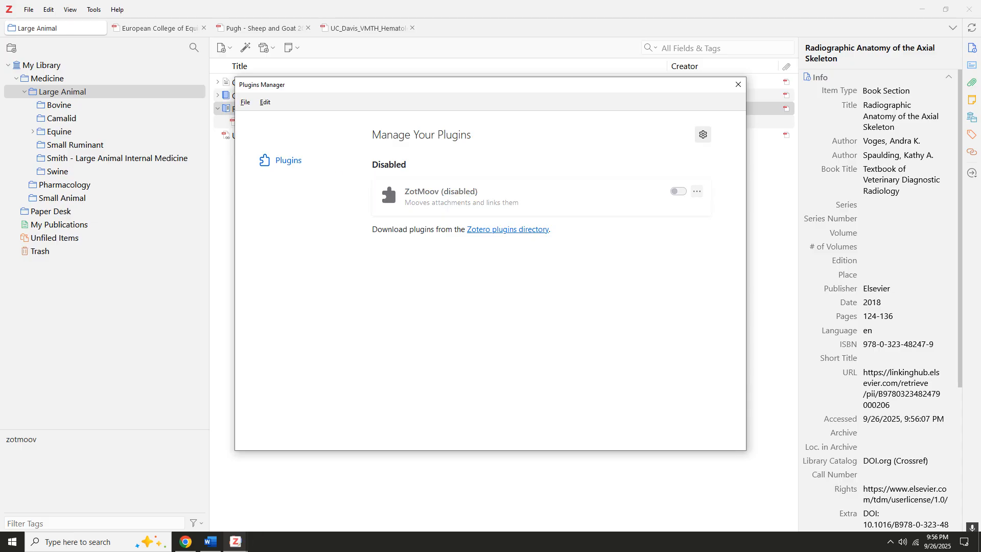
{"action": "left_click_drag", "start_coordinate": [0, 31], "coordinate": [0, 182]}
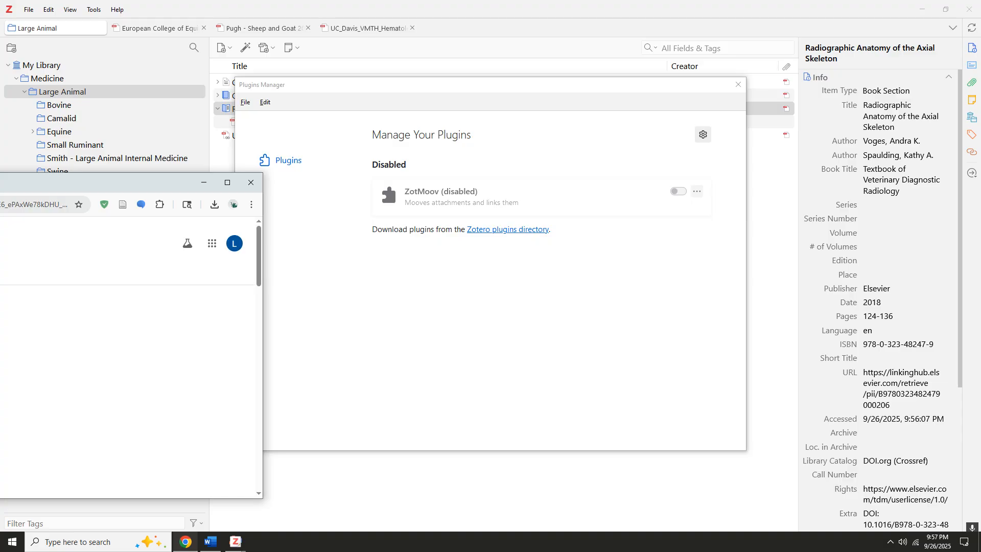
{"action": "left_click", "coordinate": [227, 182]}
{"action": "left_click", "coordinate": [268, 157]}
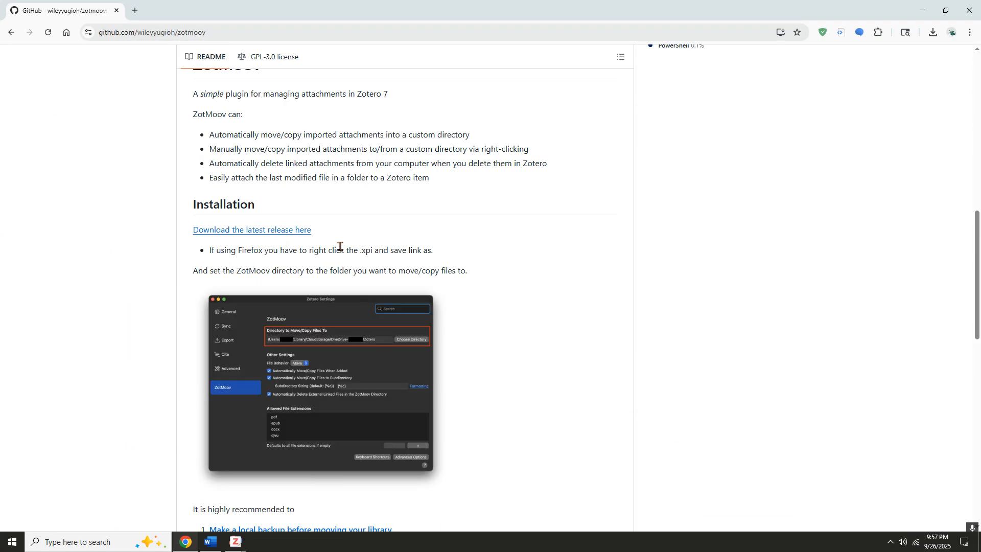
- Look through the ZotMoov README from installation to FAQ and open the download page of the latest release
{"action": "scroll", "coordinate": [339, 250], "scroll_direction": "down", "scroll_amount": 7}
{"action": "scroll", "coordinate": [245, 228], "scroll_direction": "down", "scroll_amount": 5}
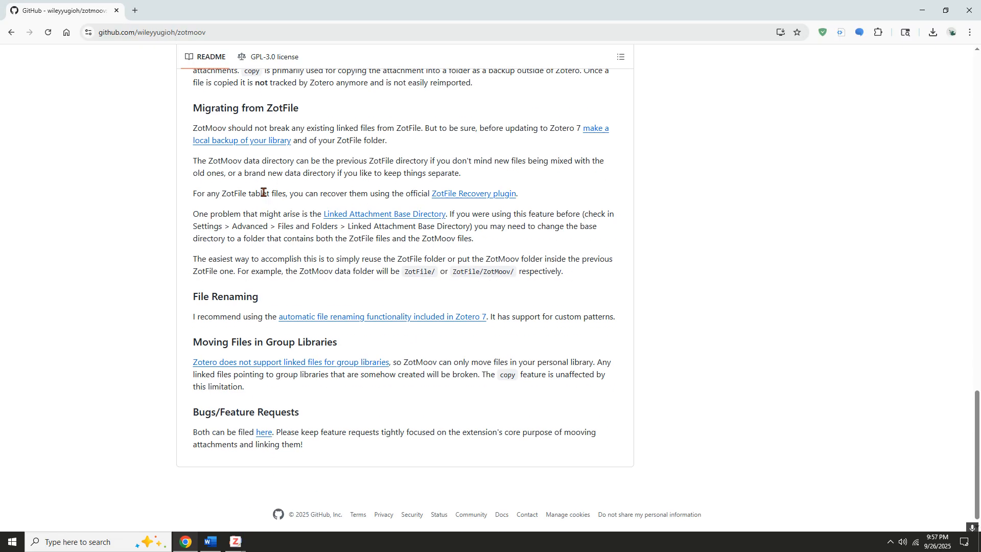
{"action": "scroll", "coordinate": [263, 199], "scroll_direction": "up", "scroll_amount": 3}
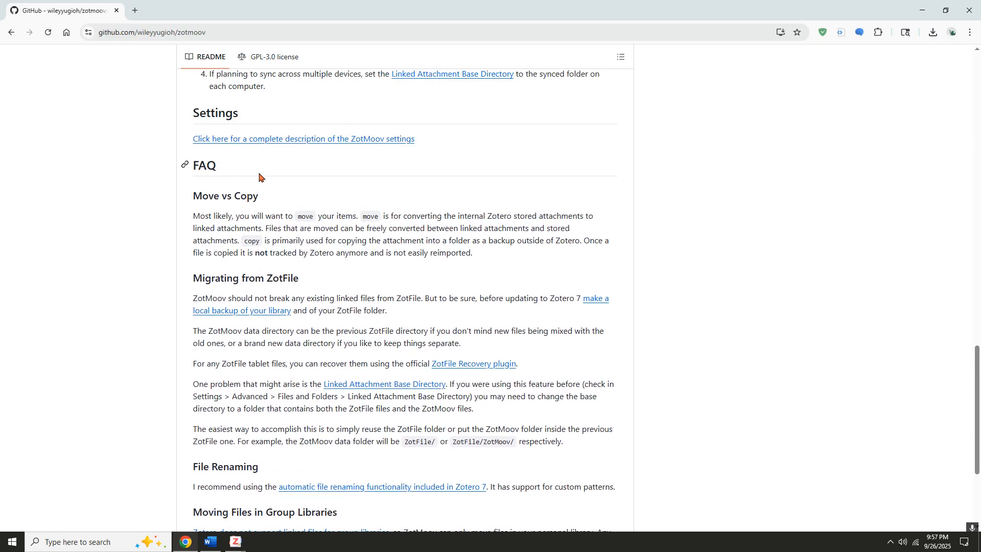
{"action": "scroll", "coordinate": [258, 172], "scroll_direction": "down", "scroll_amount": 3}
{"action": "scroll", "coordinate": [265, 309], "scroll_direction": "up", "scroll_amount": 5}
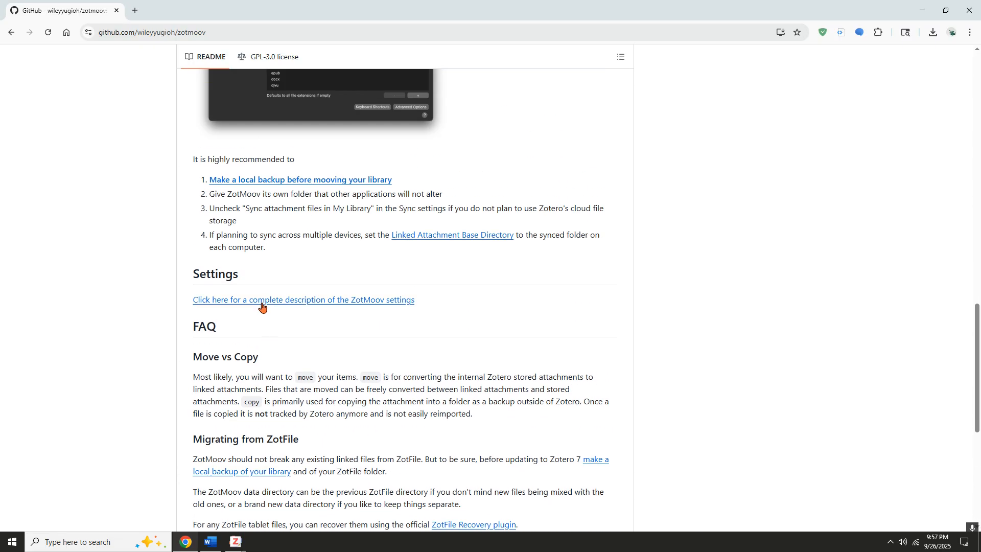
{"action": "scroll", "coordinate": [300, 211], "scroll_direction": "up", "scroll_amount": 6}
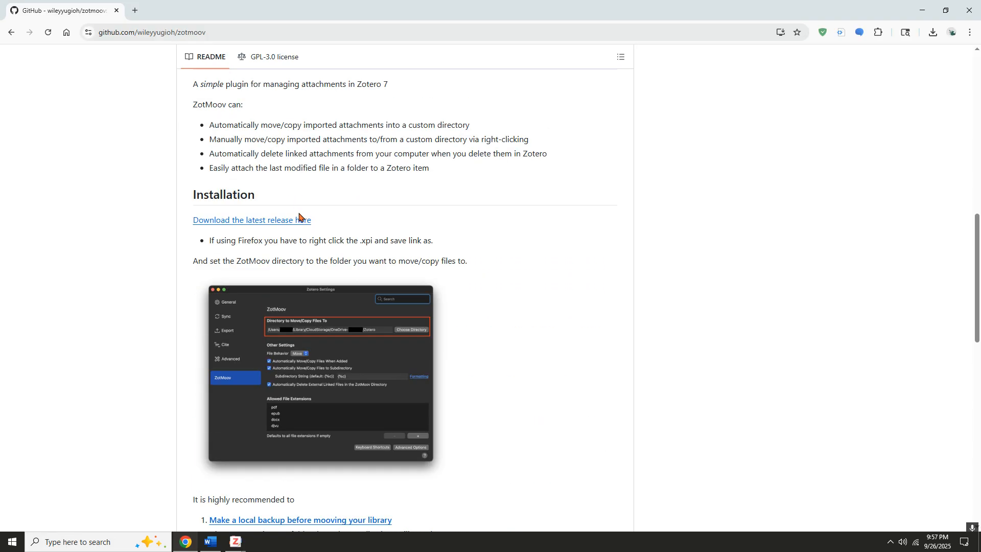
{"action": "left_click", "coordinate": [283, 221]}
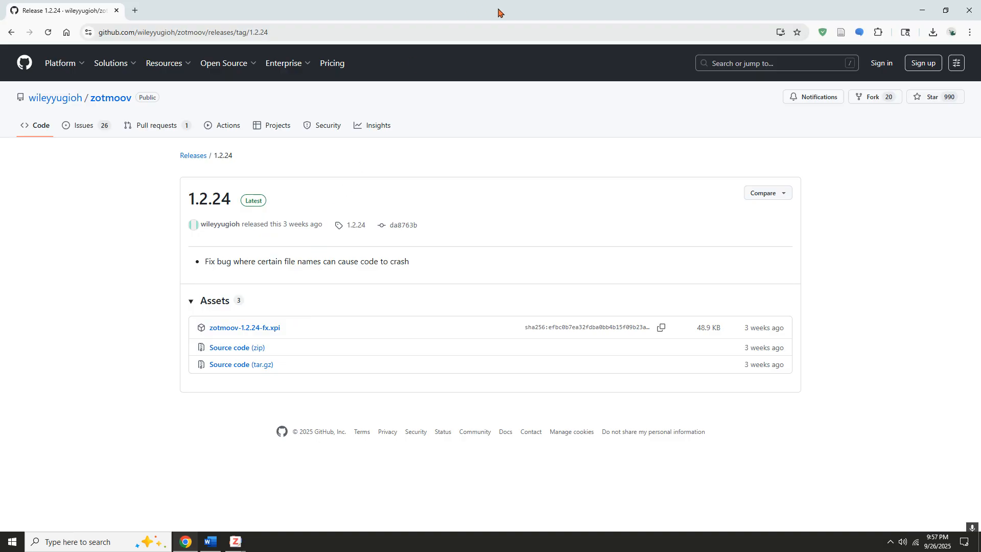
- Close the browser and view the option for installing a plugin from a file in Zotero's Plugins Manager
{"action": "left_click_drag", "start_coordinate": [510, 13], "coordinate": [313, 47]}
{"action": "left_click", "coordinate": [787, 38]}
{"action": "left_click", "coordinate": [705, 135]}
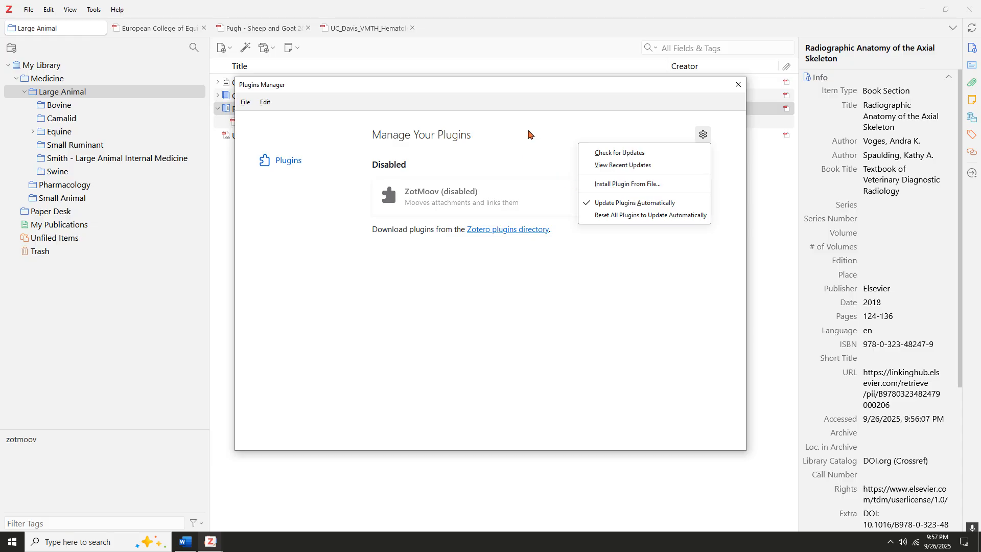
{"action": "left_click", "coordinate": [525, 162]}
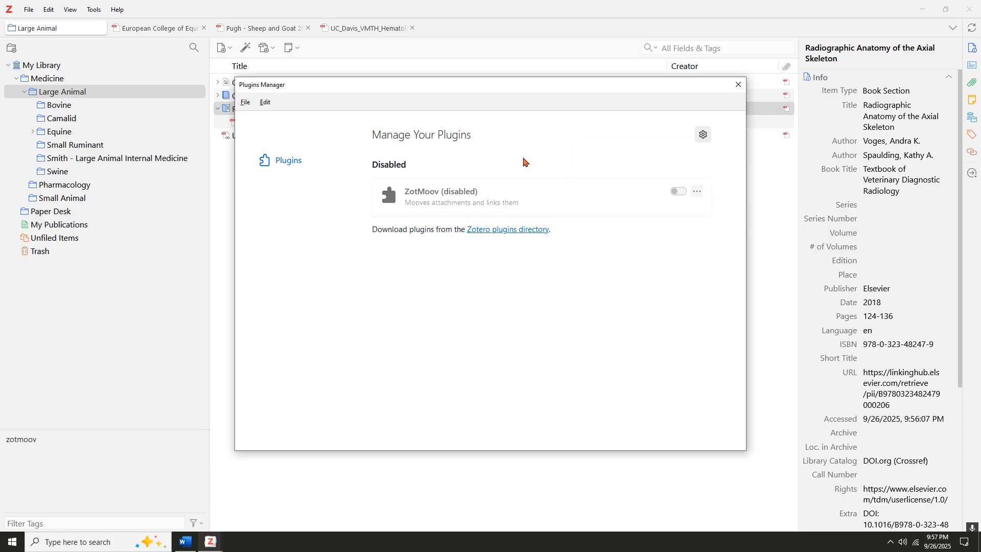
- Enable the ZotMoov plugin and close the Plugins Manager
{"action": "left_click", "coordinate": [679, 193]}
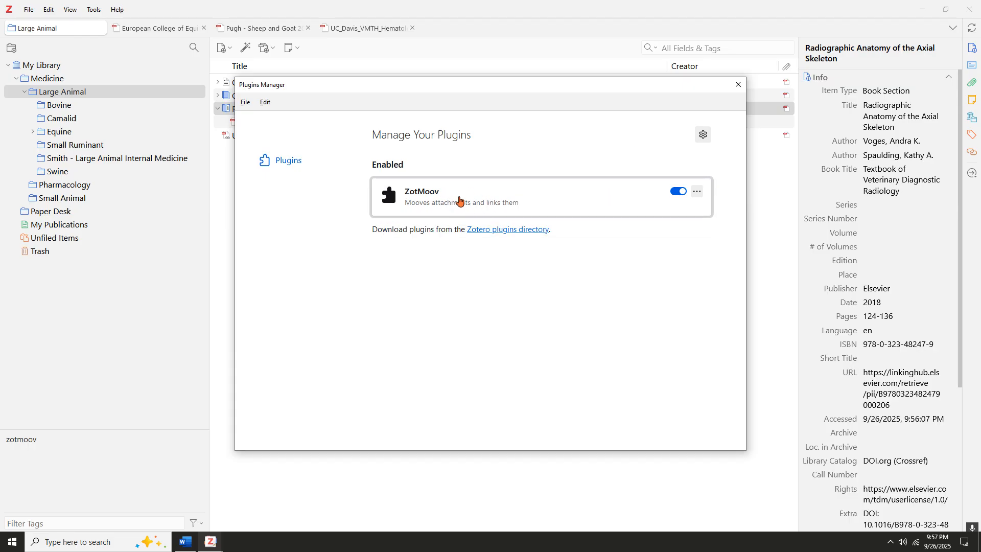
{"action": "left_click", "coordinate": [739, 85]}
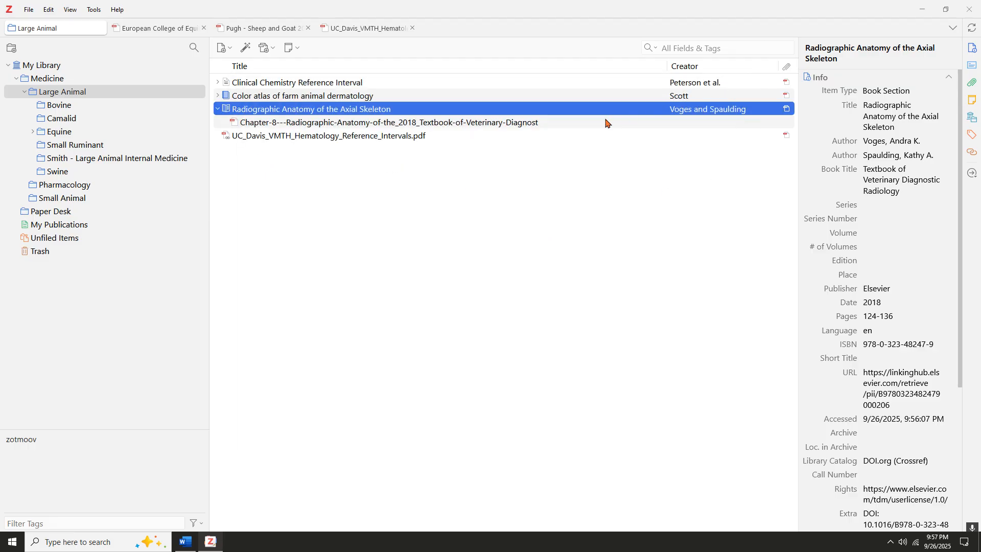
- Try to add the GI Transit Time Pigs PDF from the desktop to the Large Animal collection in Zotero
{"action": "left_click_drag", "start_coordinate": [574, 7], "coordinate": [0, 182]}
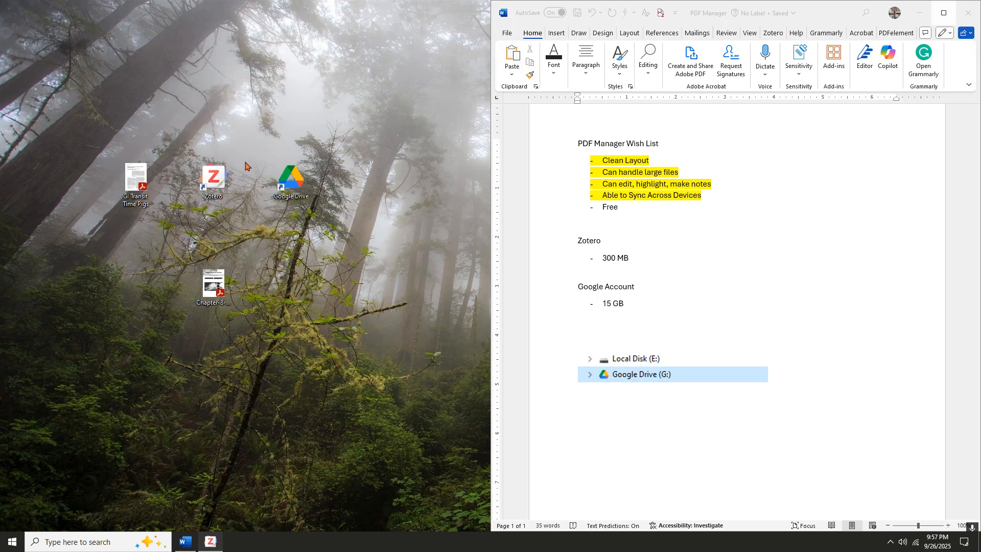
{"action": "left_click", "coordinate": [134, 187]}
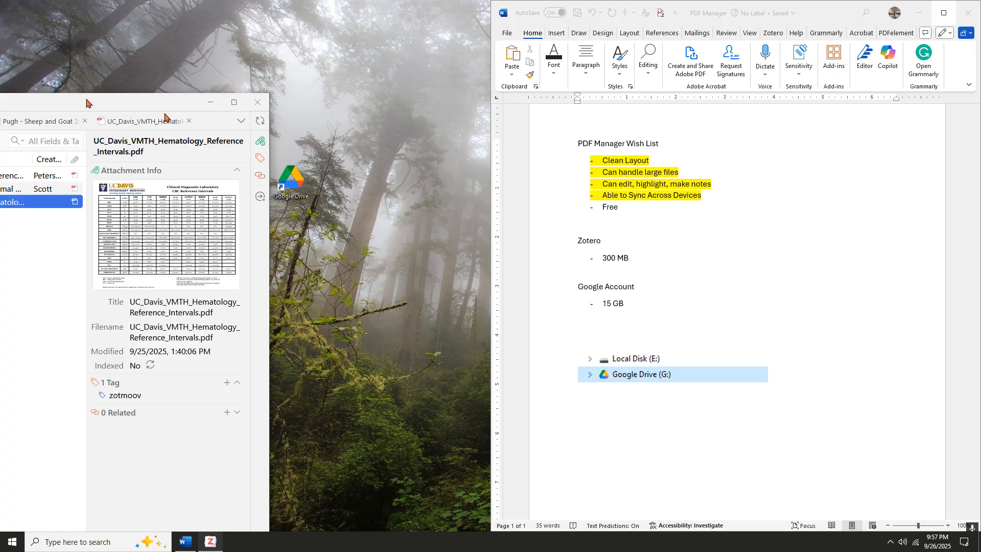
{"action": "left_click_drag", "start_coordinate": [164, 114], "coordinate": [632, 1]}
{"action": "double_click", "coordinate": [460, 7]}
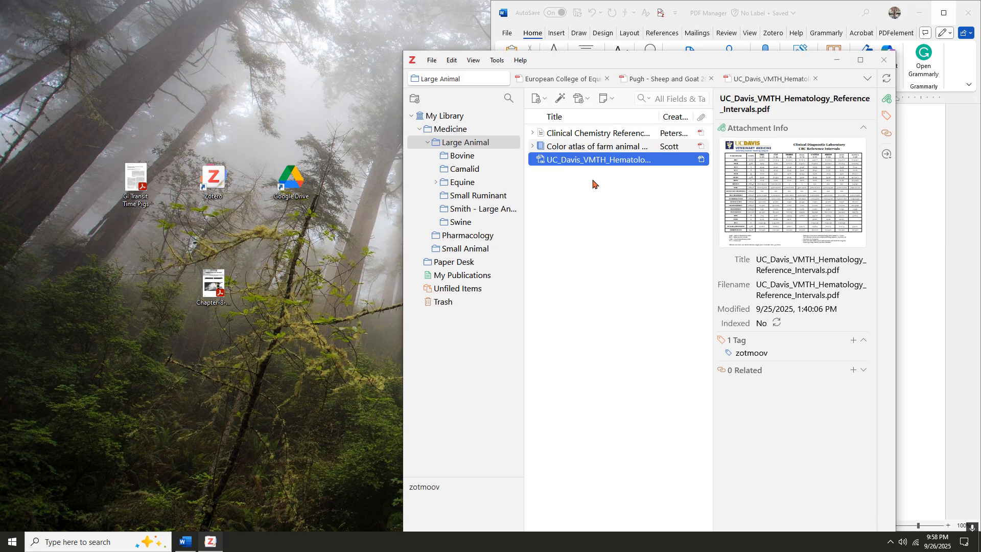
{"action": "left_click_drag", "start_coordinate": [136, 189], "coordinate": [475, 166]}
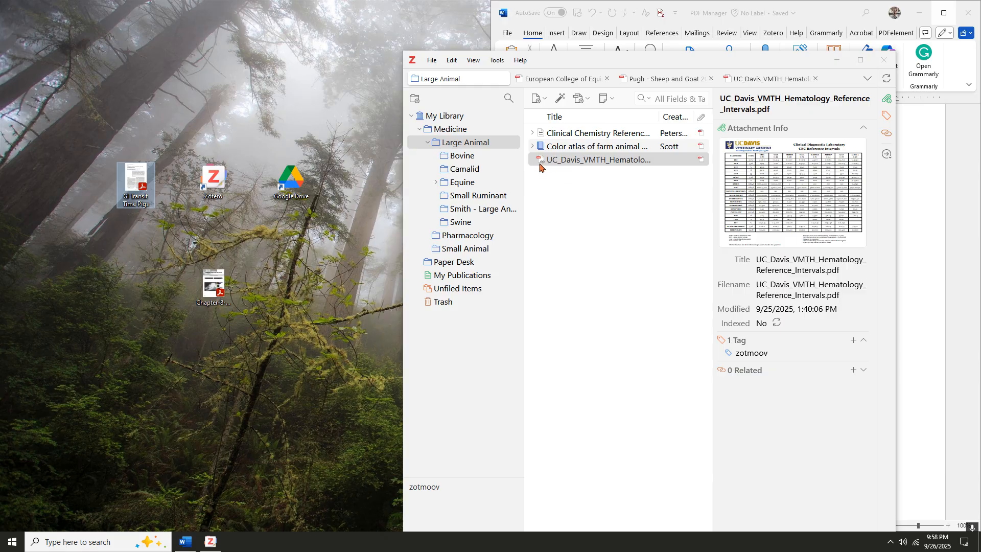
- Expand Clinical Chemistry Reference Interval and Color atlas of farm animal dermatology in the full-size library to show their attached PDFs
{"action": "left_click", "coordinate": [533, 147]}
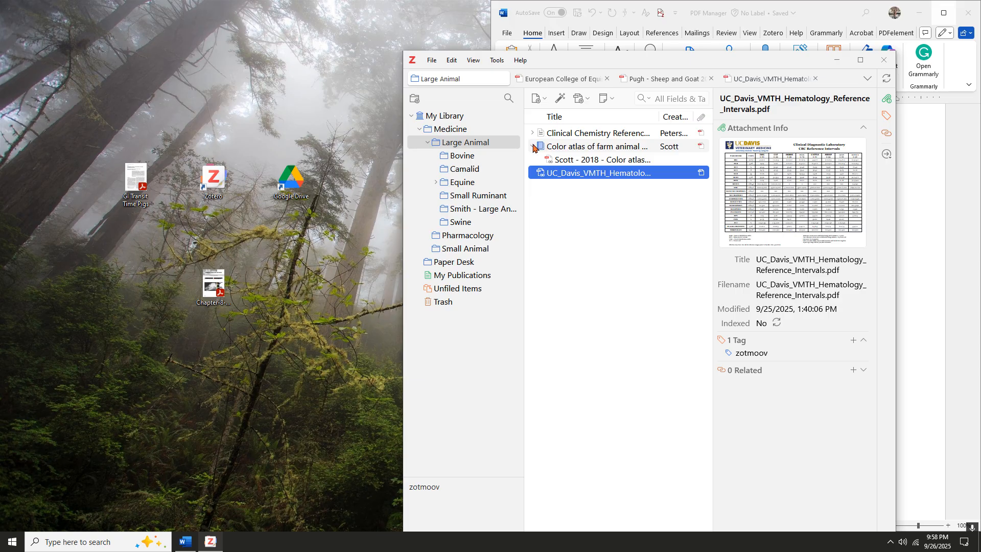
{"action": "left_click", "coordinate": [533, 146]}
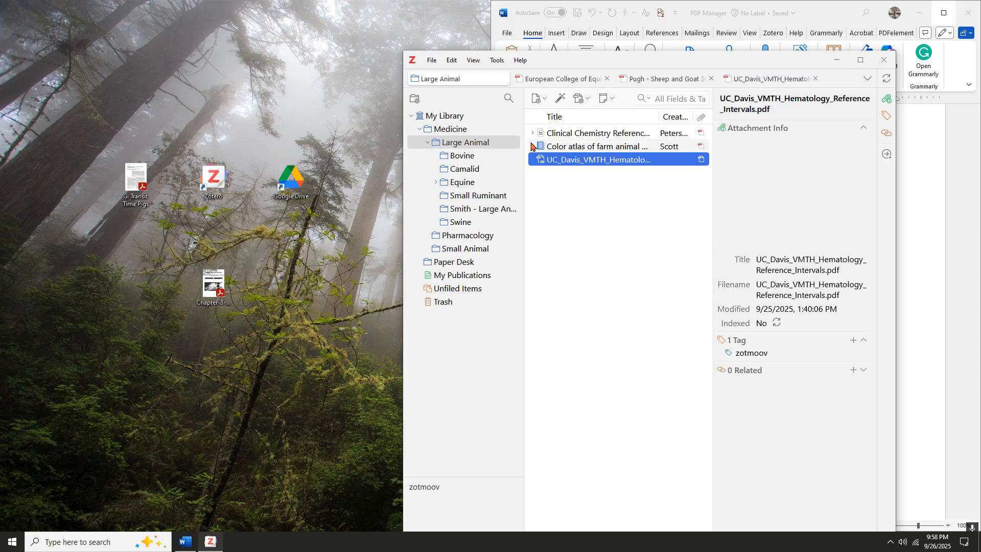
{"action": "left_click", "coordinate": [860, 60]}
{"action": "left_click", "coordinate": [219, 82]}
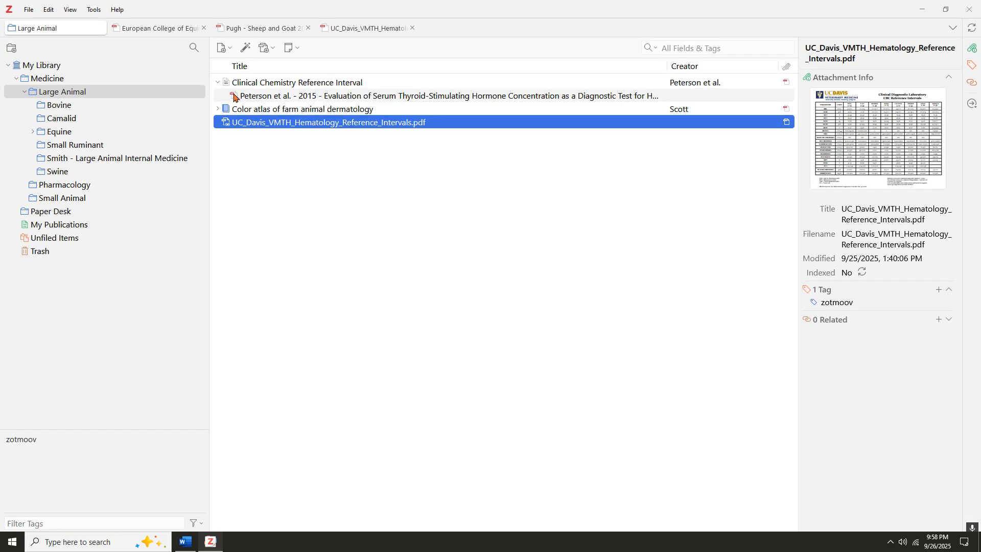
{"action": "left_click", "coordinate": [218, 109]}
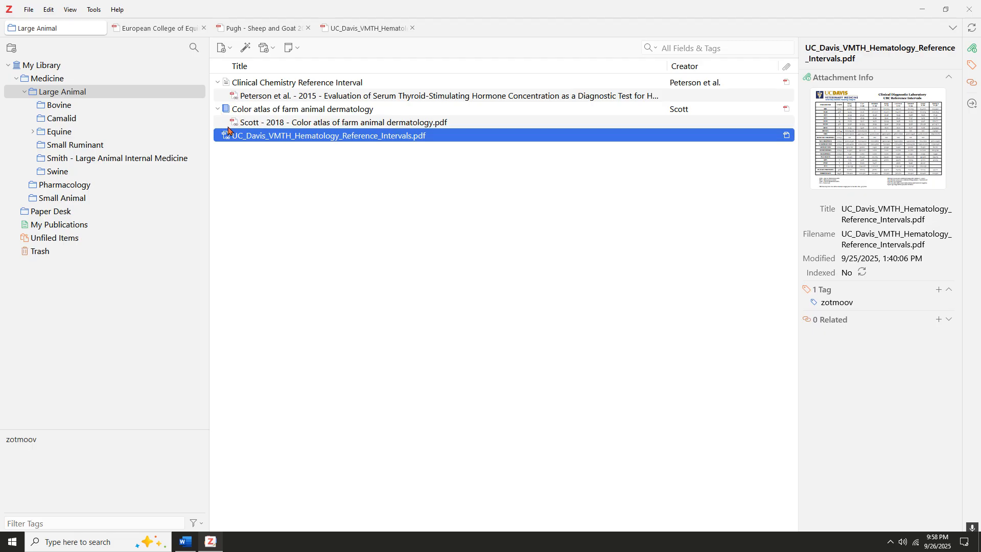
- Add the GI Transit Time Pigs PDF from the desktop to the Large Animal collection and finish the sync conflict, keeping the remote item
{"action": "double_click", "coordinate": [469, 6]}
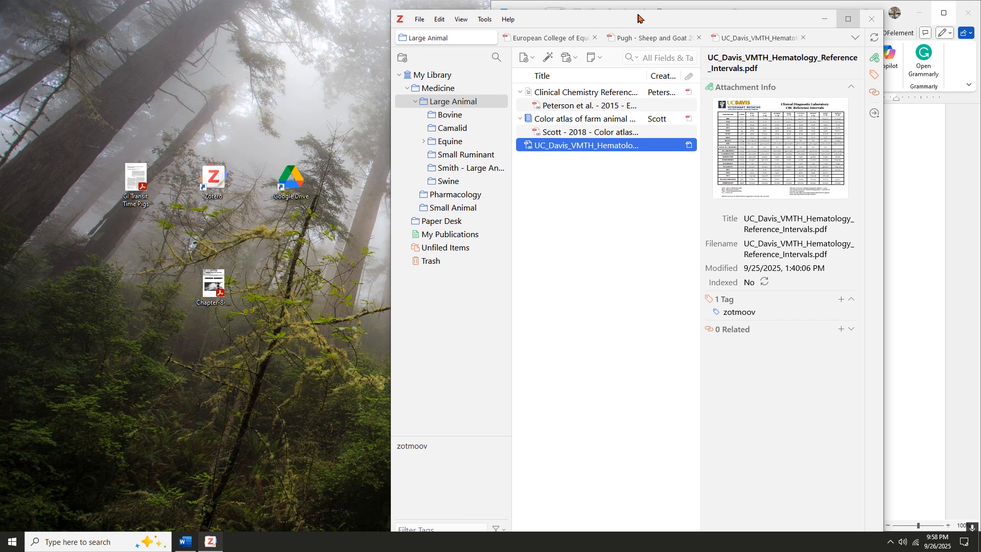
{"action": "left_click_drag", "start_coordinate": [137, 195], "coordinate": [598, 235]}
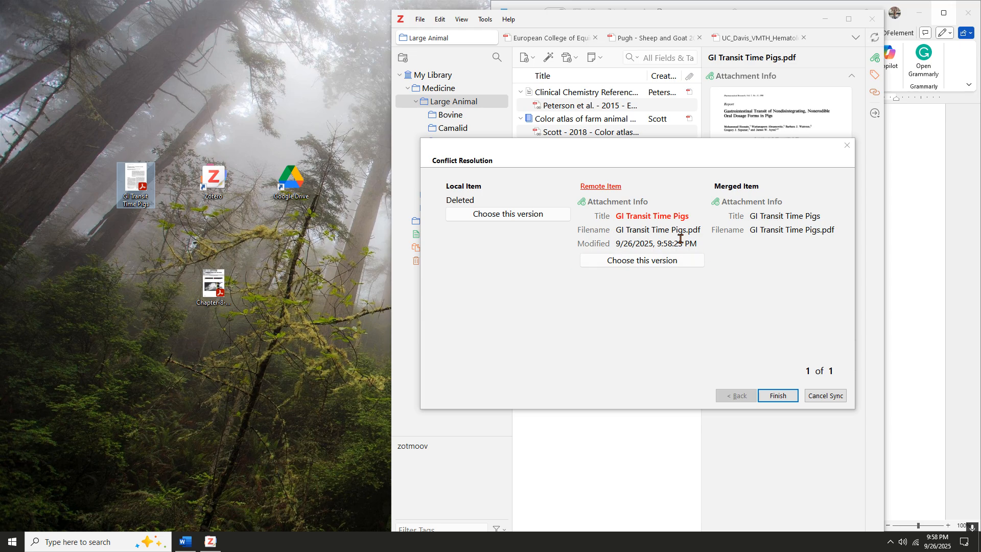
{"action": "left_click", "coordinate": [778, 396]}
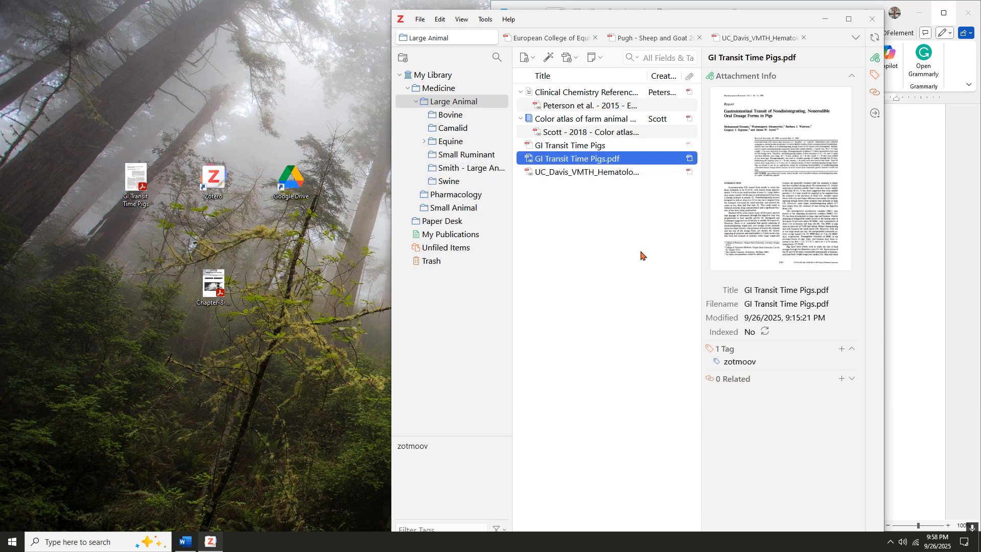
- Show GI Transit Time Pigs.pdf in File Explorer, check its Google Drive folder path and close the window
{"action": "left_click", "coordinate": [572, 148]}
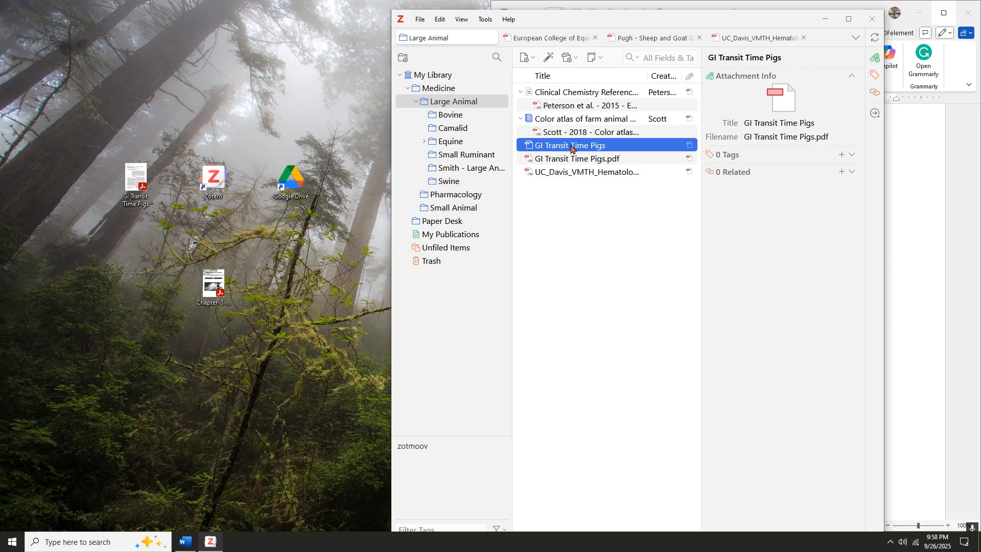
{"action": "left_click", "coordinate": [574, 159]}
{"action": "right_click", "coordinate": [574, 159]}
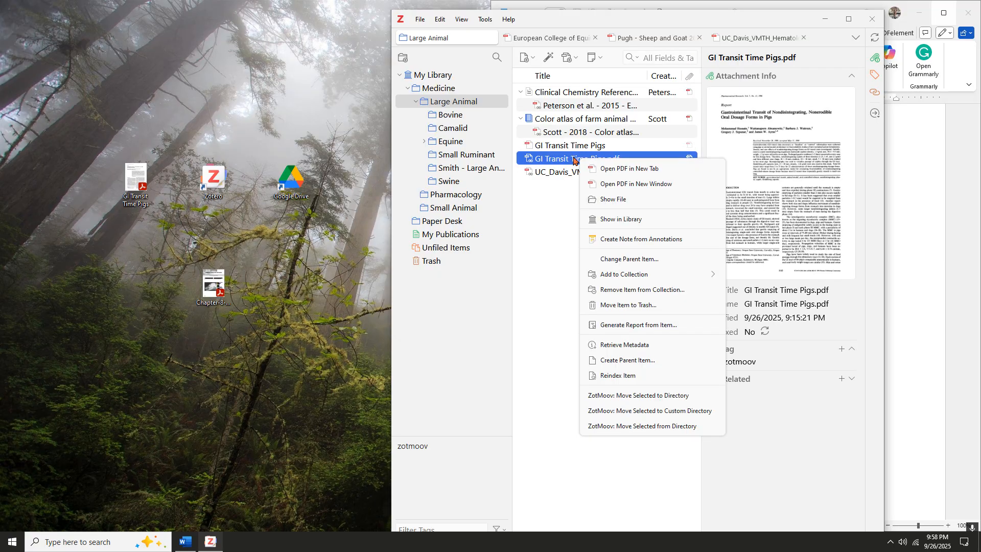
{"action": "left_click", "coordinate": [627, 200]}
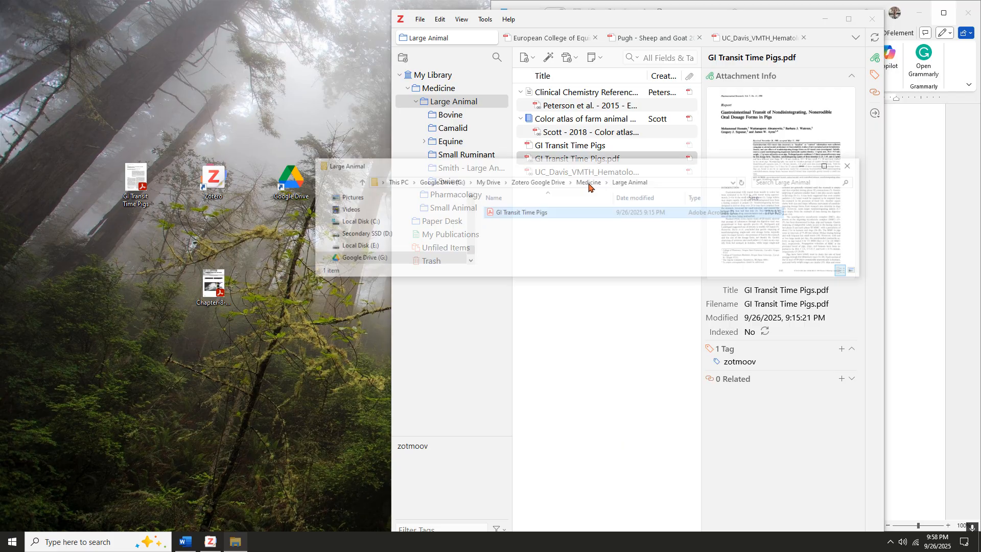
{"action": "scroll", "coordinate": [445, 246], "scroll_direction": "down", "scroll_amount": 1}
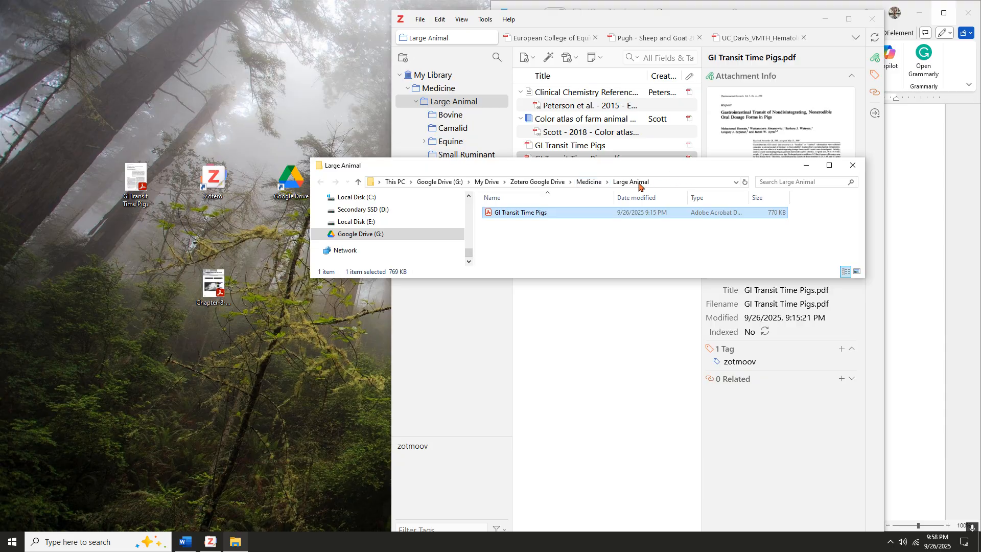
{"action": "left_click", "coordinate": [852, 165]}
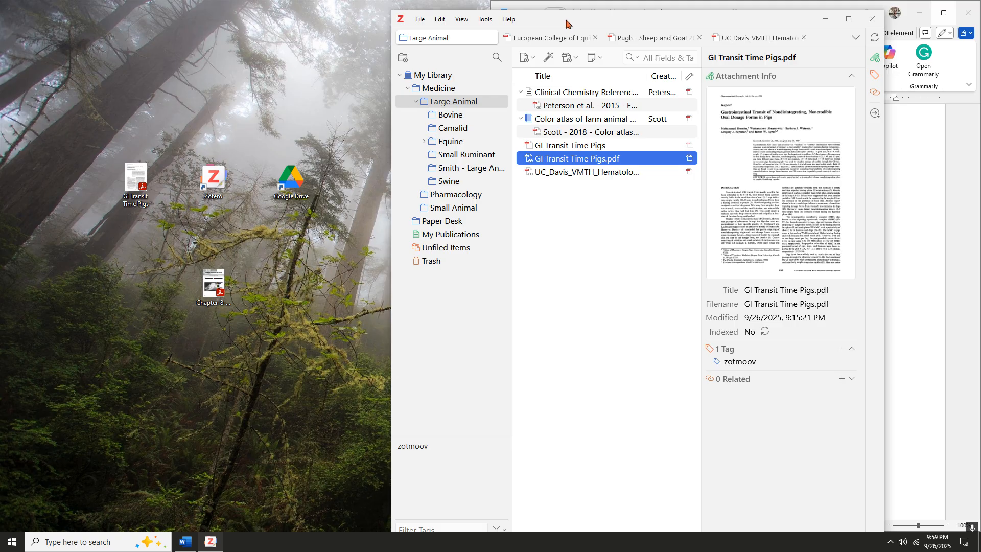
- Review the ZotMoov settings, from the target directory to the allowed file extensions, and close the settings window
{"action": "left_click_drag", "start_coordinate": [566, 24], "coordinate": [590, 2]}
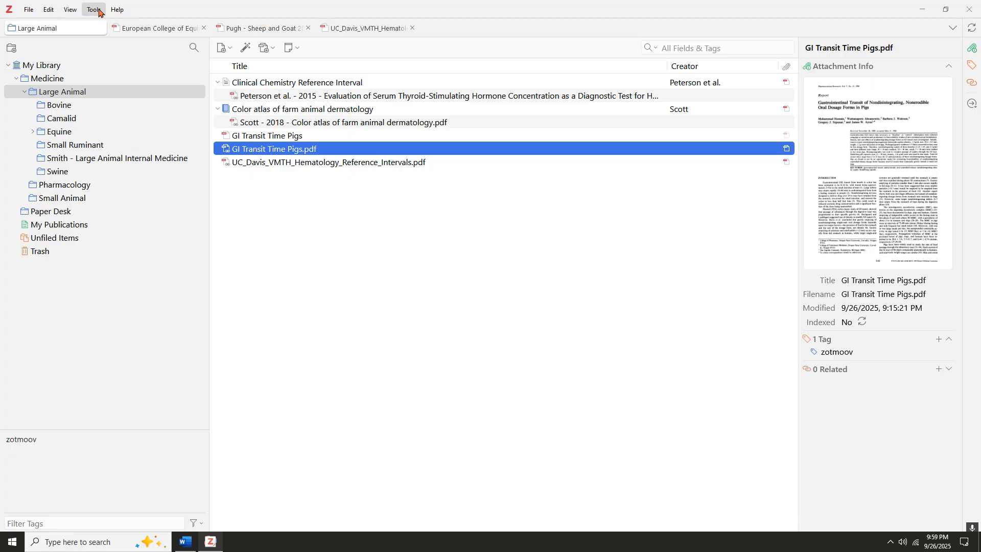
{"action": "left_click", "coordinate": [44, 12]}
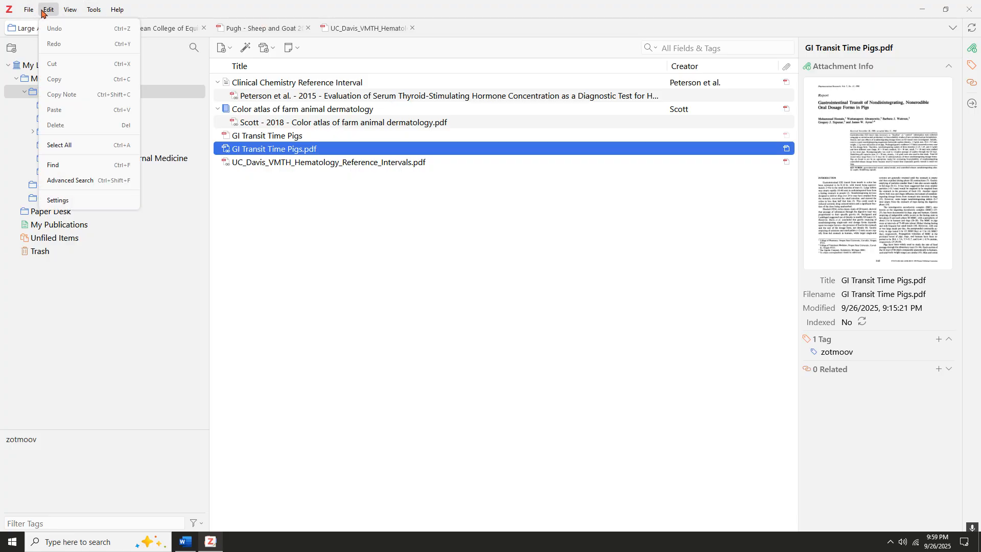
{"action": "left_click", "coordinate": [67, 199]}
{"action": "left_click", "coordinate": [327, 279]}
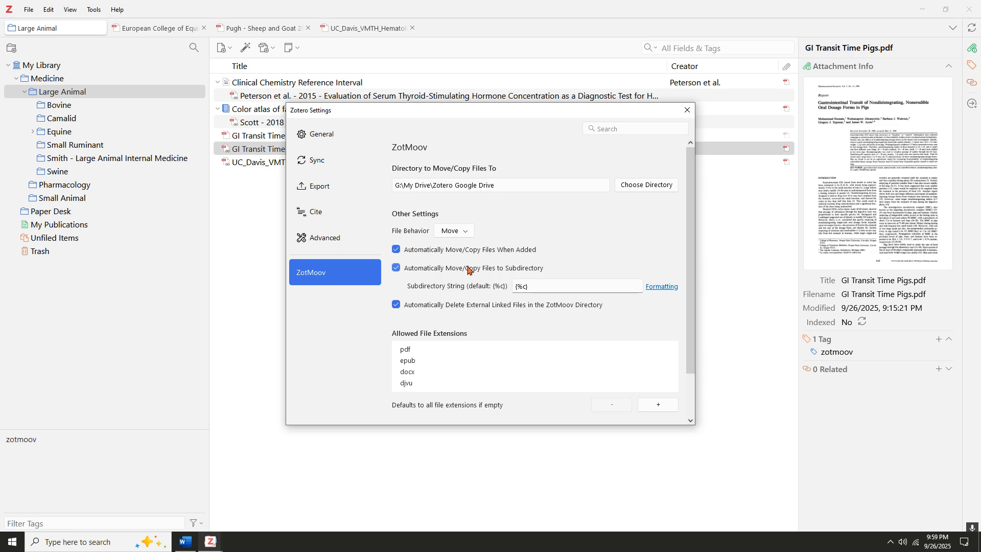
{"action": "scroll", "coordinate": [485, 309], "scroll_direction": "down", "scroll_amount": 2}
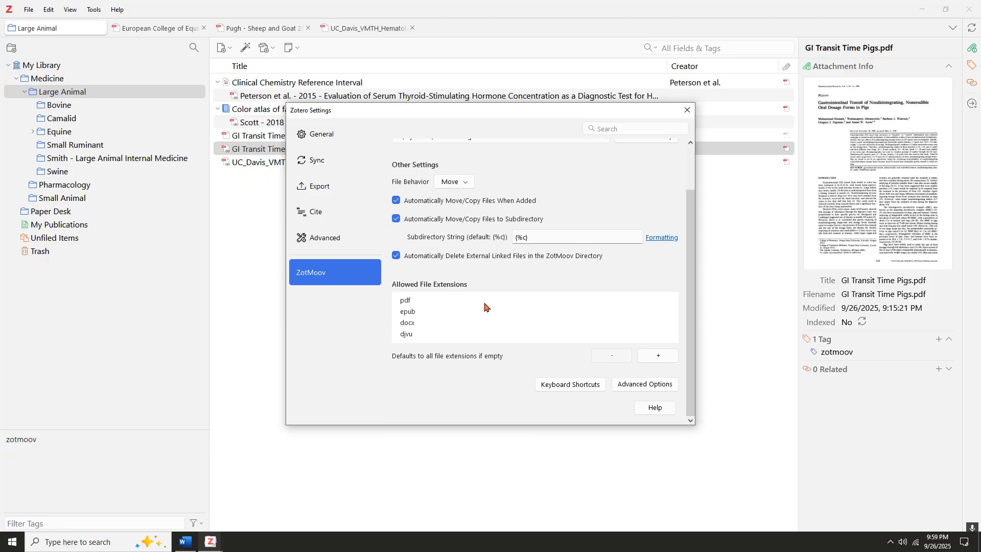
{"action": "left_click", "coordinate": [688, 111]}
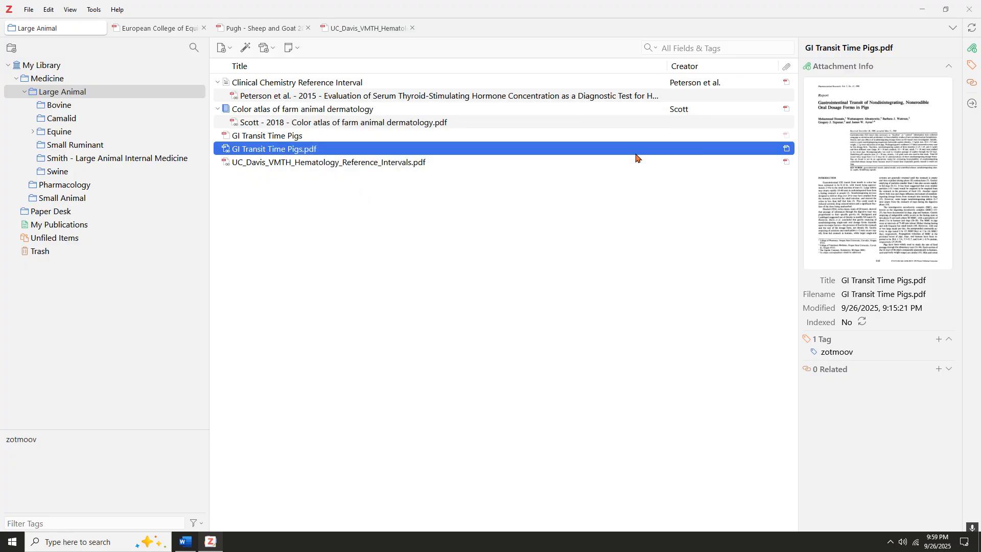
{"action": "double_click", "coordinate": [544, 5]}
{"action": "left_click_drag", "start_coordinate": [577, 58], "coordinate": [642, 325]}
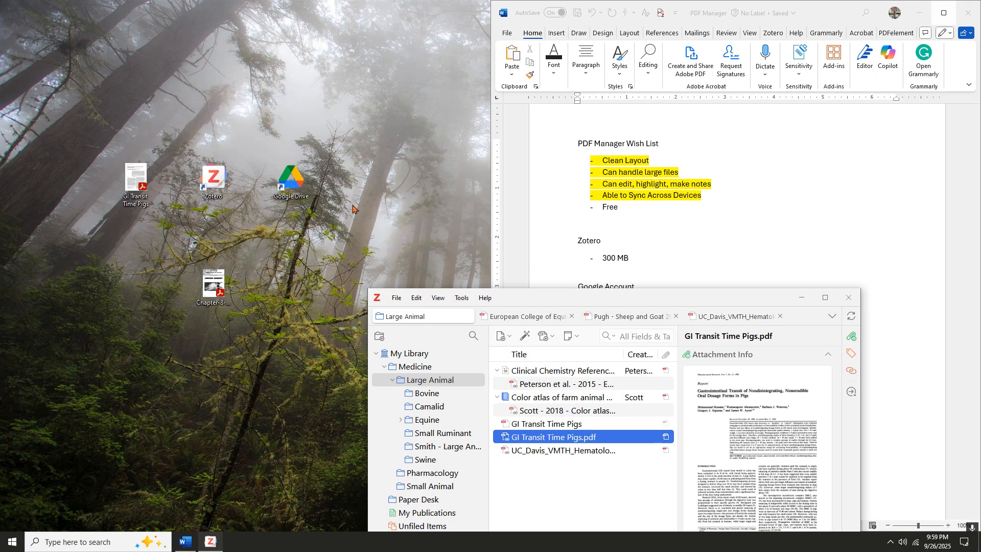
{"action": "double_click", "coordinate": [666, 298]}
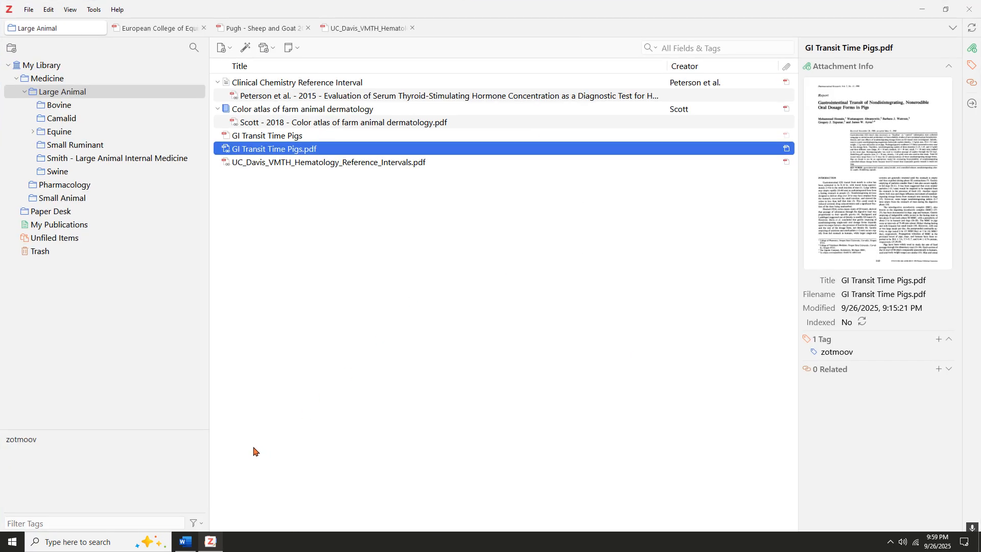
- Switch to the PDF Manager document in Word and highlight "Free" in yellow in the wish list
{"action": "double_click", "coordinate": [465, 9]}
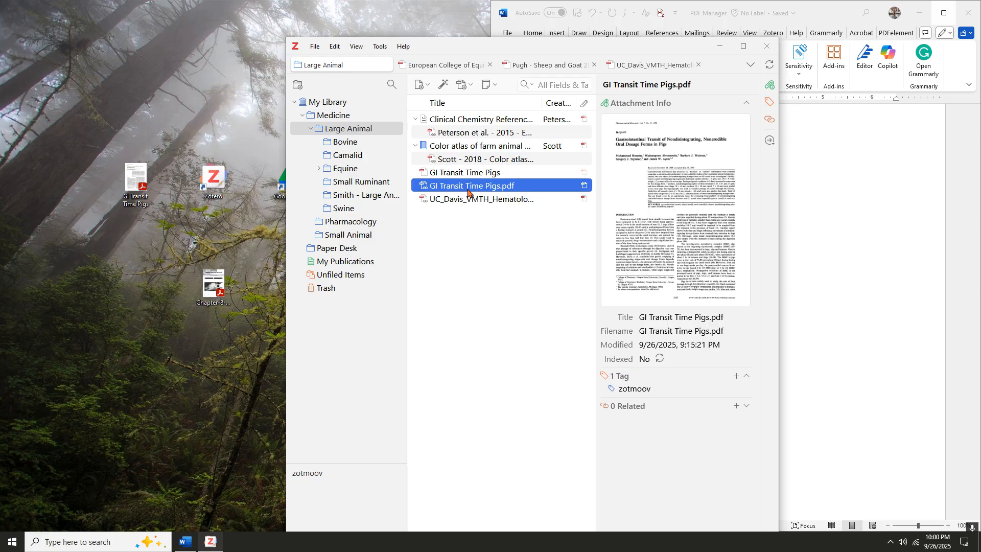
{"action": "left_click", "coordinate": [808, 15]}
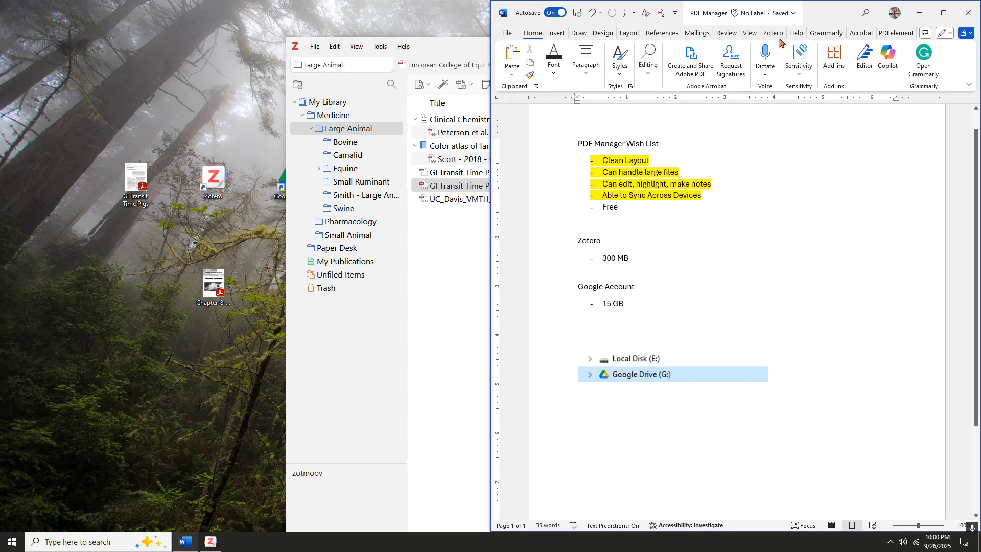
{"action": "left_click_drag", "start_coordinate": [625, 210], "coordinate": [596, 206]}
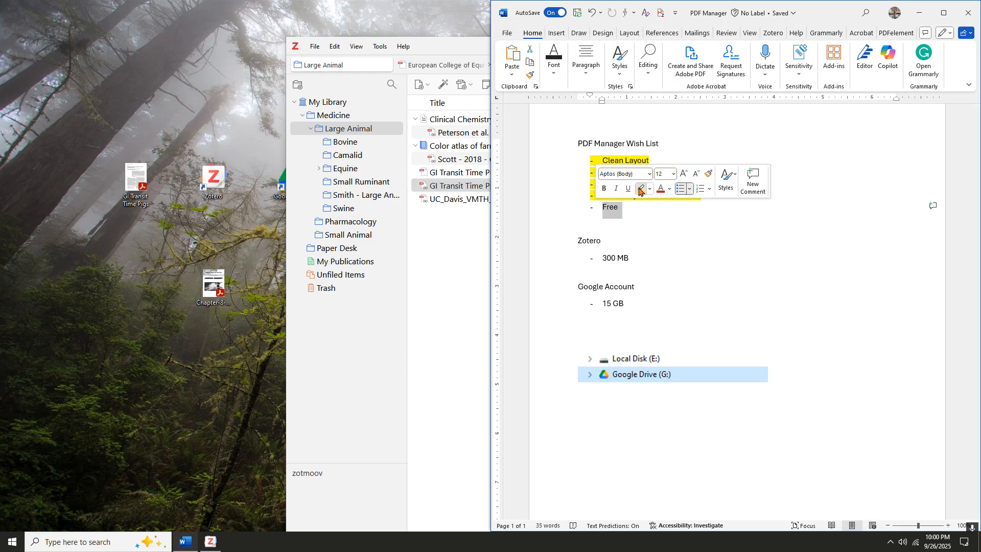
{"action": "left_click", "coordinate": [641, 189]}
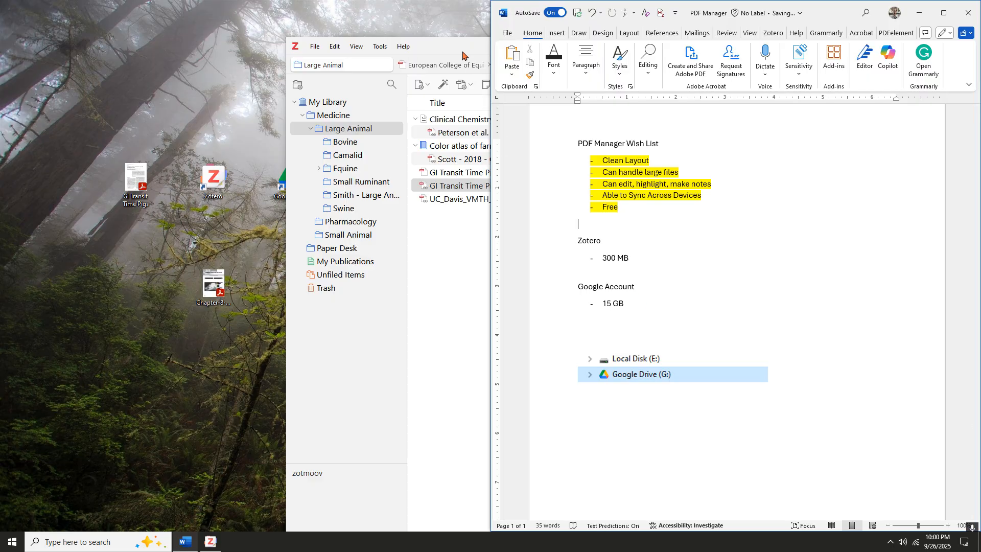
- Return to Zotero, view the two open equine and sheep-and-goat PDFs with the latter's outline, go back to the library and minimize the window
{"action": "left_click_drag", "start_coordinate": [462, 52], "coordinate": [442, 4]}
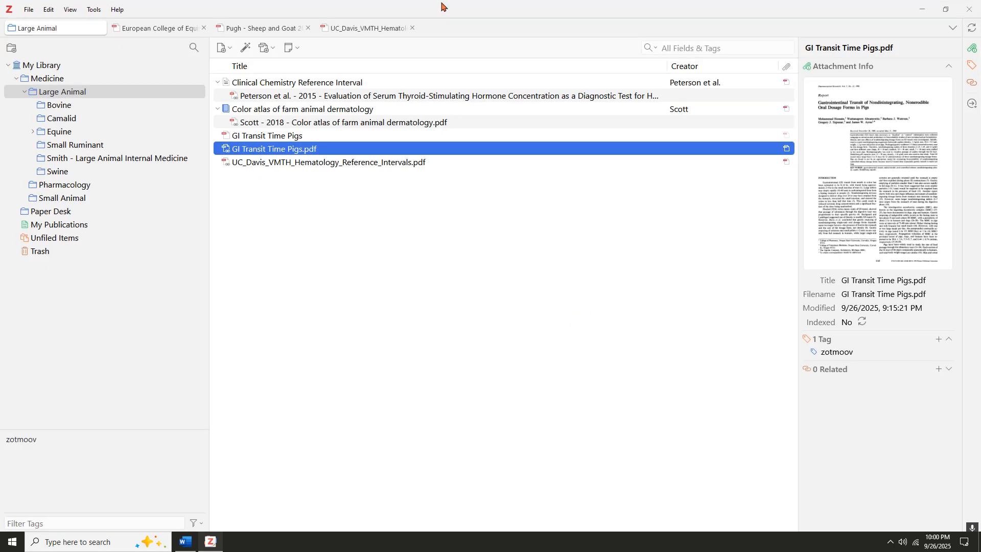
{"action": "left_click", "coordinate": [160, 29]}
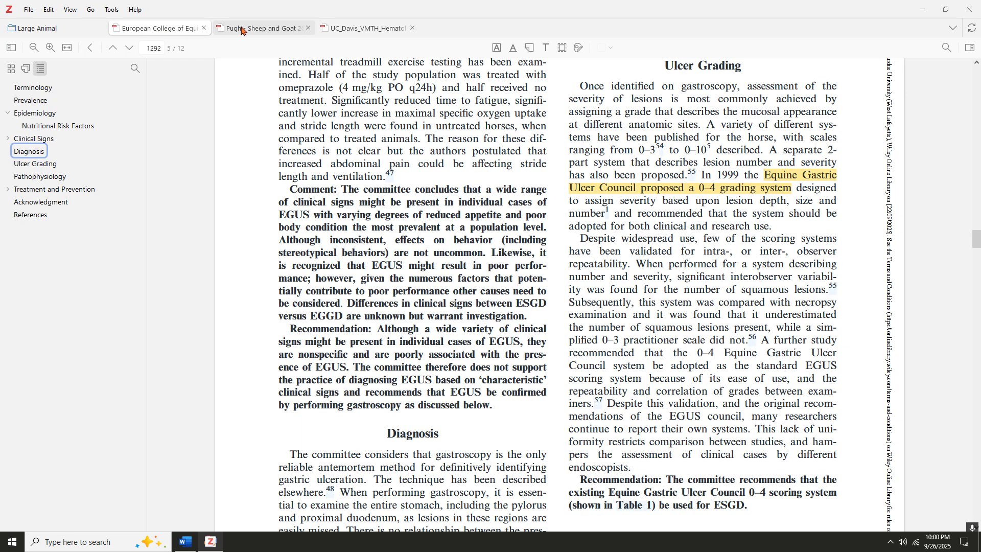
{"action": "left_click", "coordinate": [256, 29]}
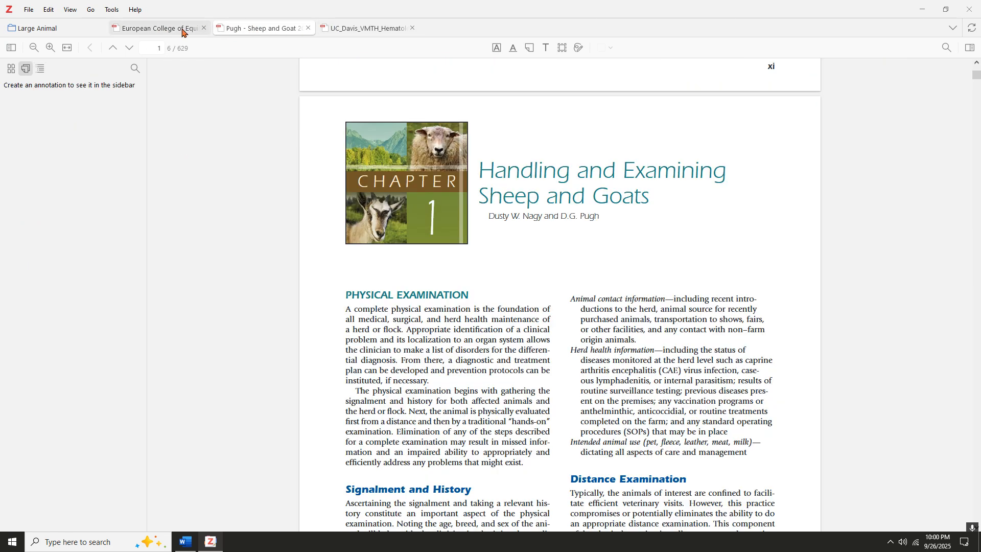
{"action": "left_click", "coordinate": [40, 68]}
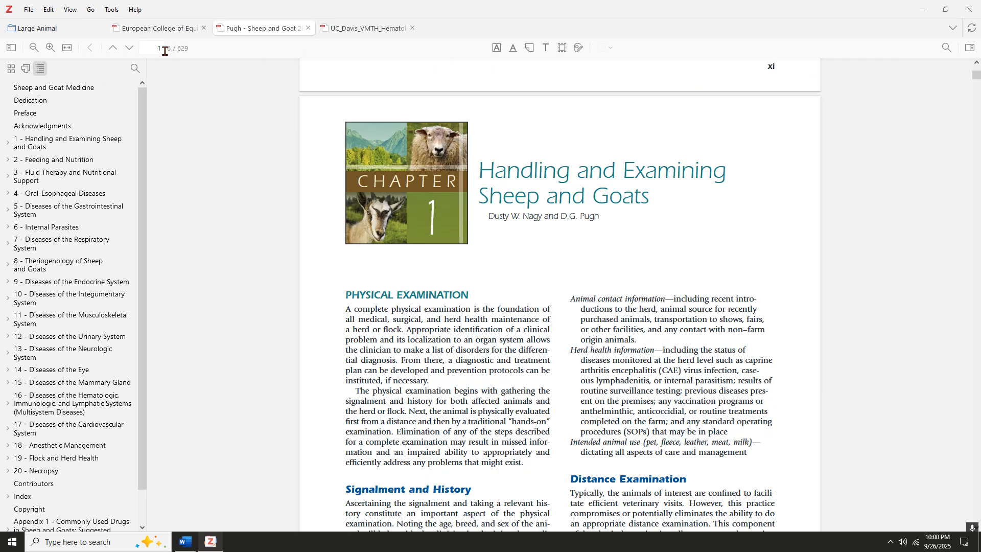
{"action": "left_click", "coordinate": [176, 28]}
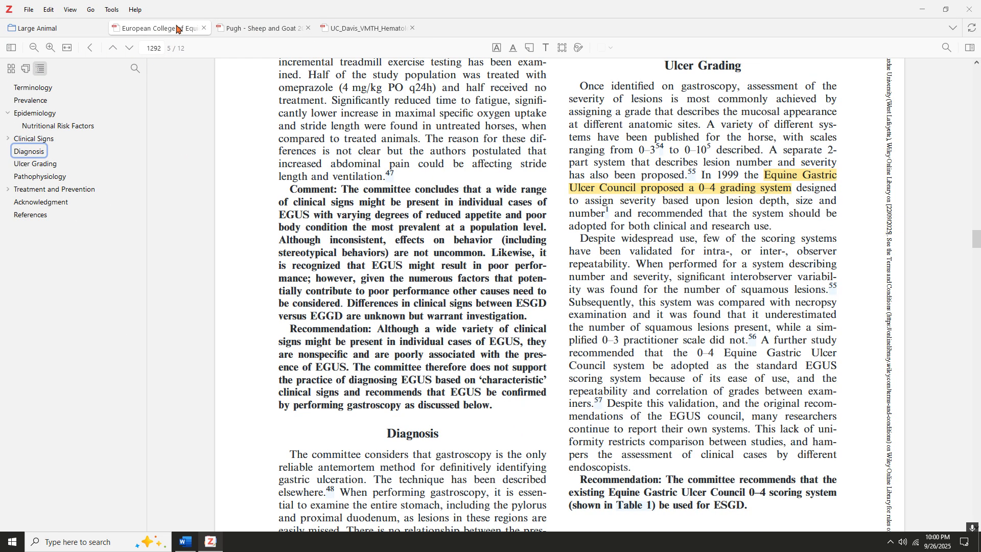
{"action": "left_click", "coordinate": [69, 30]}
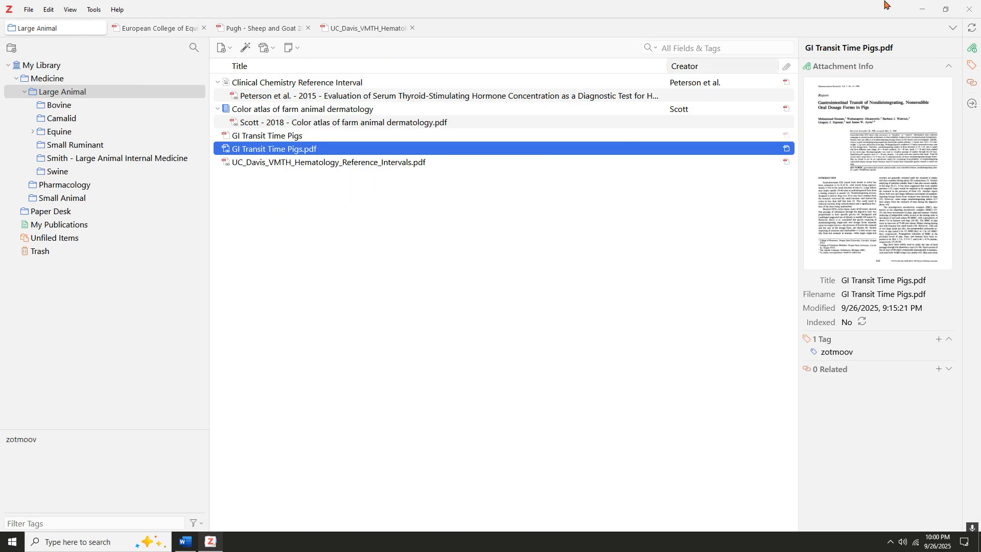
{"action": "left_click", "coordinate": [923, 10]}
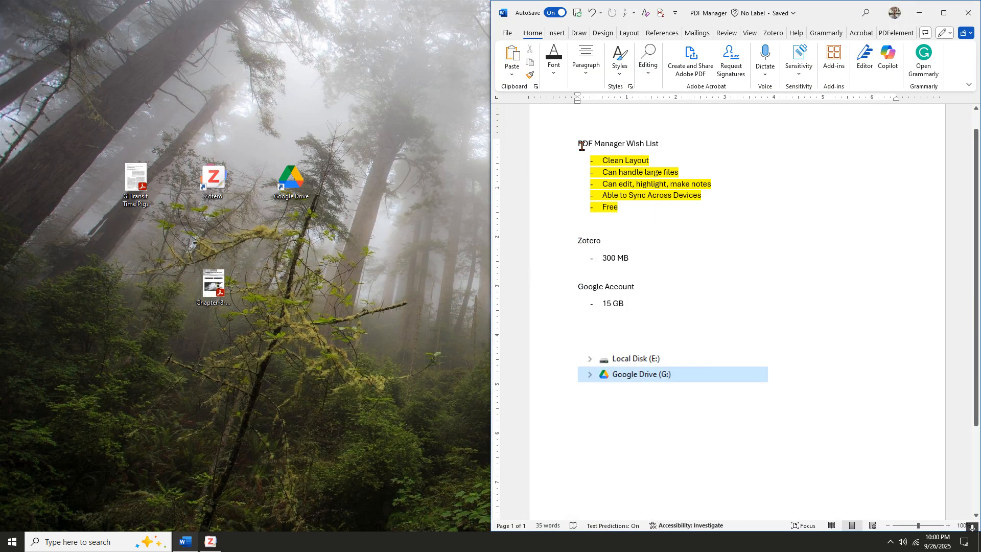